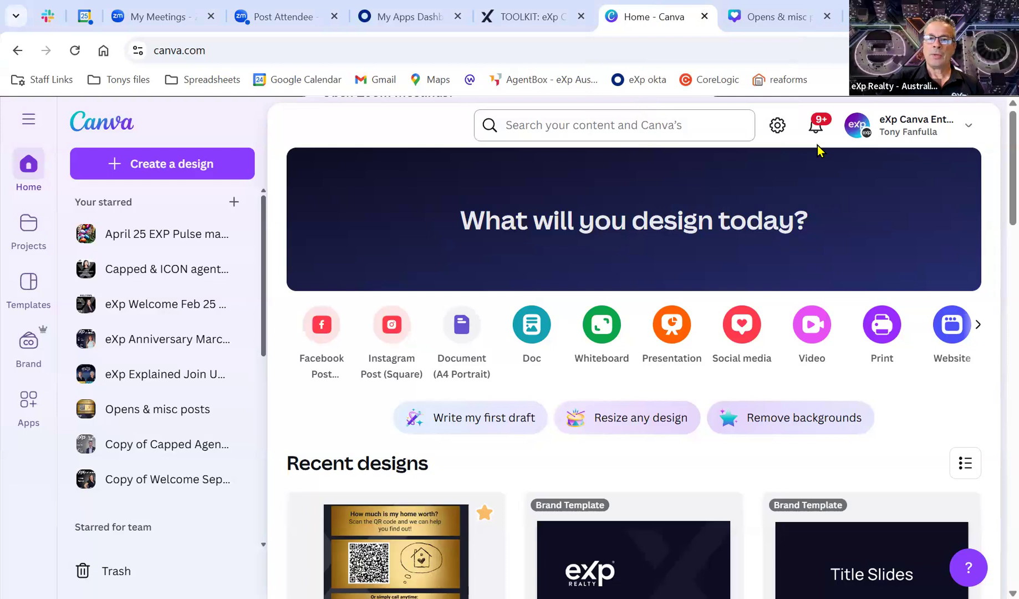
# Show the team and account switcher, with eXp Canva Enterprise as the active team.
pyautogui.click(927, 128)
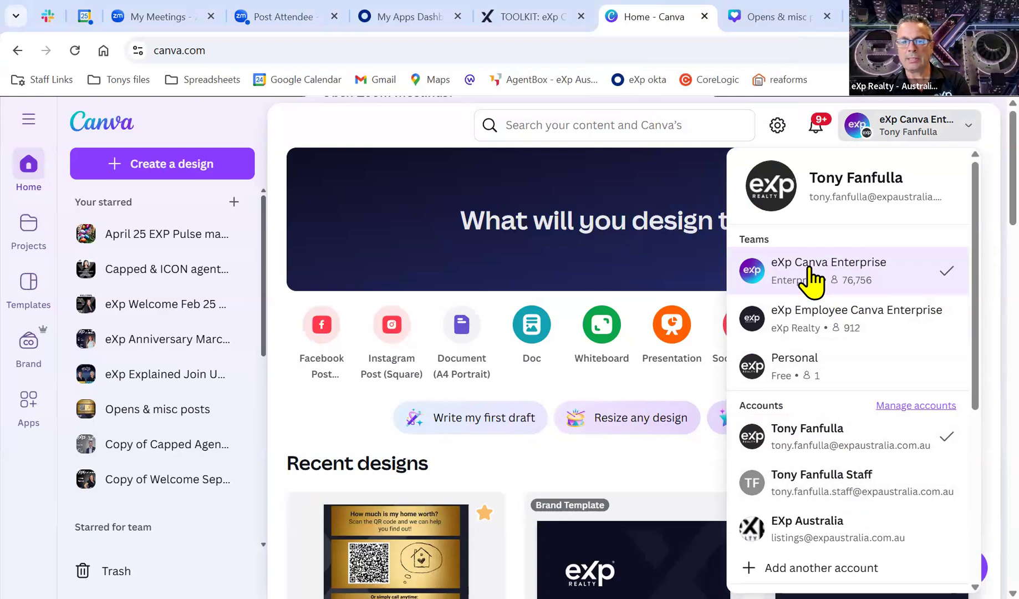
# Dismiss the account dropdown to reveal eXp Canva Enterprise's starred and recent designs.
pyautogui.click(900, 132)
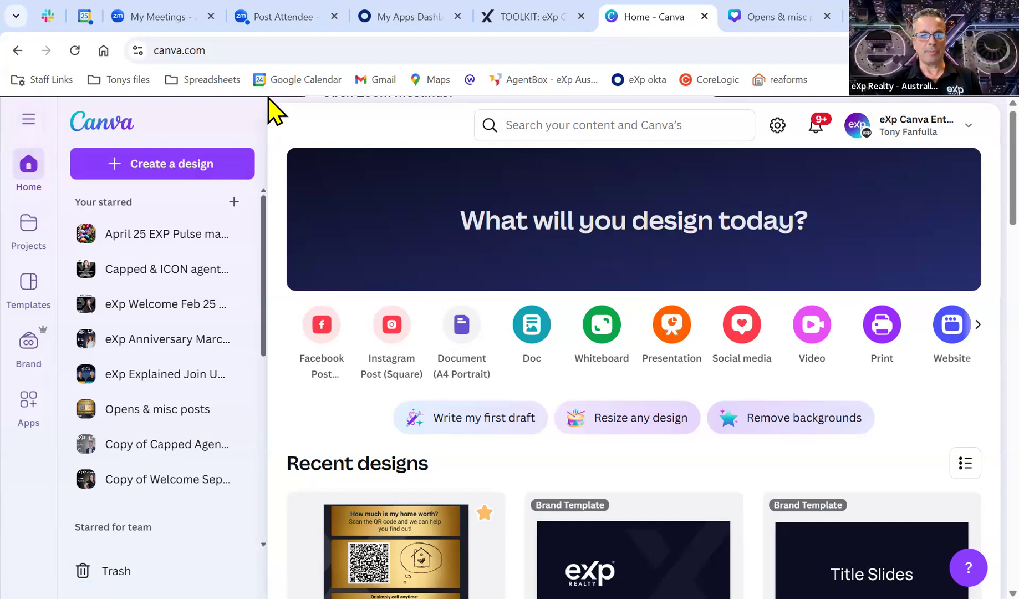
# Collapse the Your starred section in the sidebar, then go to the Projects page.
pyautogui.click(147, 206)
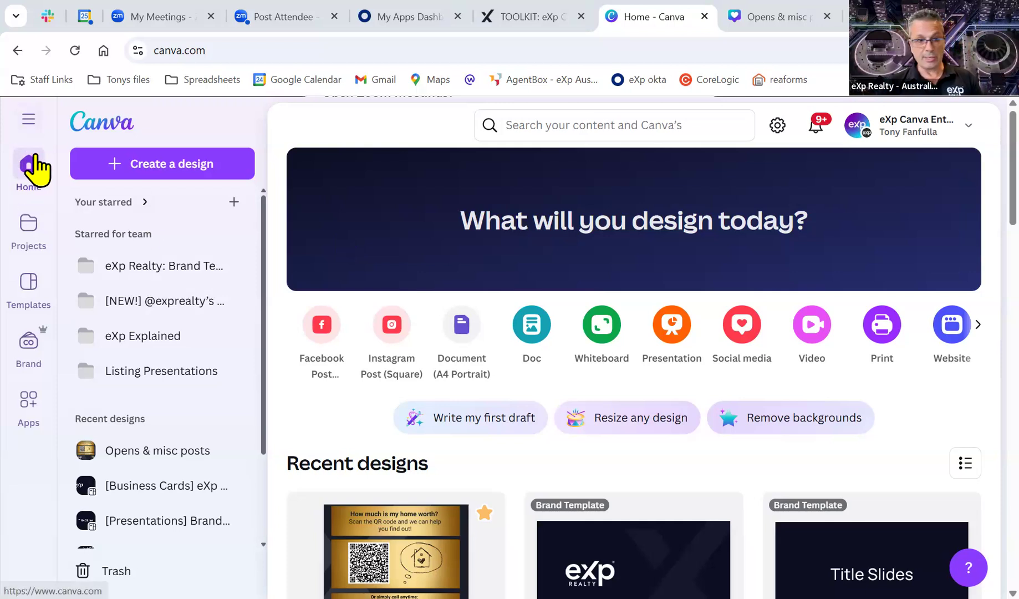
pyautogui.click(29, 228)
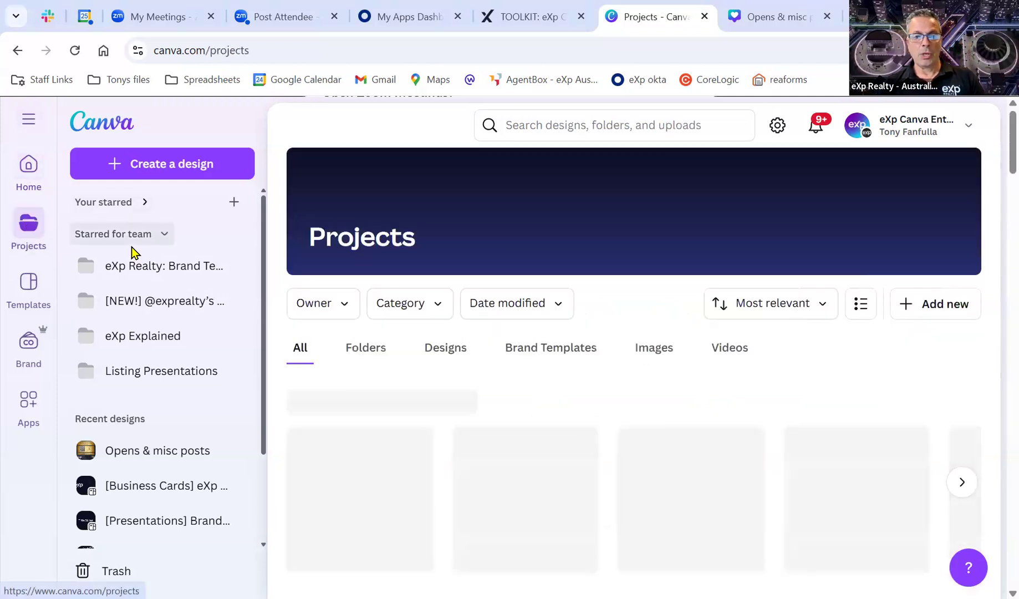
# Scroll through the recent designs and team folders on the Projects page.
pyautogui.scroll(-2, 674, 426)
pyautogui.scroll(-2, 671, 419)
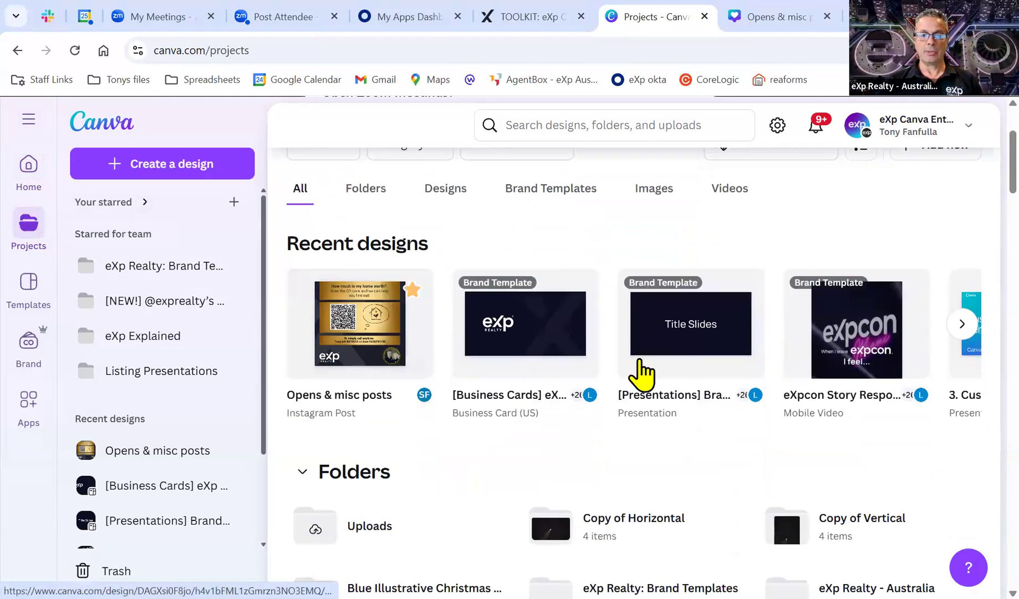
pyautogui.scroll(2, 733, 438)
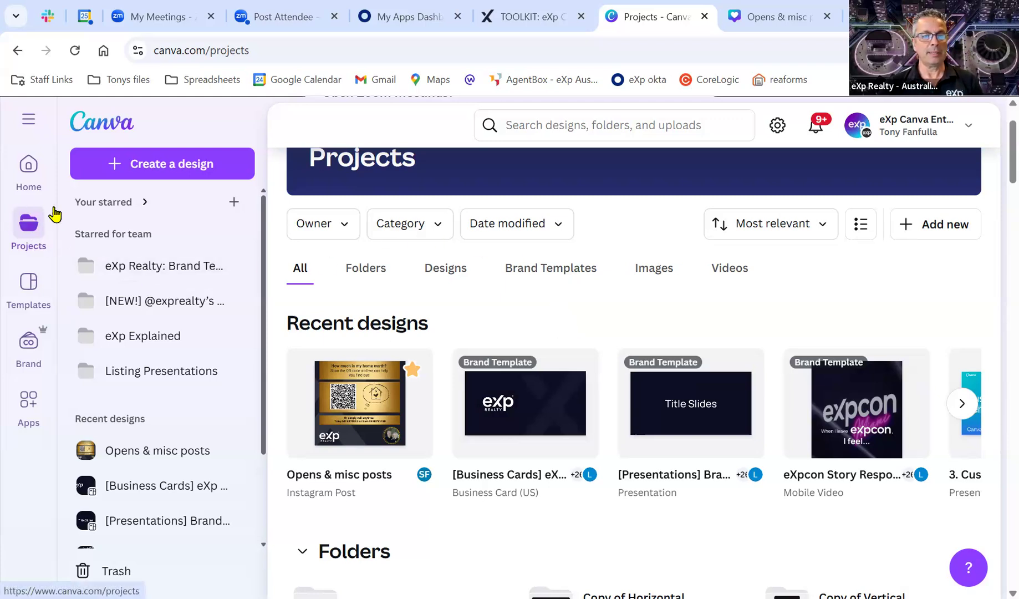
# Browse the Templates gallery grid, including Pro-badged premium designs, and return to the top.
pyautogui.click(31, 282)
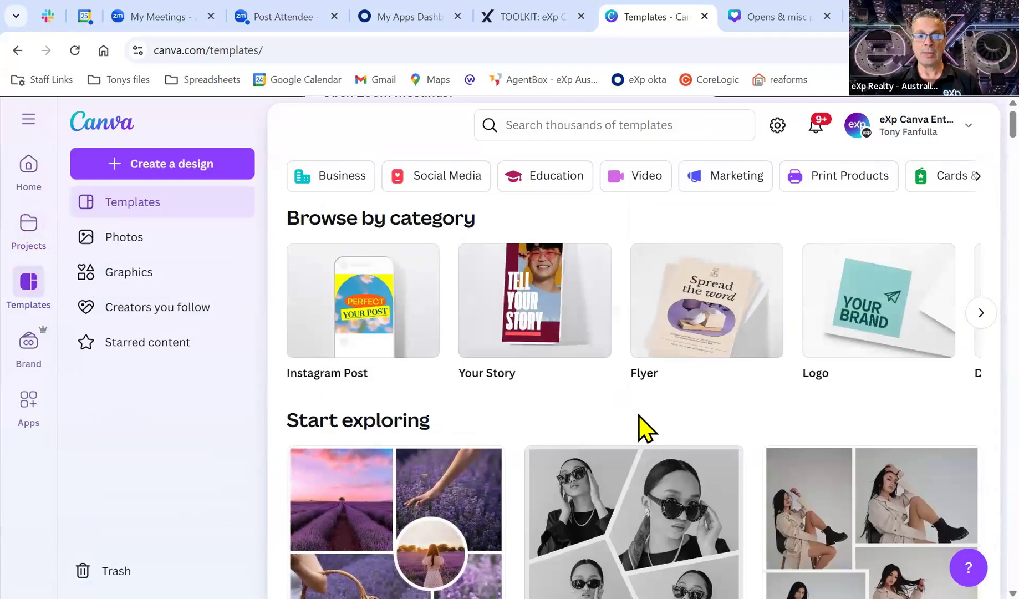
pyautogui.scroll(-6, 638, 417)
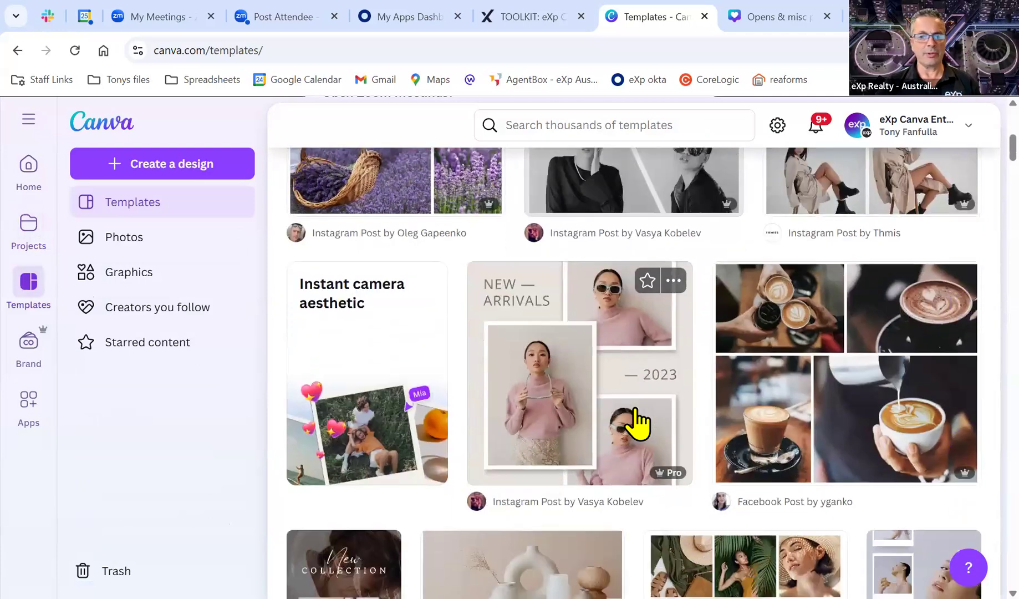
pyautogui.scroll(-8, 639, 422)
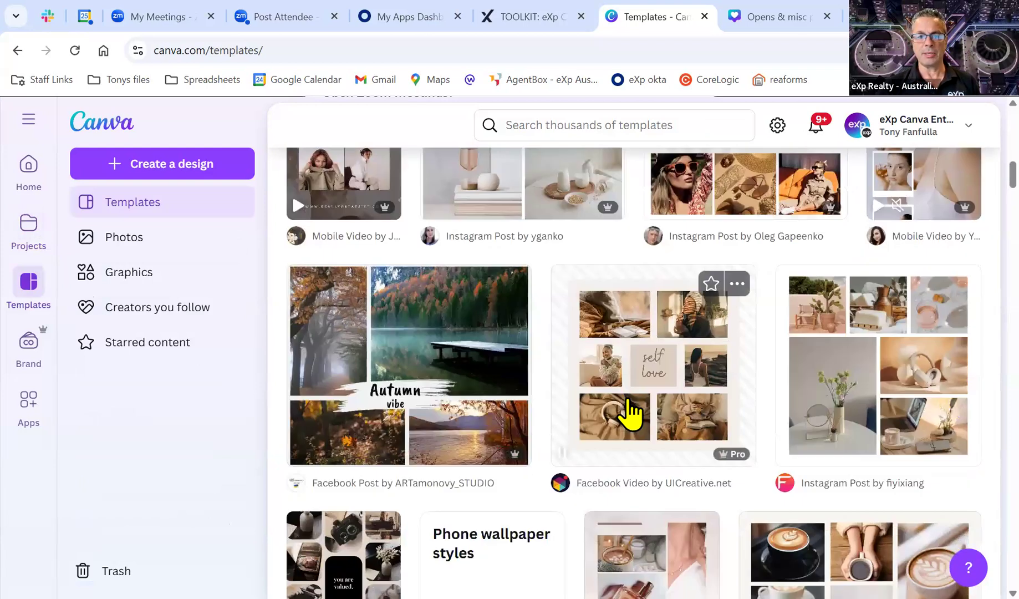
pyautogui.scroll(-1, 630, 411)
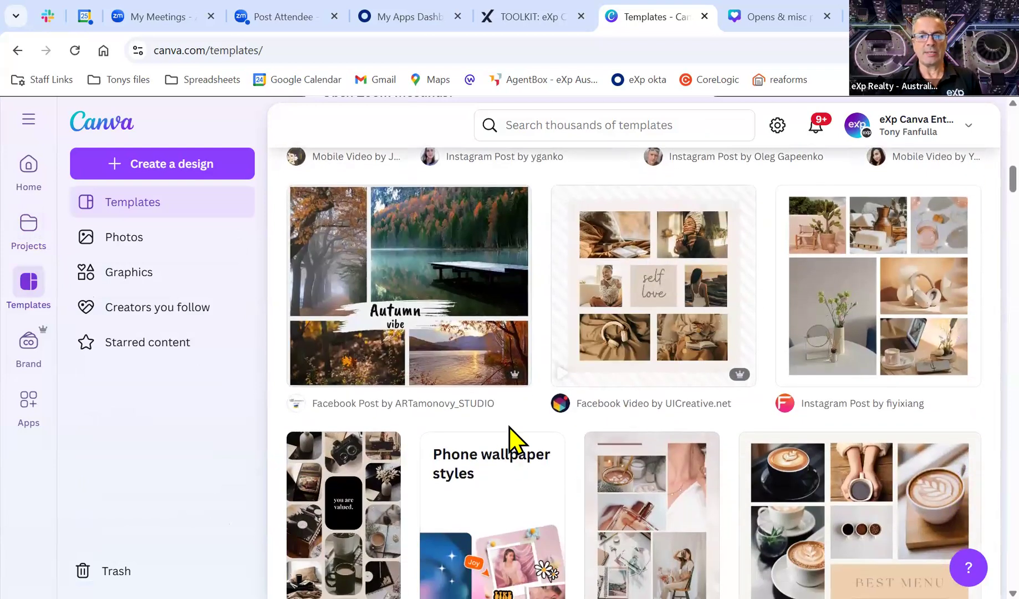
pyautogui.scroll(1, 533, 437)
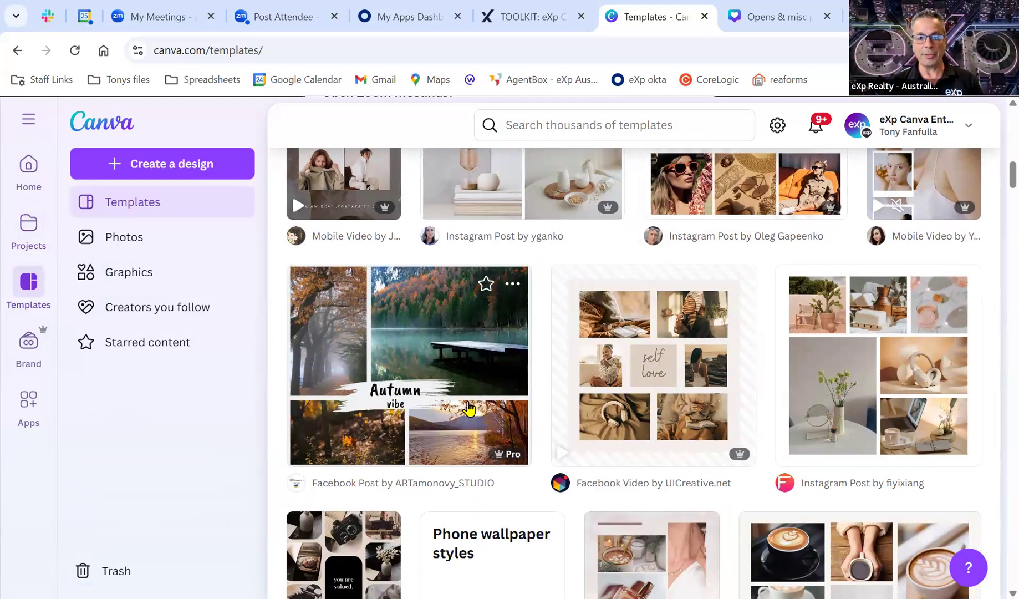
pyautogui.moveTo(505, 461)
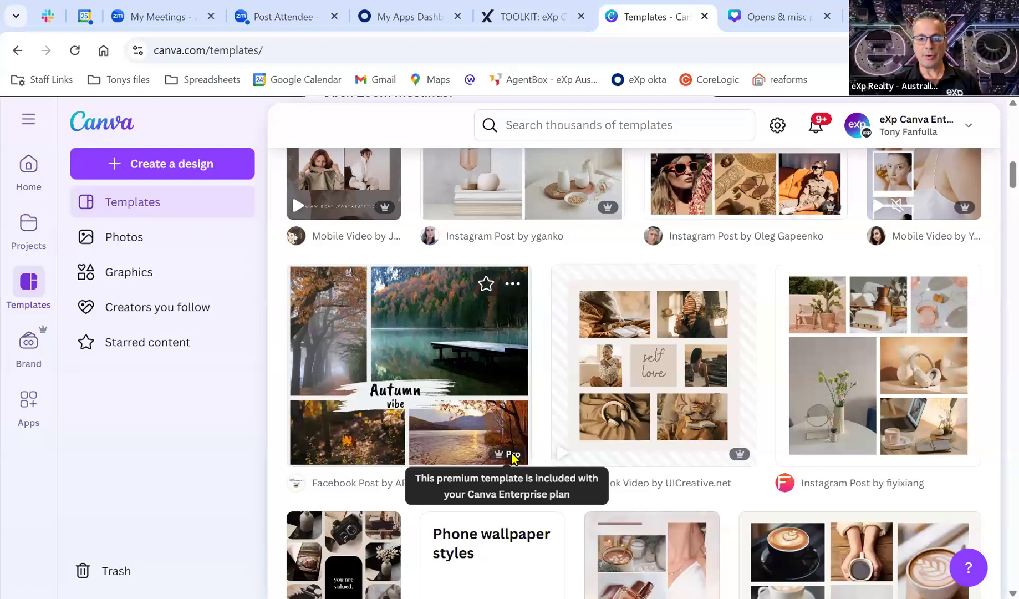
pyautogui.scroll(4, 551, 387)
pyautogui.scroll(2, 637, 284)
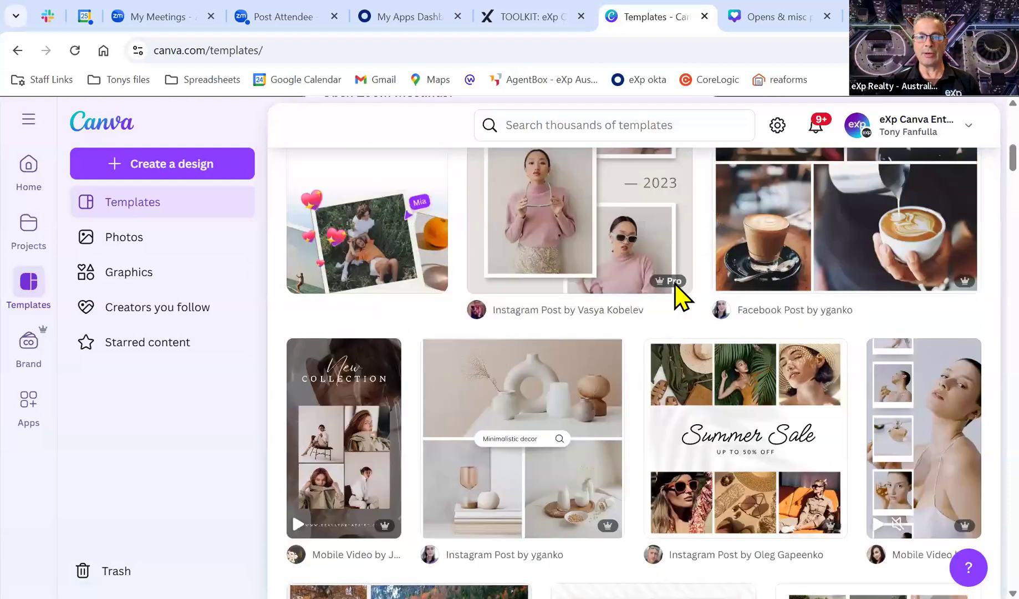
pyautogui.moveTo(674, 283)
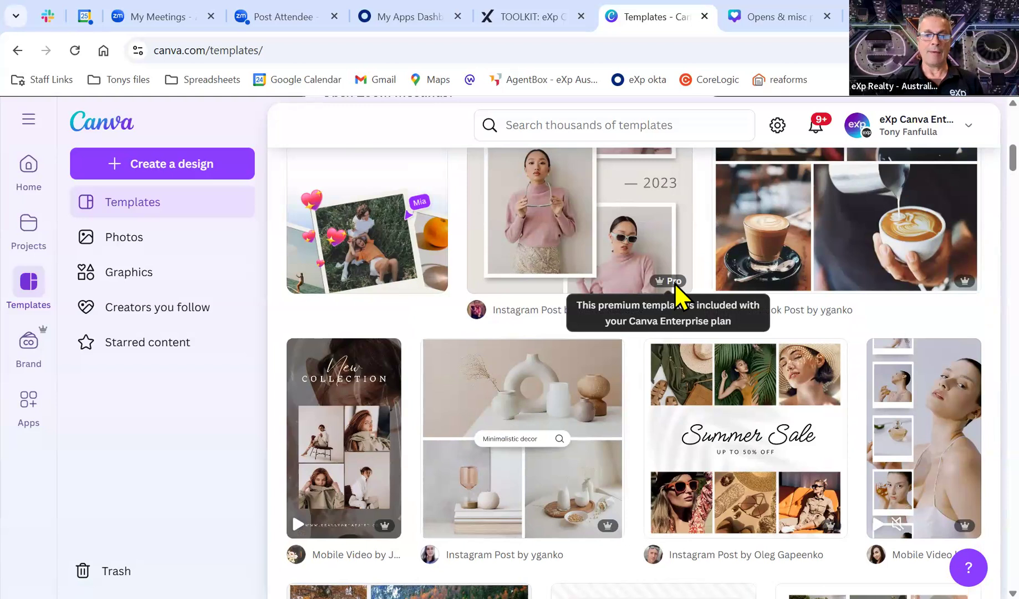
pyautogui.scroll(10, 277, 352)
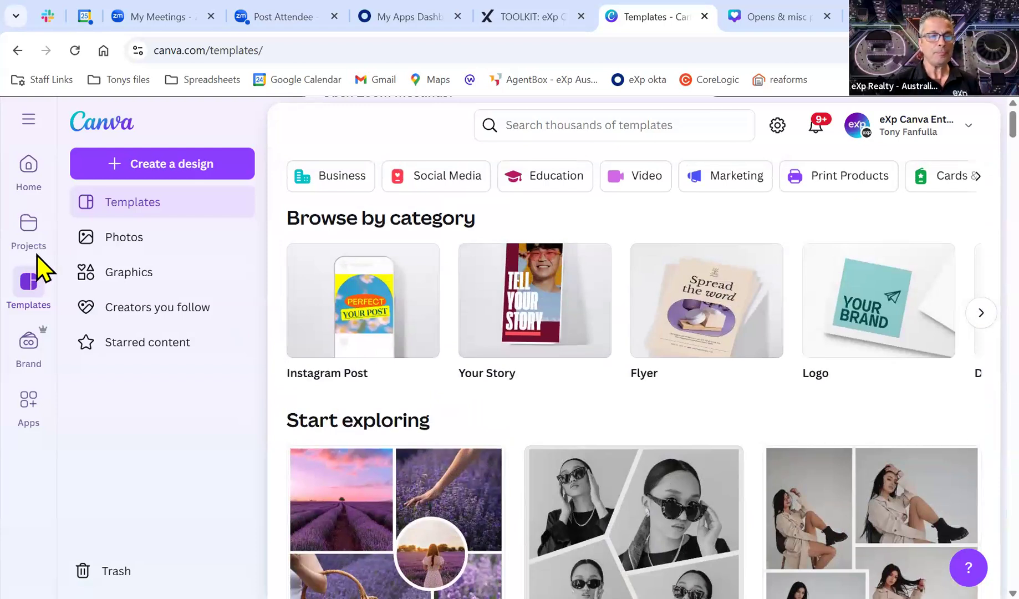
# Browse the stock Photos library.
pyautogui.click(120, 244)
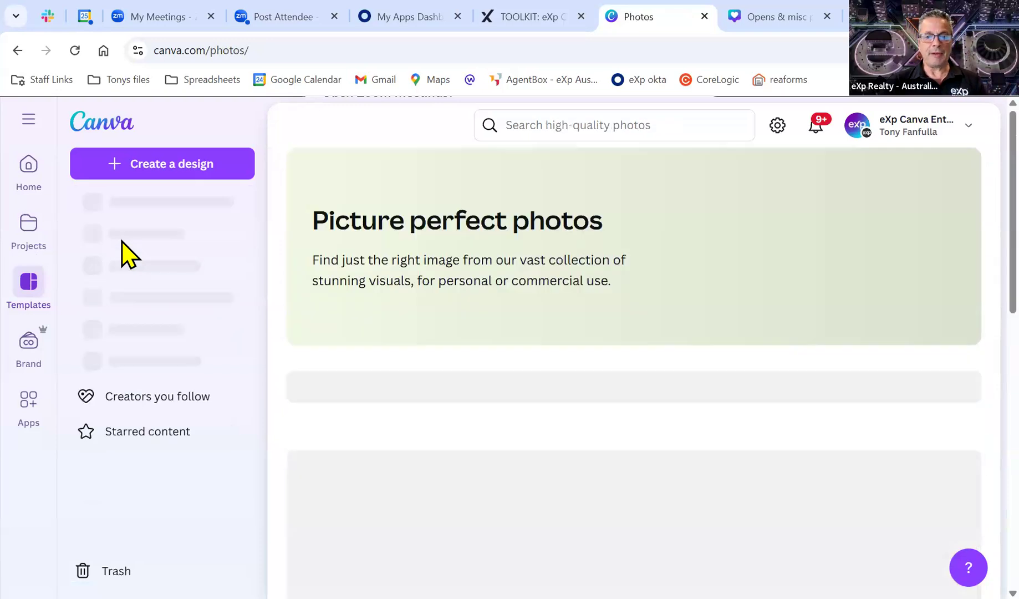
pyautogui.scroll(-2, 452, 429)
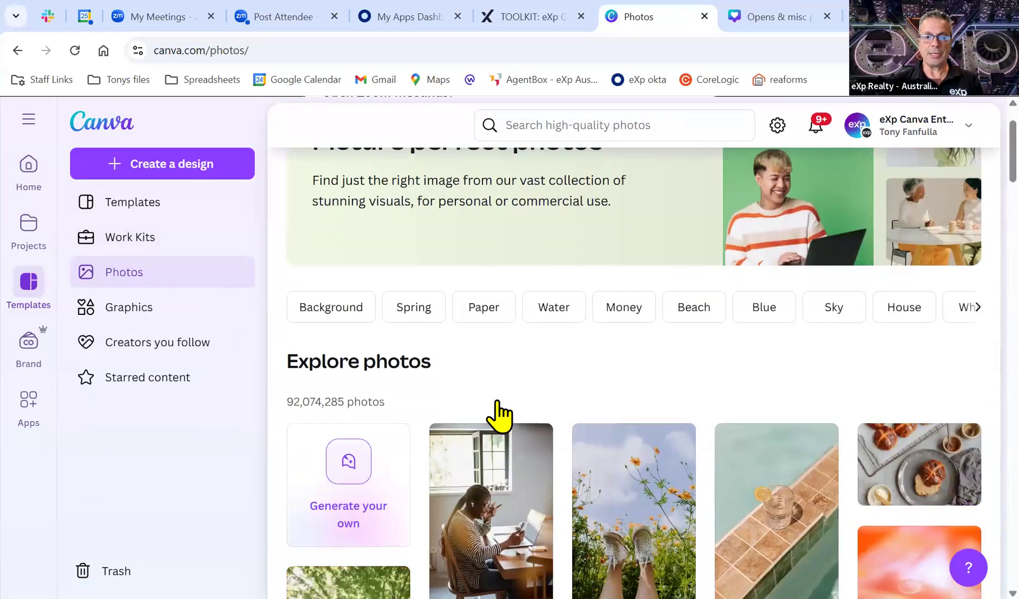
pyautogui.scroll(-2, 495, 411)
pyautogui.scroll(-3, 506, 410)
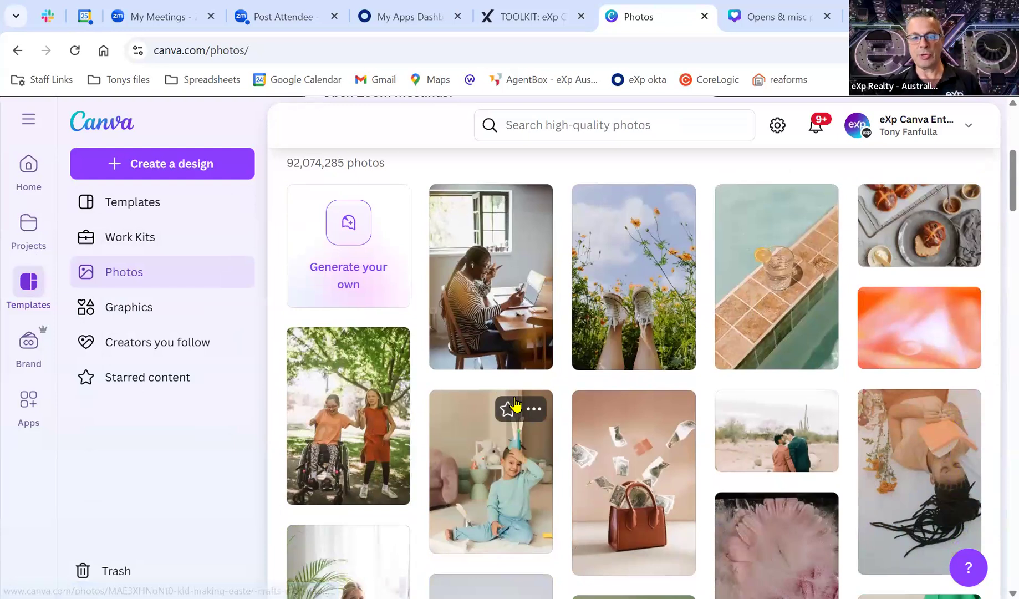
pyautogui.scroll(3, 516, 410)
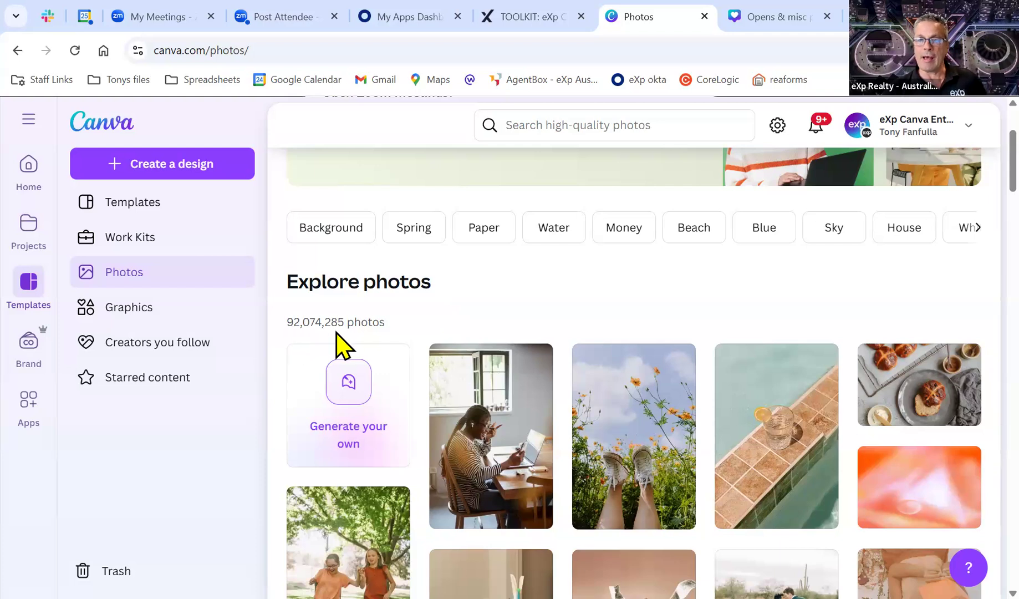
# Explore the Graphics library, trying its search box and scrolling the graphics grid.
pyautogui.click(132, 308)
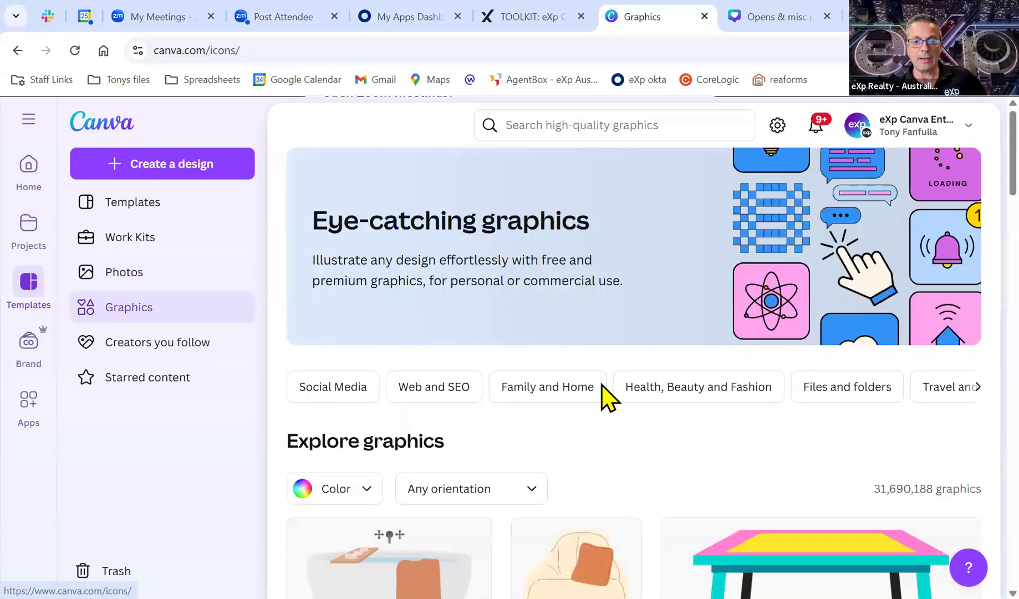
pyautogui.scroll(-8, 607, 396)
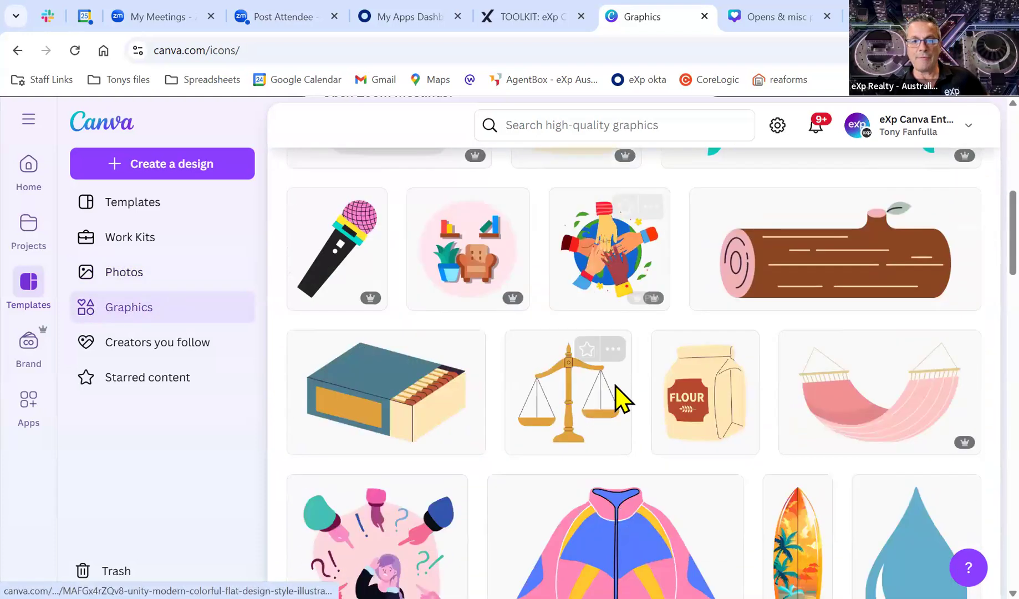
pyautogui.scroll(3, 615, 397)
pyautogui.scroll(4, 573, 160)
pyautogui.click(616, 126)
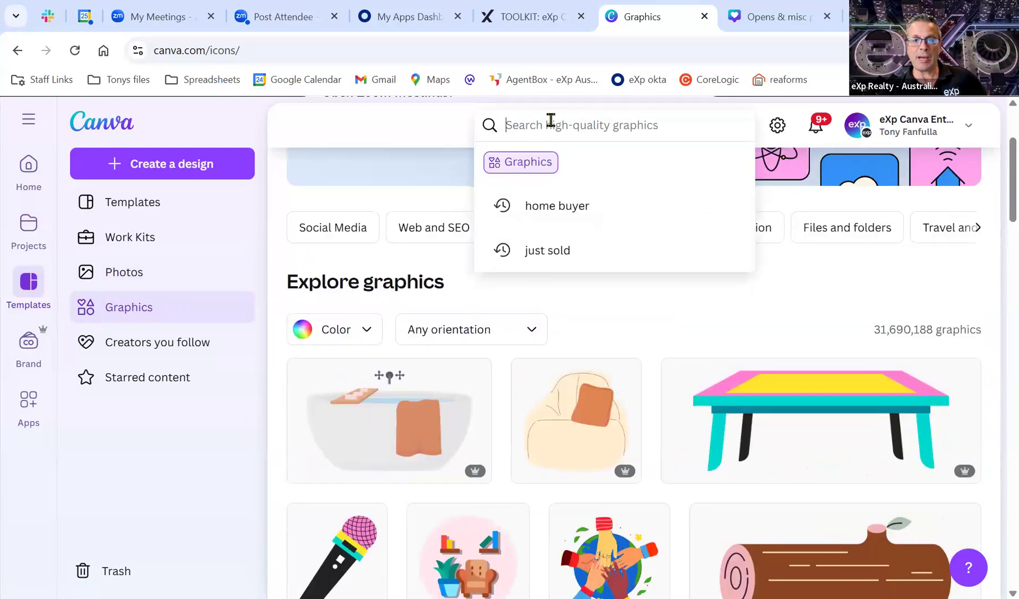
pyautogui.click(418, 128)
pyautogui.scroll(-3, 511, 430)
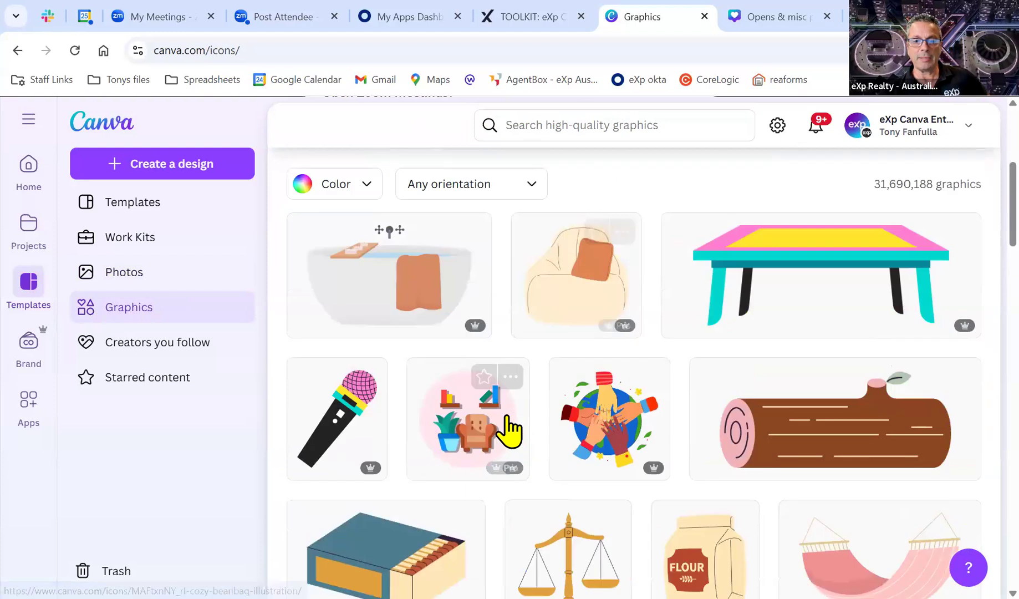
pyautogui.scroll(-10, 505, 419)
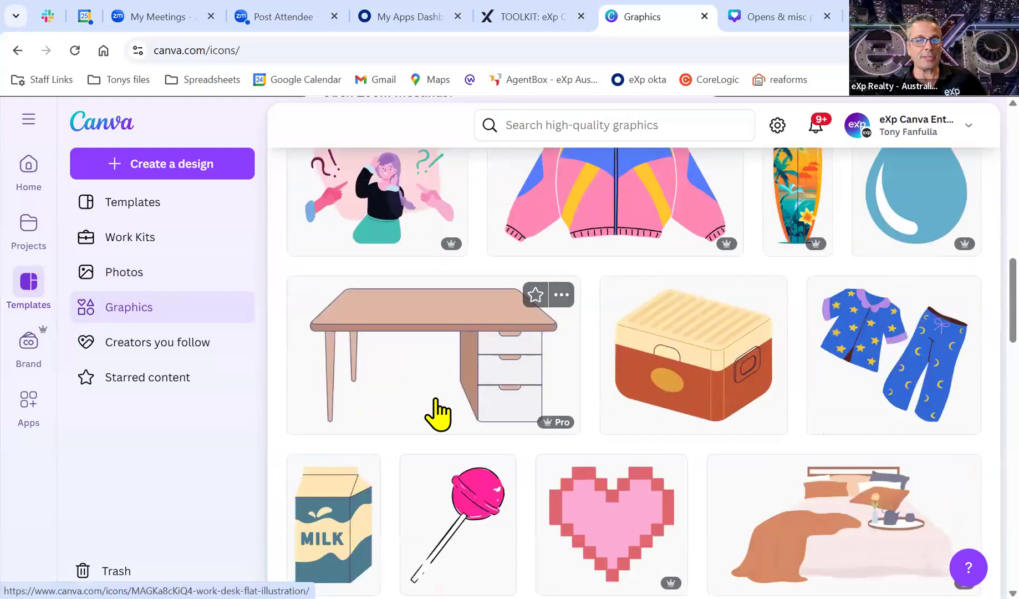
pyautogui.click(30, 286)
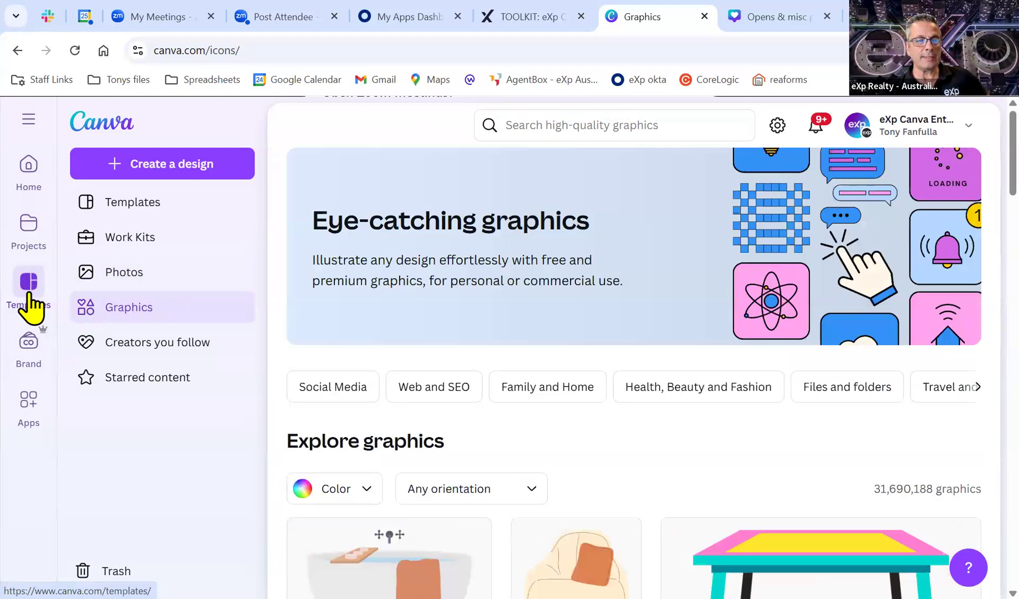
# Open the eXp Realty - Brand Kit from the Brand Kits list.
pyautogui.click(26, 347)
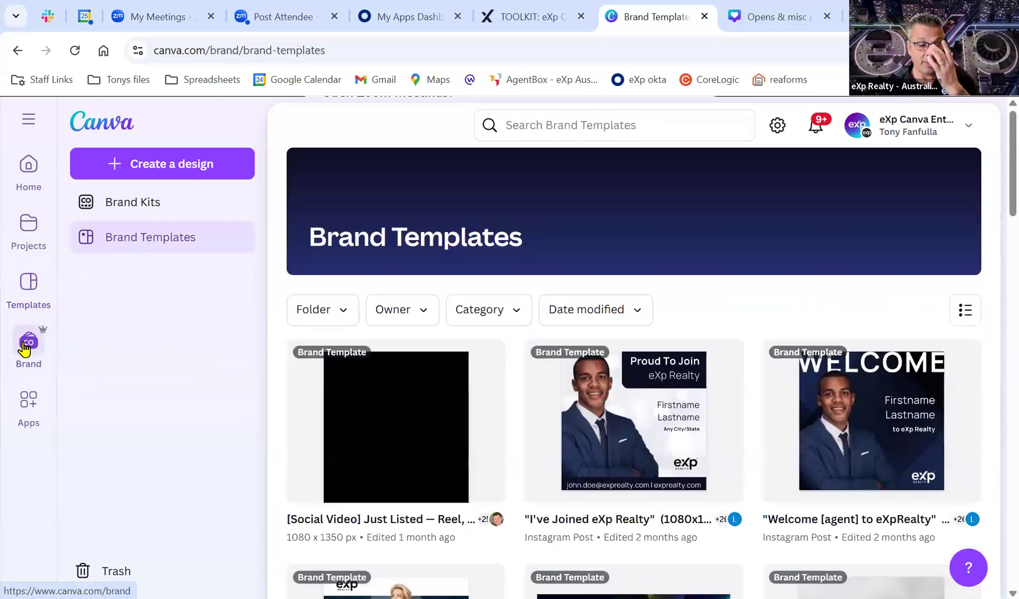
pyautogui.click(147, 204)
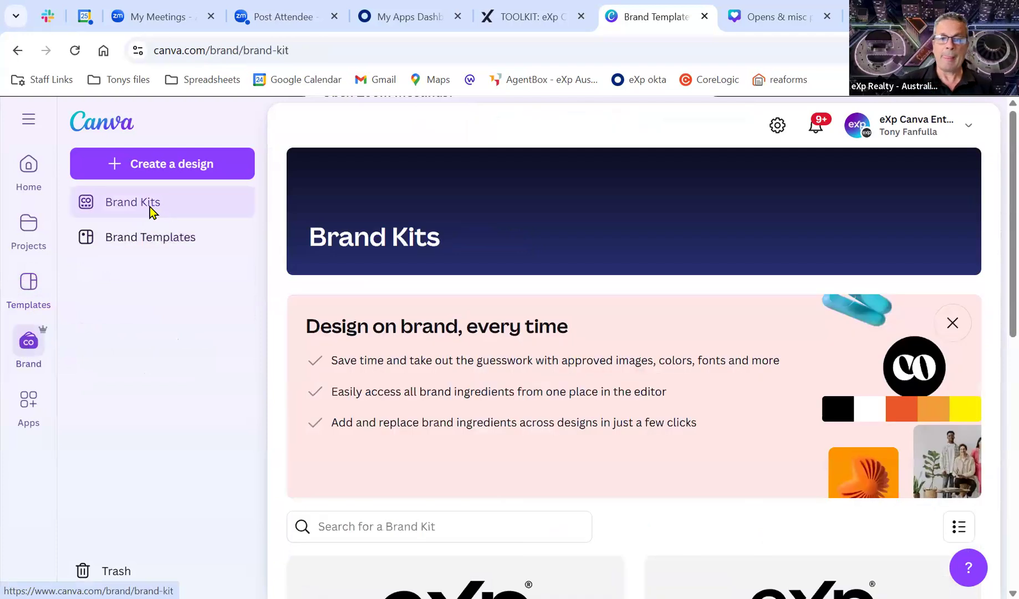
pyautogui.scroll(-2, 478, 328)
pyautogui.scroll(-8, 478, 328)
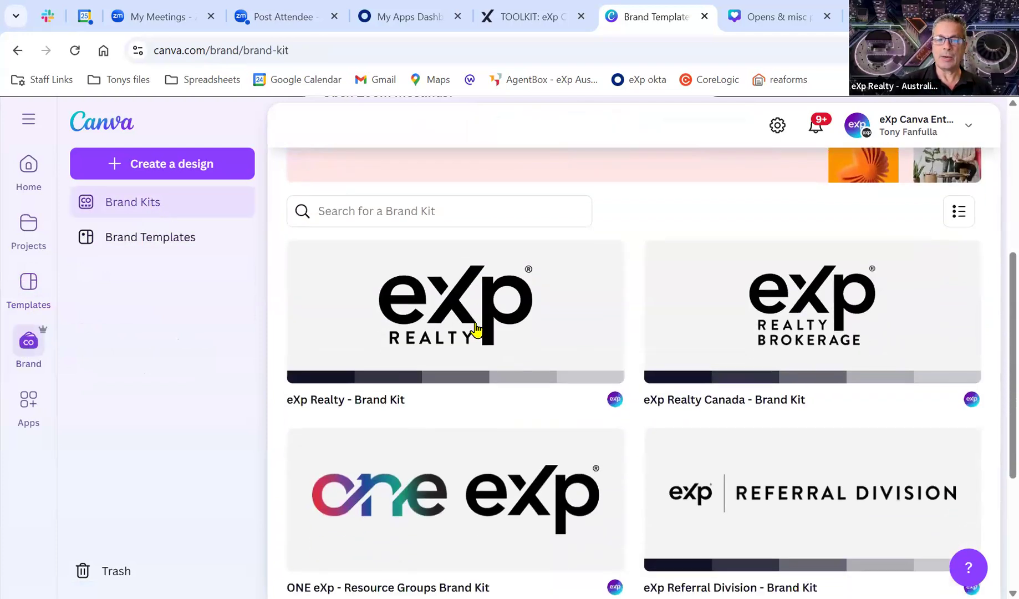
pyautogui.scroll(5, 562, 428)
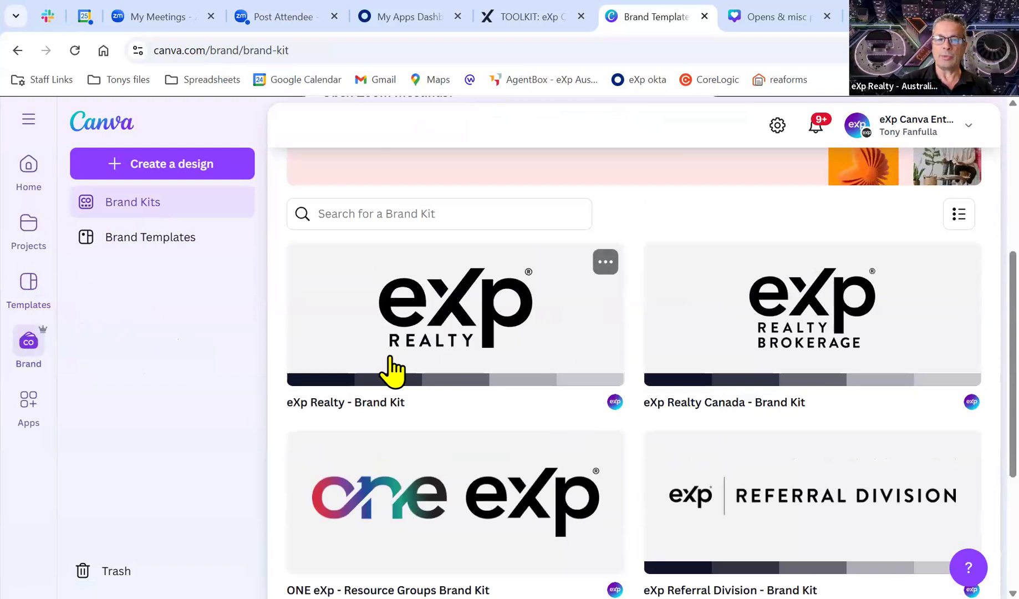
pyautogui.click(402, 327)
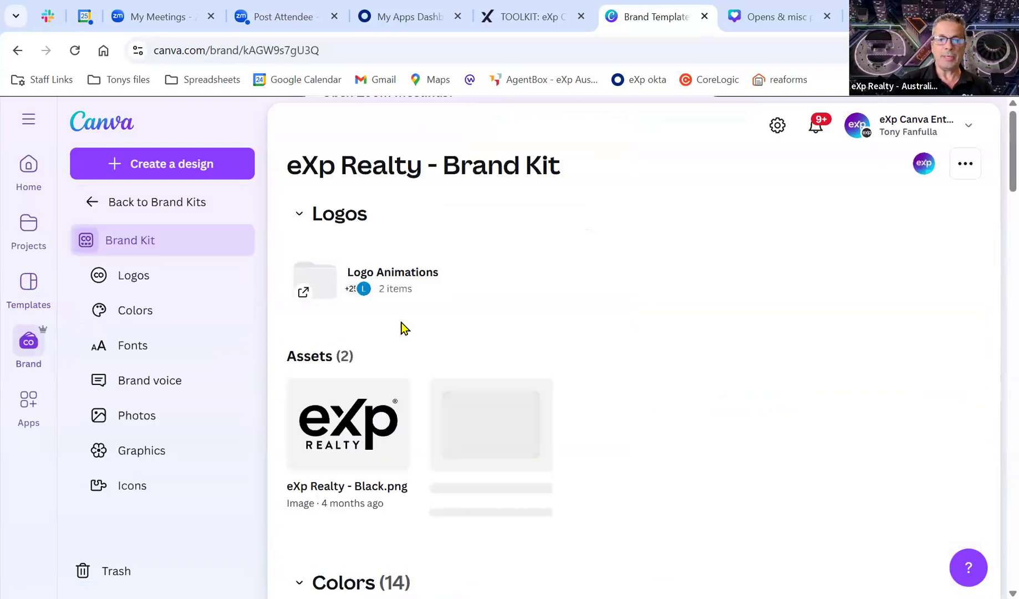
# Preview the first animation in the Logo Animations > Vertical folder.
pyautogui.click(380, 271)
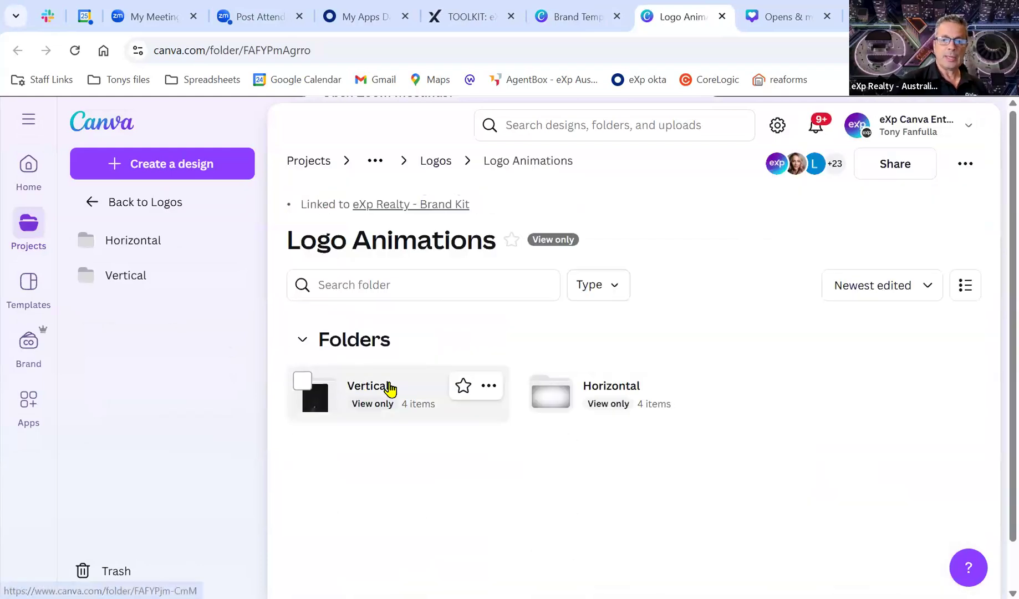
pyautogui.click(388, 386)
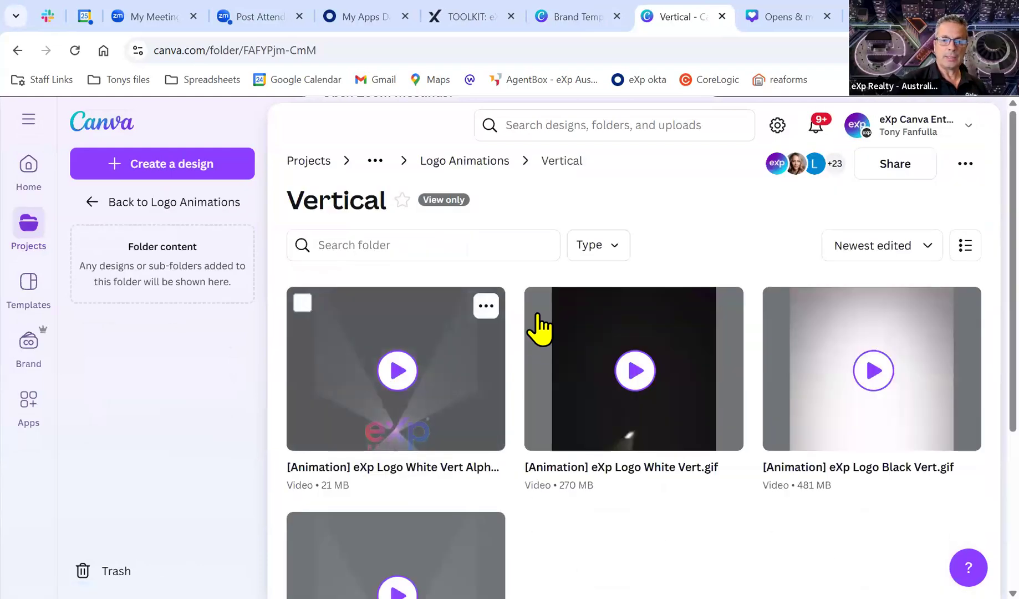
pyautogui.click(401, 374)
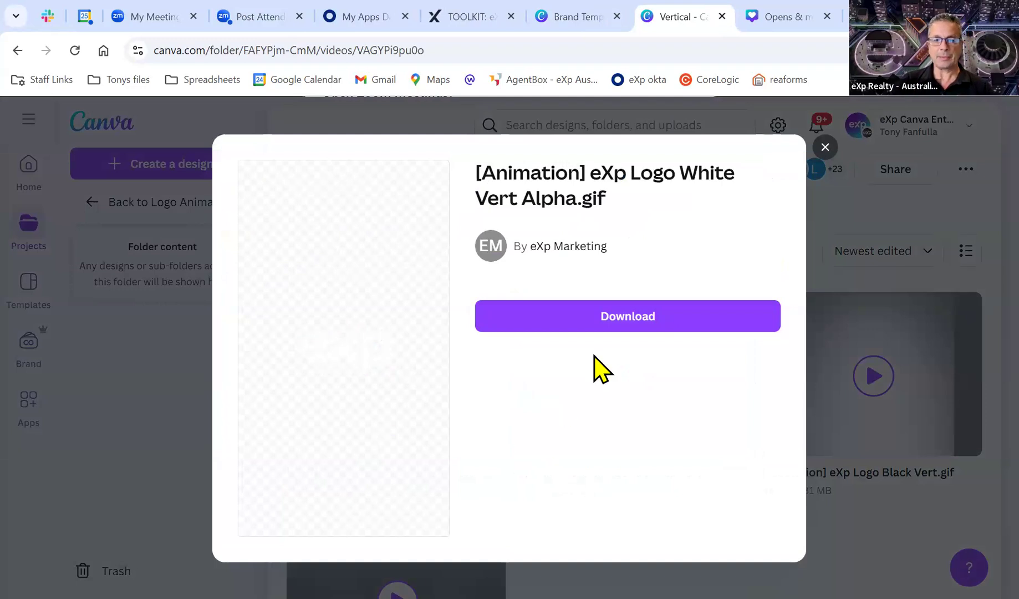
pyautogui.click(812, 455)
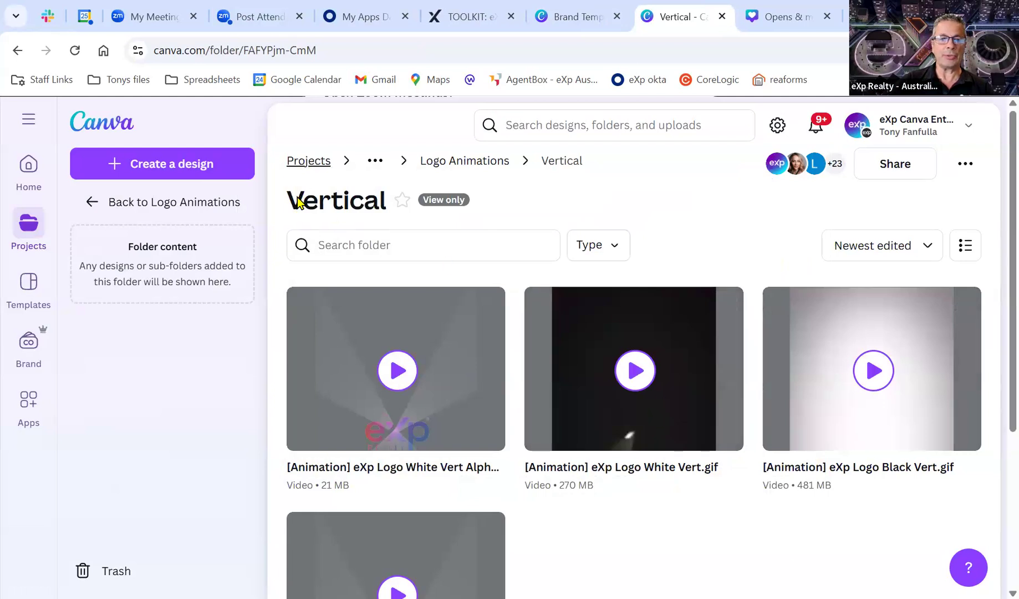
# Navigate back up through Logo Animations and Logos to the eXp Realty: Brand Templates folder.
pyautogui.click(133, 205)
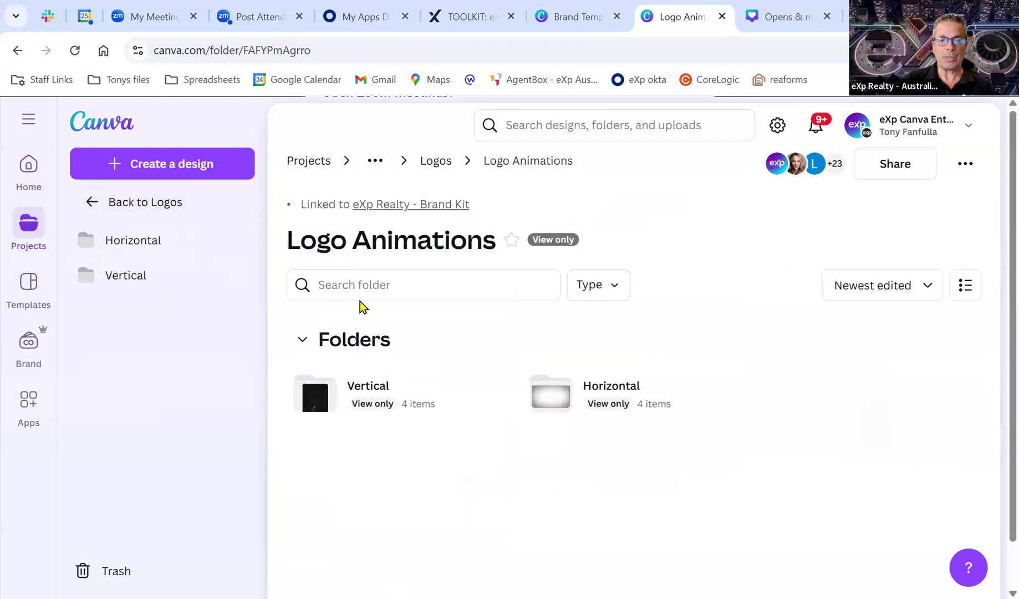
pyautogui.click(129, 204)
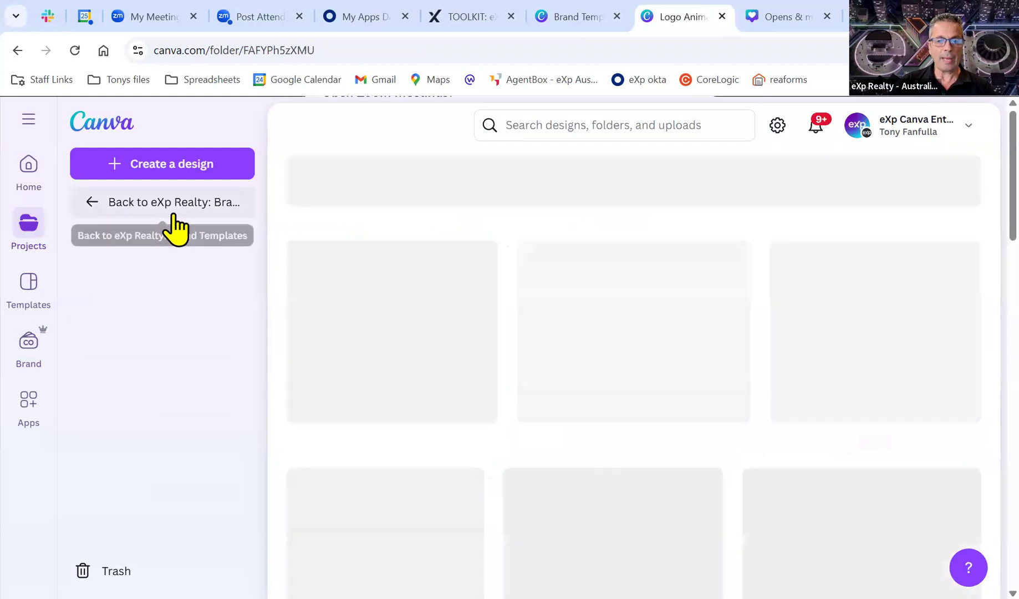
pyautogui.scroll(-1, 440, 368)
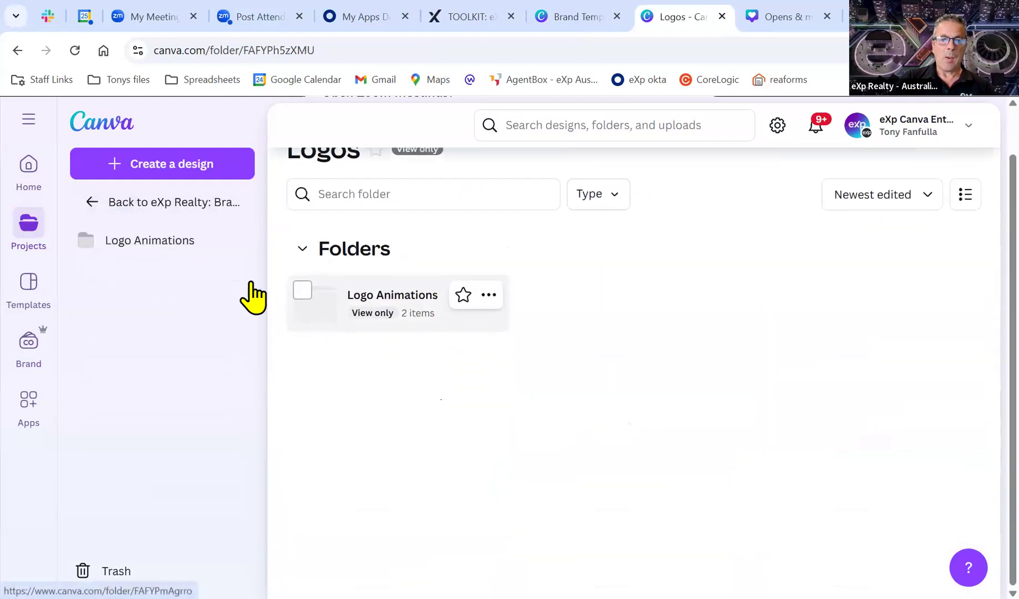
pyautogui.click(135, 204)
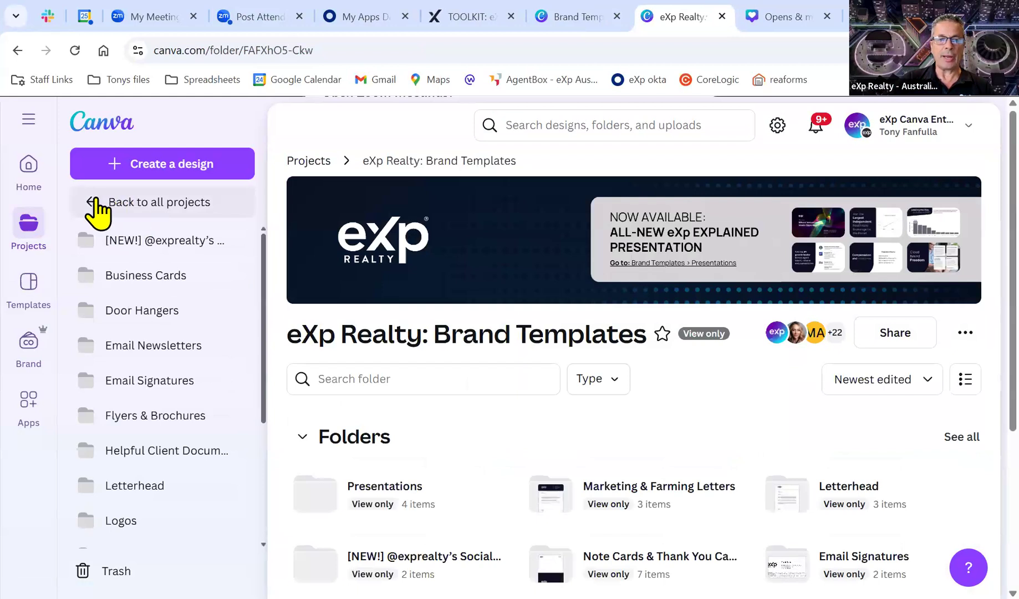
# Return to all projects and reopen the eXp Realty - Brand Kit via Brand Kits.
pyautogui.click(99, 210)
pyautogui.click(28, 343)
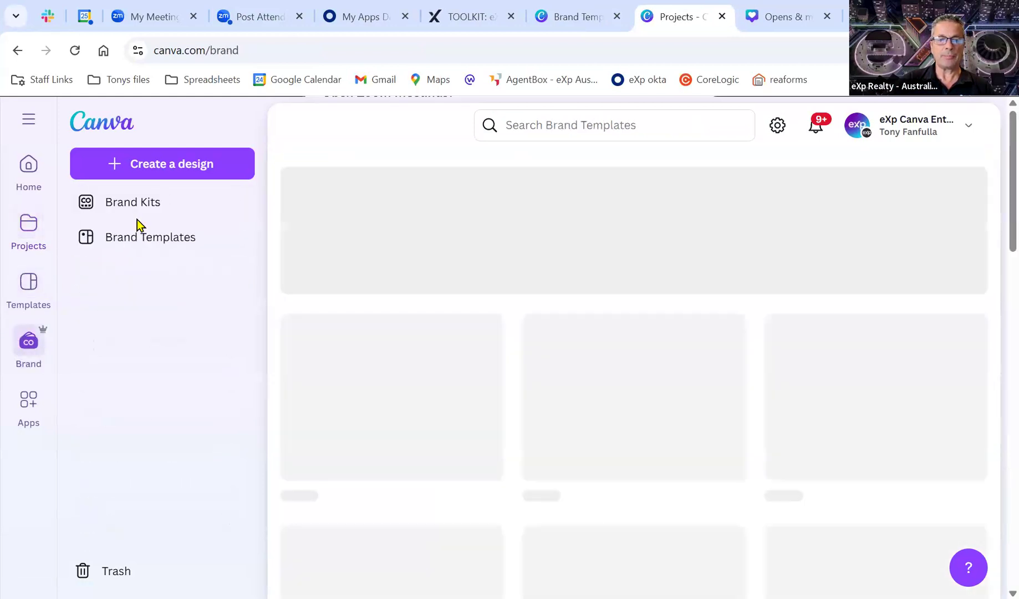
pyautogui.click(147, 204)
pyautogui.scroll(-5, 410, 413)
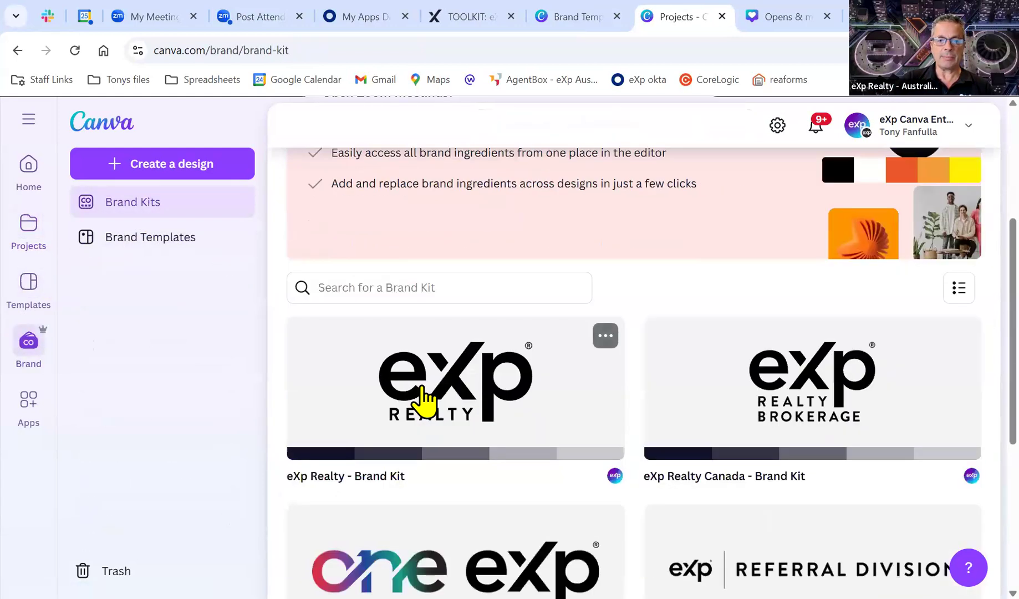
pyautogui.click(442, 347)
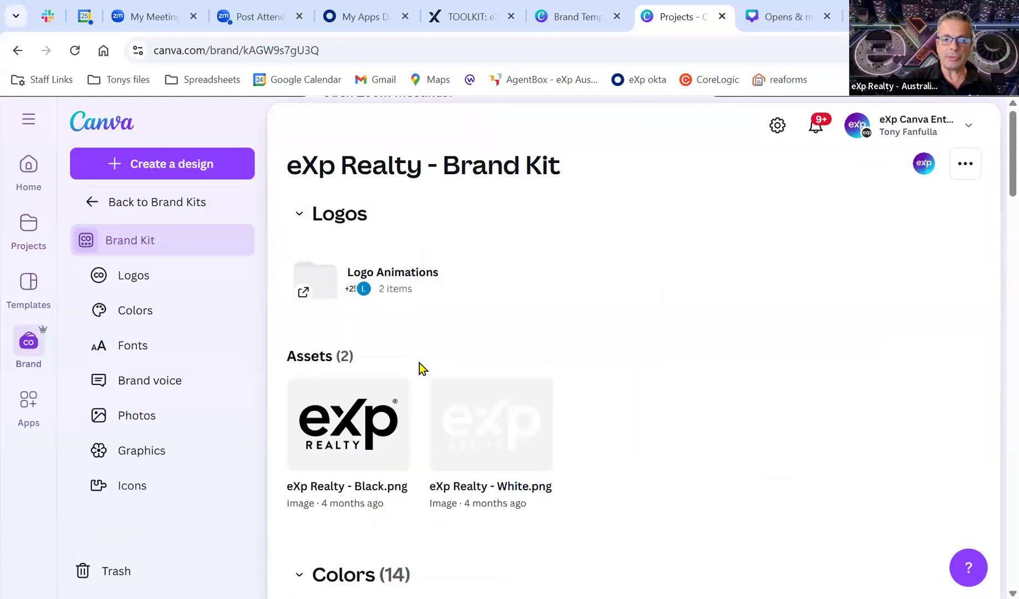
# Scroll through the brand kit's colour palette, fonts and graphics sections.
pyautogui.scroll(-3, 400, 343)
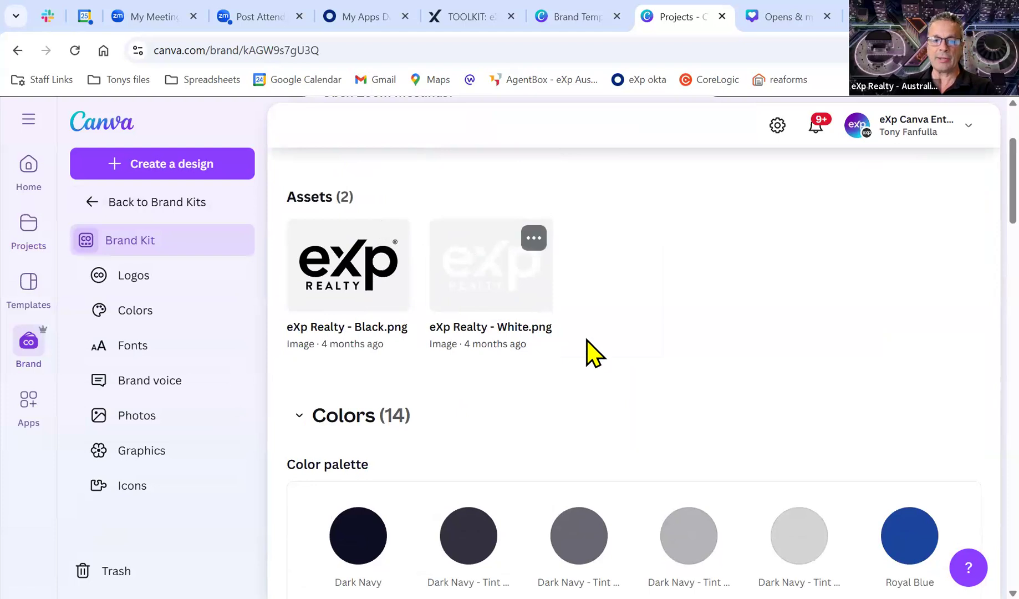
pyautogui.scroll(-2, 589, 344)
pyautogui.scroll(-4, 590, 335)
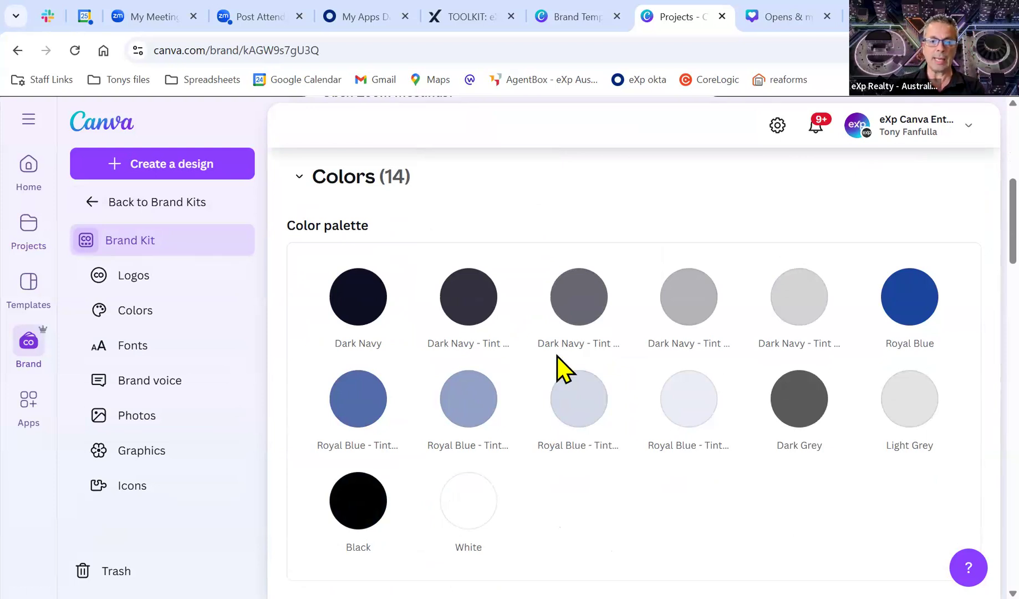
pyautogui.scroll(-9, 419, 471)
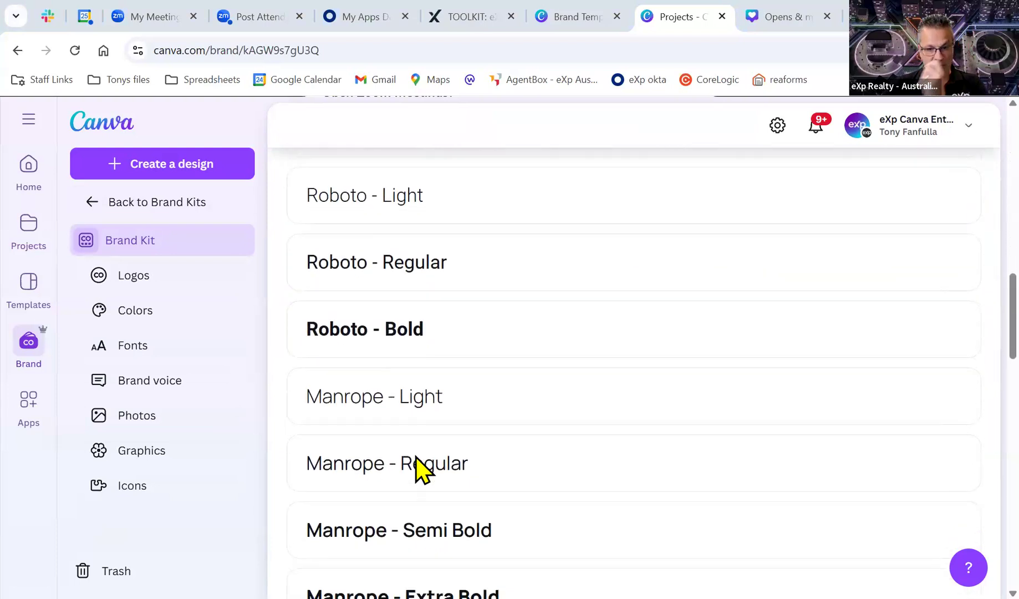
pyautogui.scroll(-2, 468, 433)
pyautogui.scroll(-2, 471, 435)
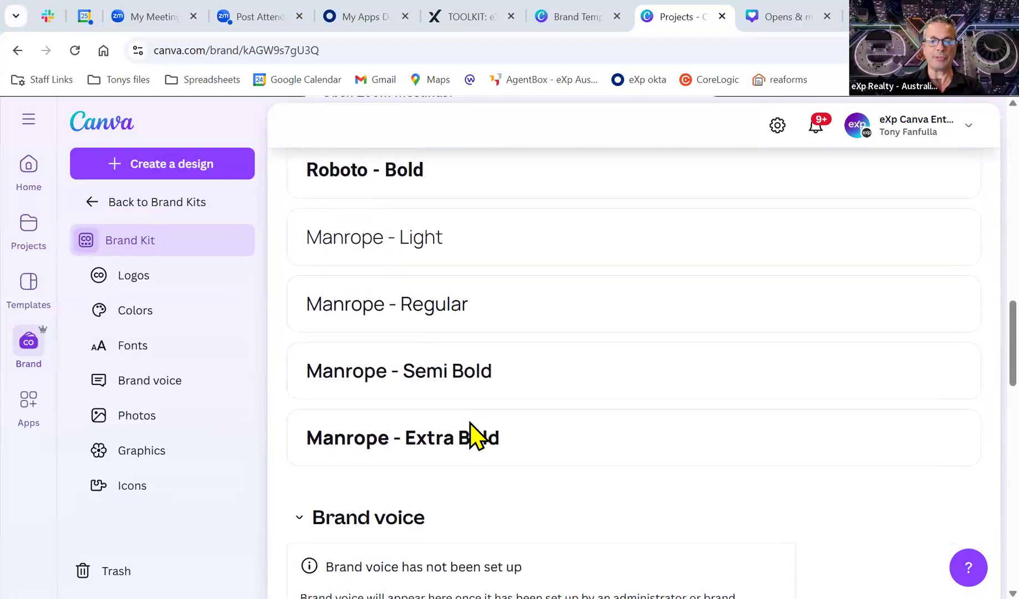
pyautogui.scroll(5, 471, 435)
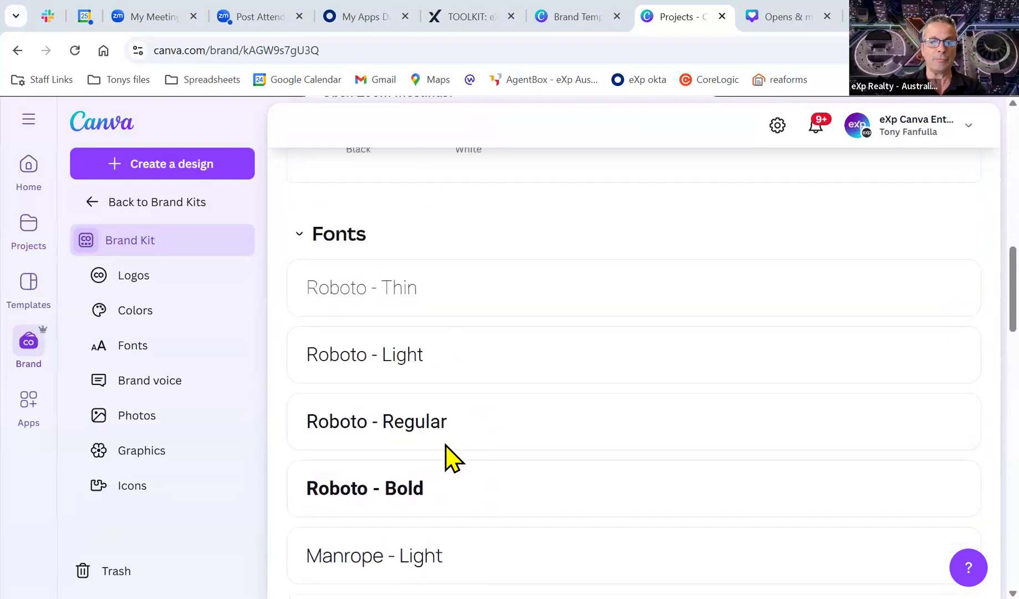
pyautogui.scroll(-4, 431, 421)
pyautogui.scroll(-10, 428, 409)
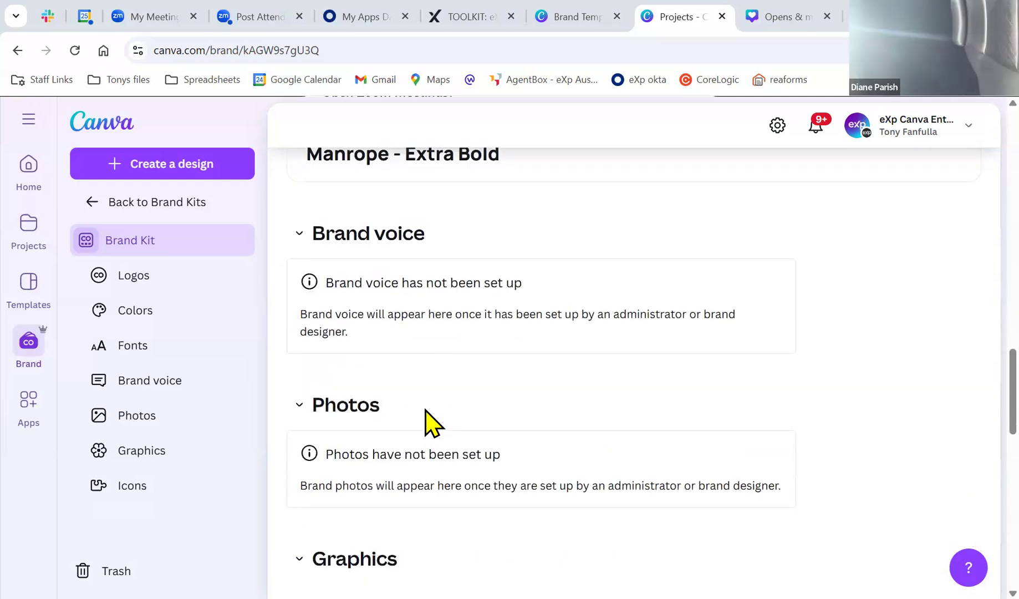
pyautogui.scroll(-4, 425, 410)
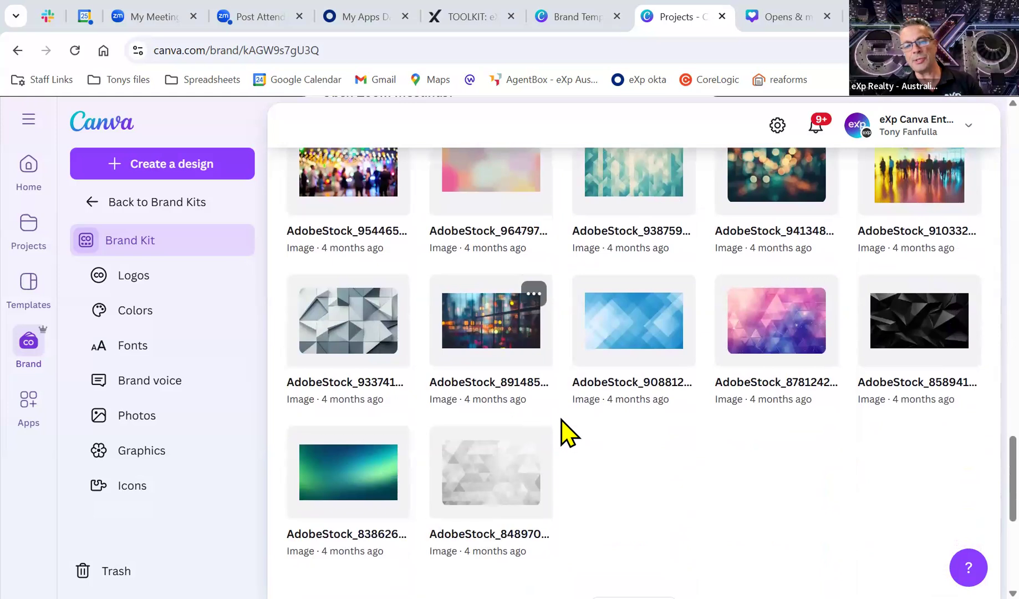
pyautogui.scroll(-4, 587, 426)
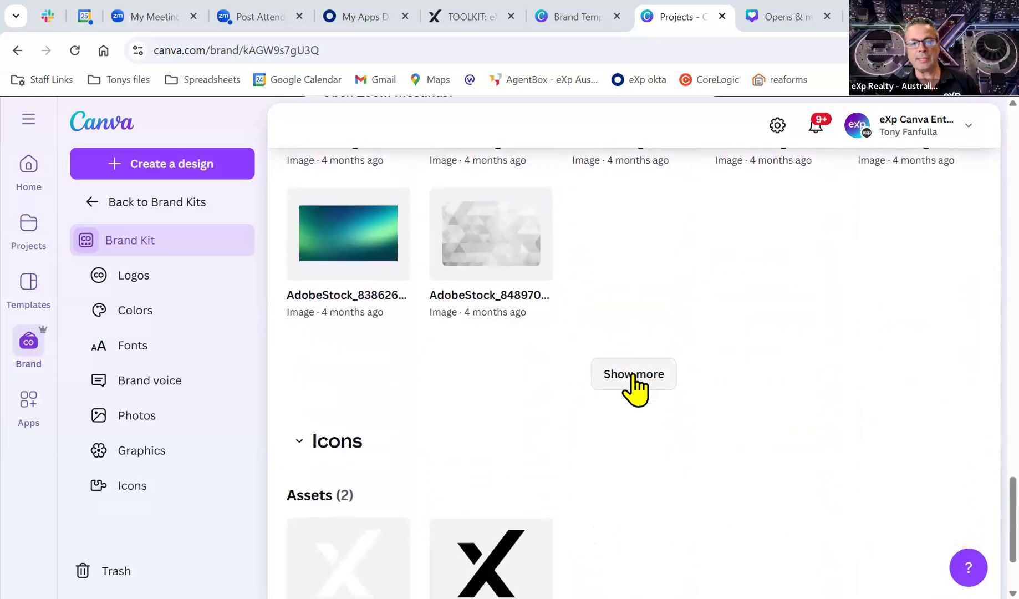
# Show more graphics, revealing extra AdobeStock photos and the Single X White and Black icons.
pyautogui.click(633, 374)
pyautogui.scroll(-7, 635, 382)
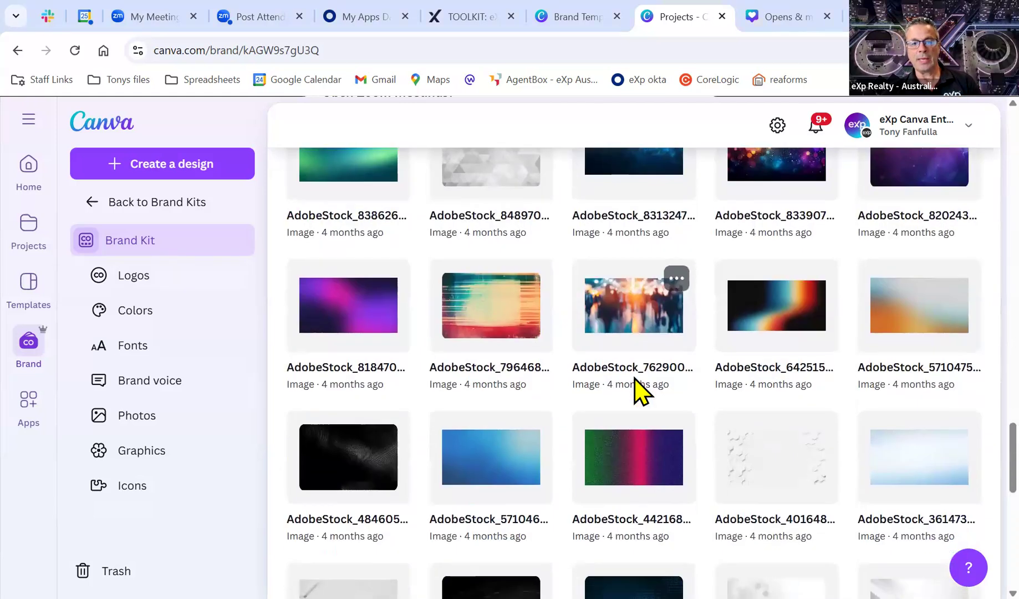
pyautogui.scroll(-1, 640, 391)
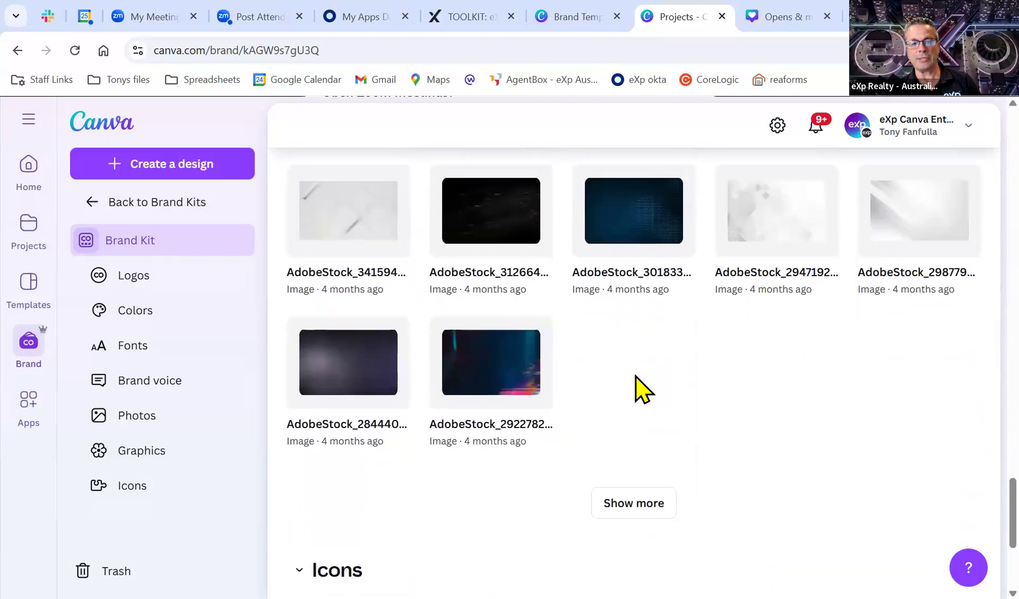
pyautogui.scroll(-4, 637, 388)
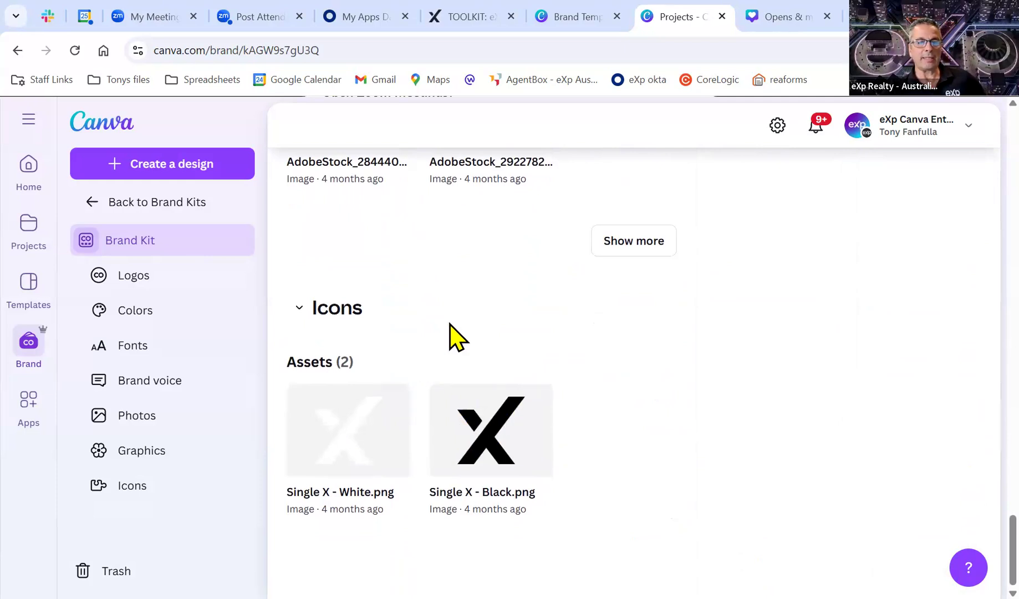
# Go from Brand Kits to Brand Templates and scroll the OPEN HOME, Open House and Email Signature designs.
pyautogui.click(95, 203)
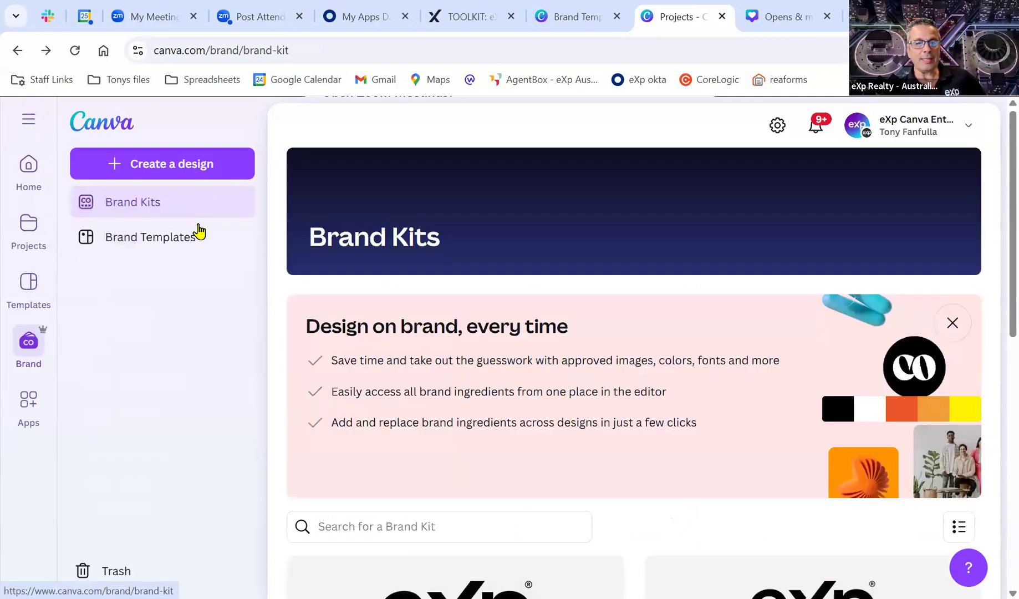
pyautogui.click(140, 239)
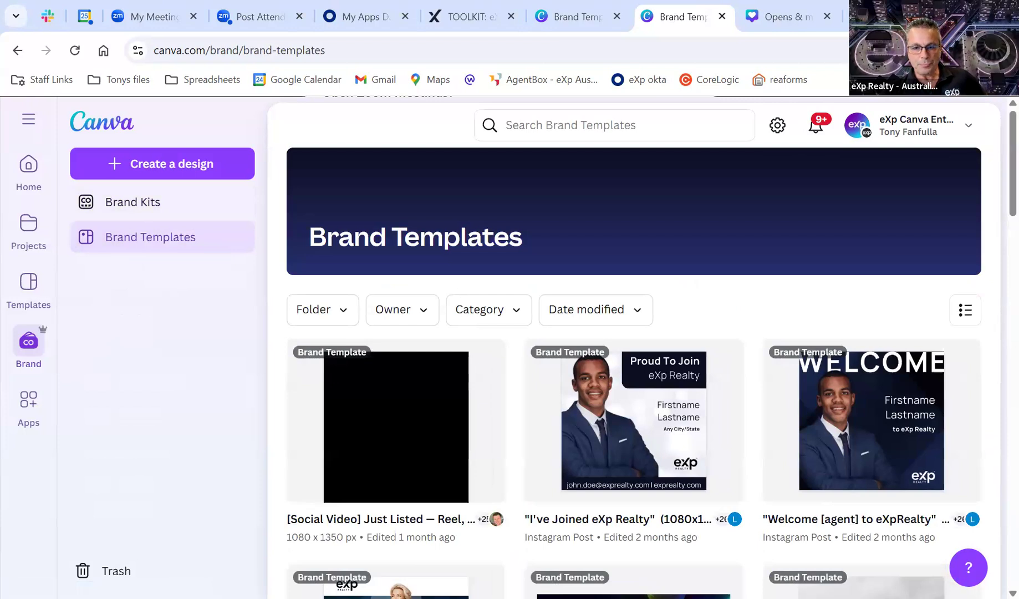
pyautogui.scroll(-5, 745, 324)
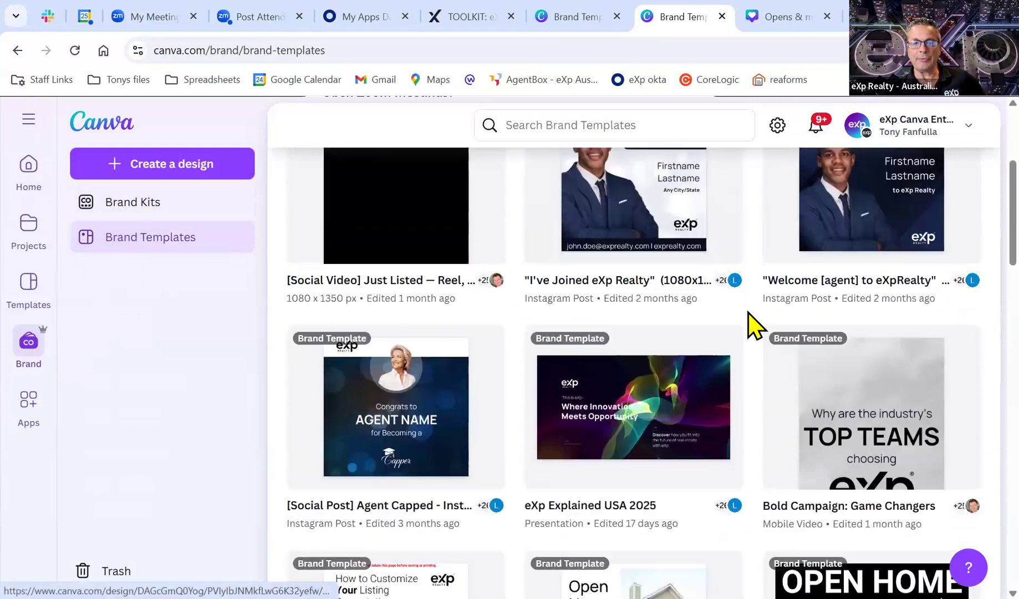
pyautogui.scroll(-4, 747, 311)
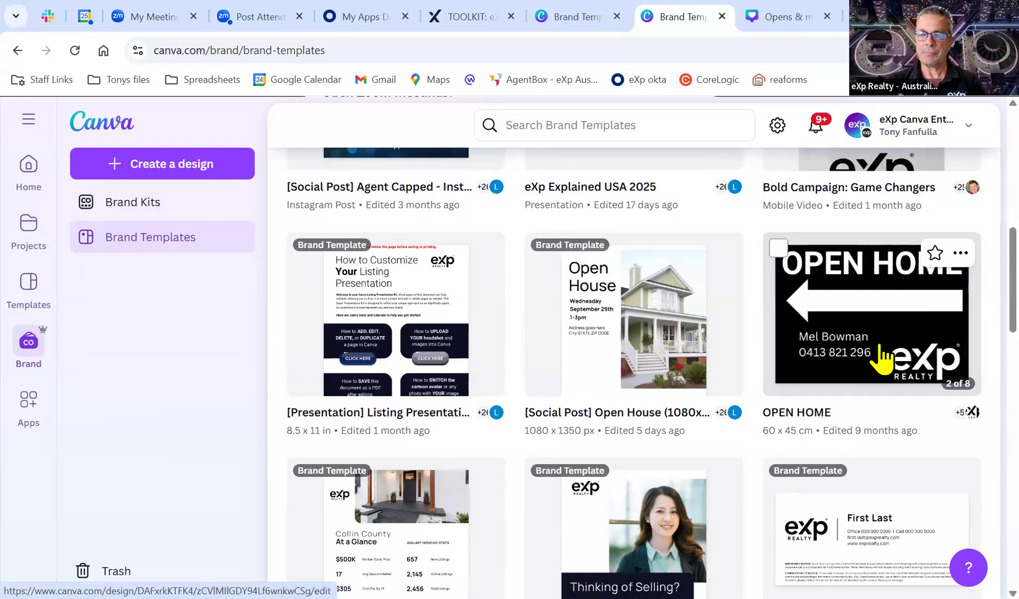
pyautogui.scroll(-2, 881, 357)
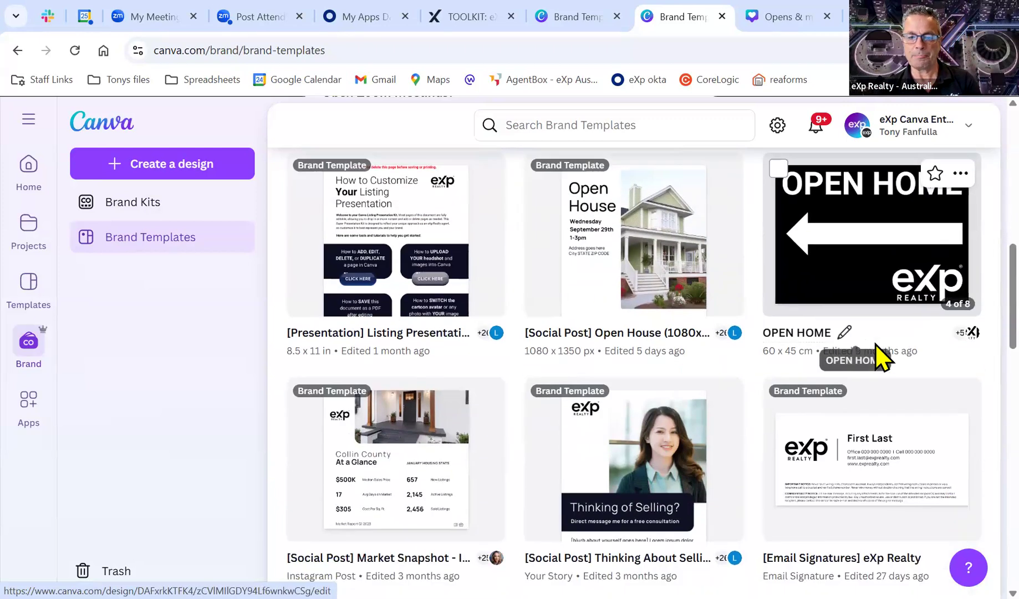
pyautogui.scroll(-3, 882, 358)
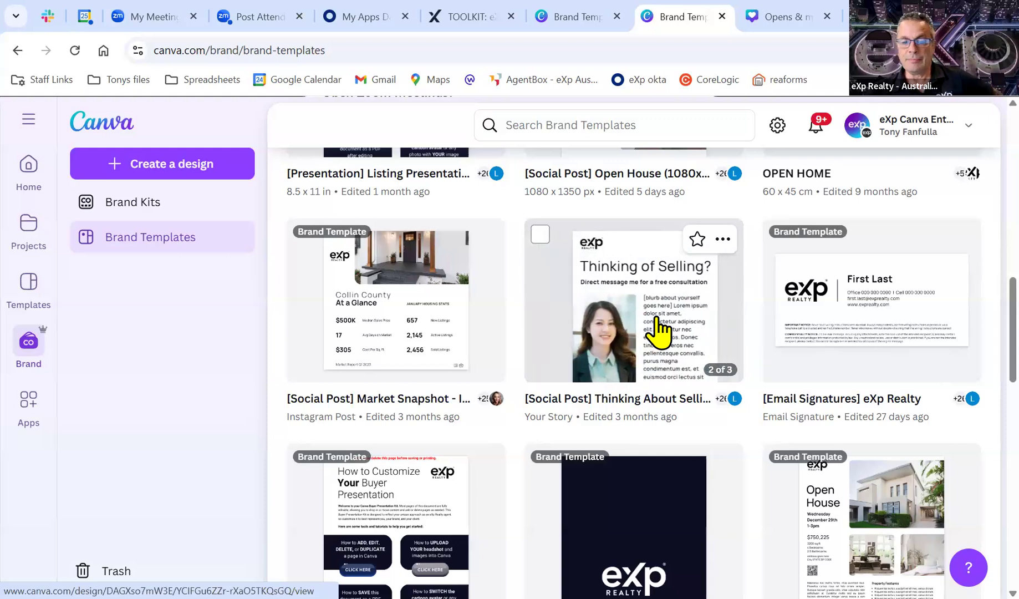
# Find the [Social Post] Open House (1080x1350) card in Brand Templates and open its details.
pyautogui.scroll(-2, 476, 327)
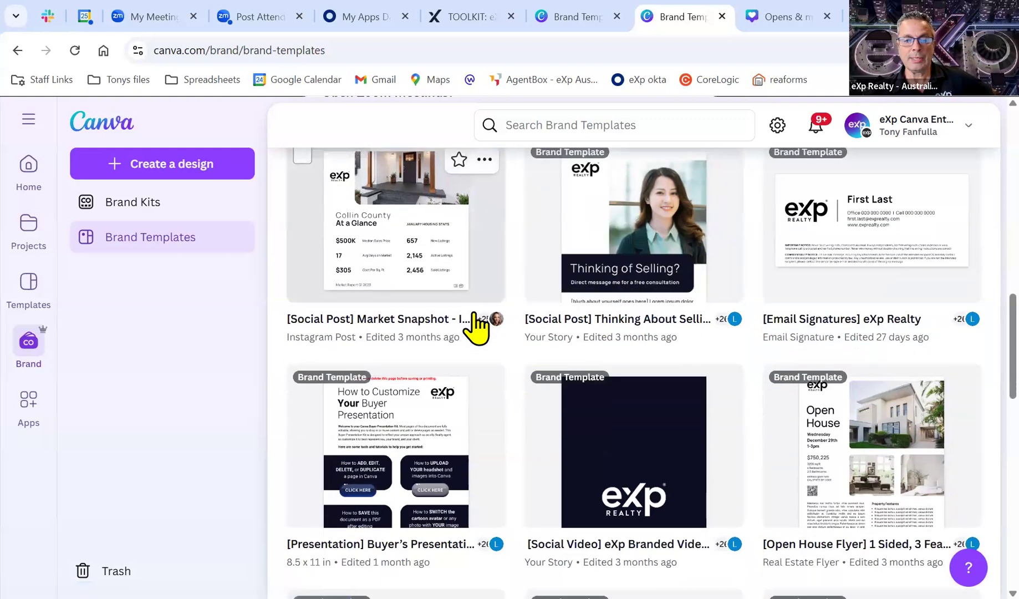
pyautogui.scroll(-2, 476, 327)
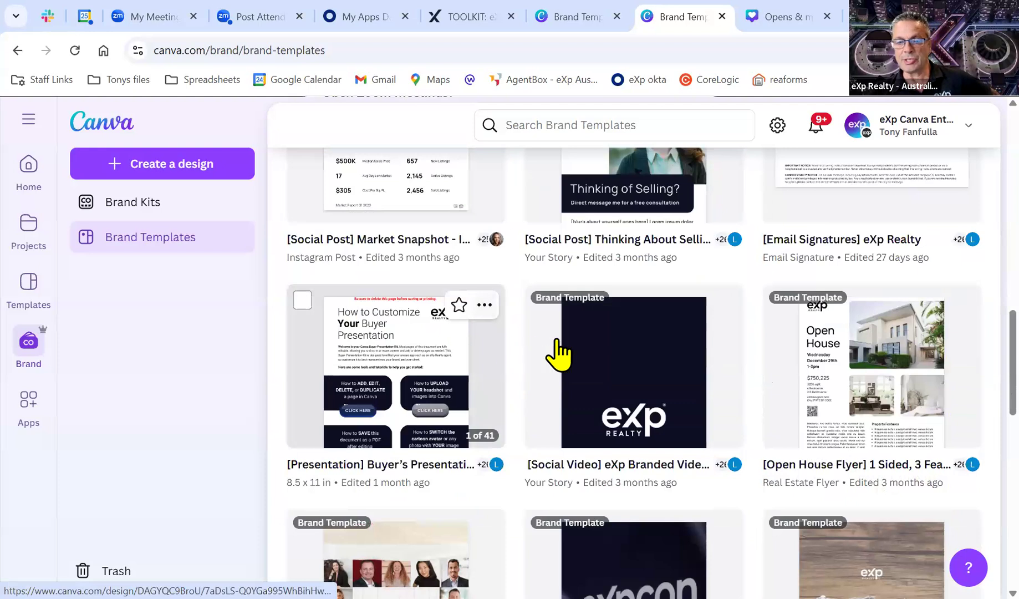
pyautogui.moveTo(637, 366)
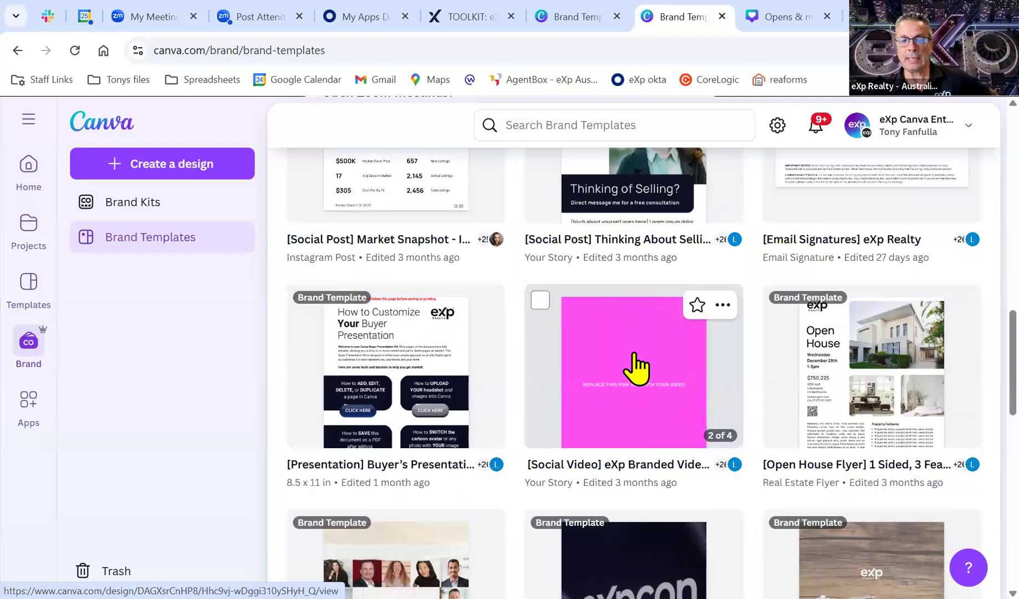
pyautogui.scroll(-5, 637, 369)
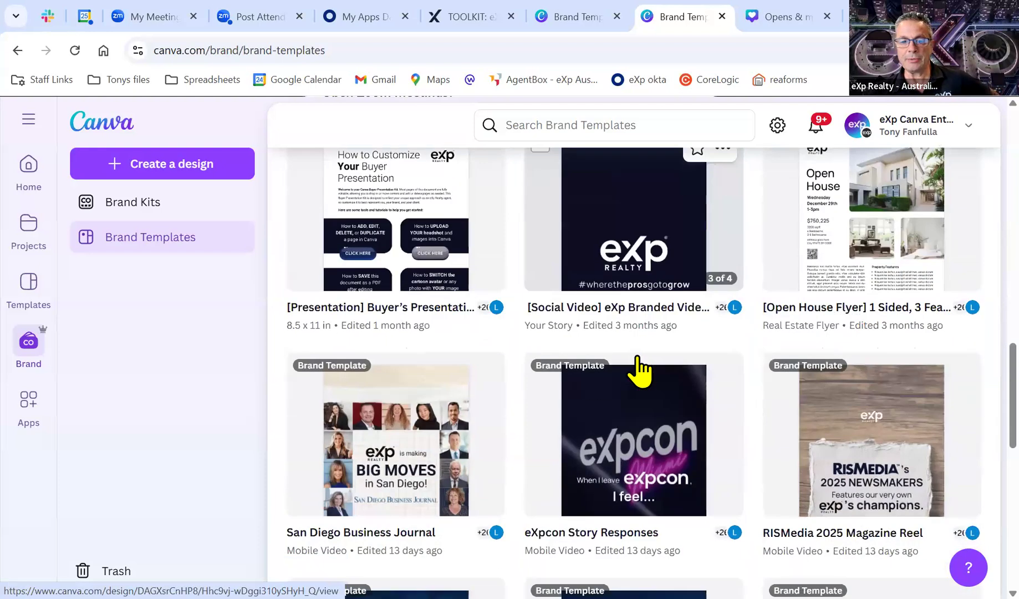
pyautogui.scroll(-3, 640, 373)
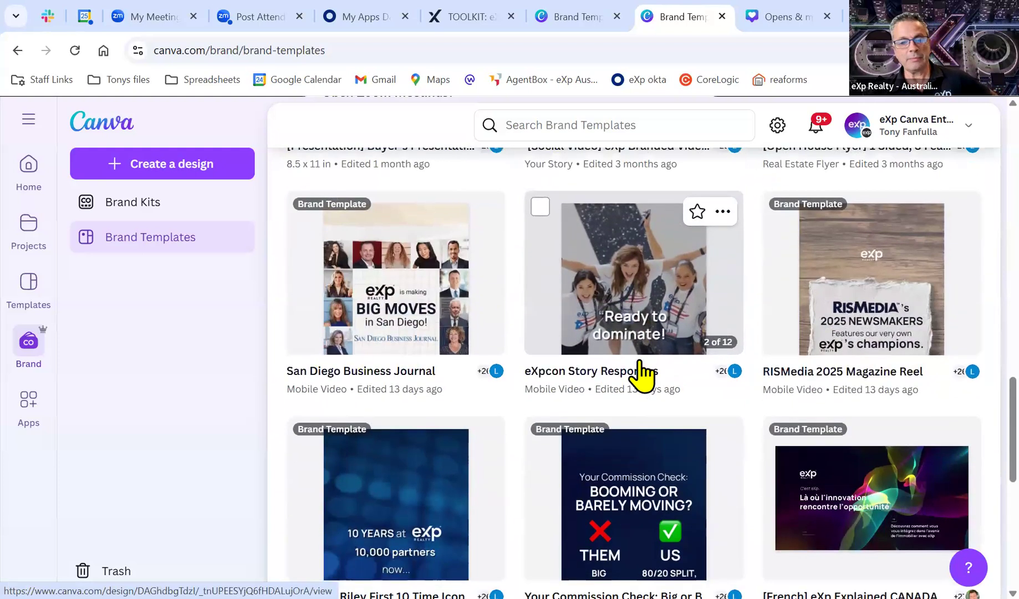
pyautogui.scroll(-4, 642, 376)
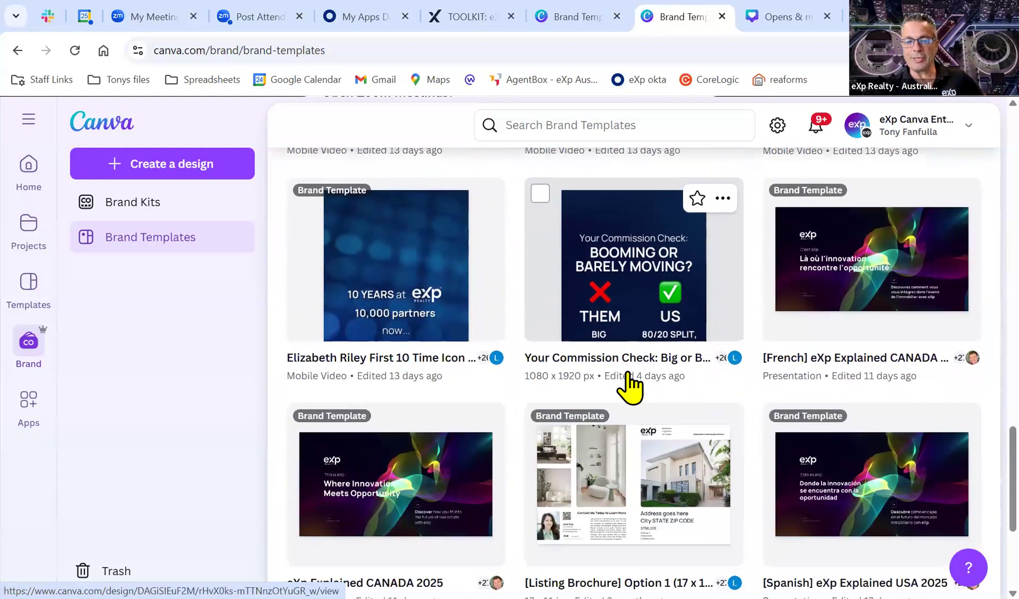
pyautogui.scroll(-2, 630, 386)
pyautogui.scroll(-1, 630, 386)
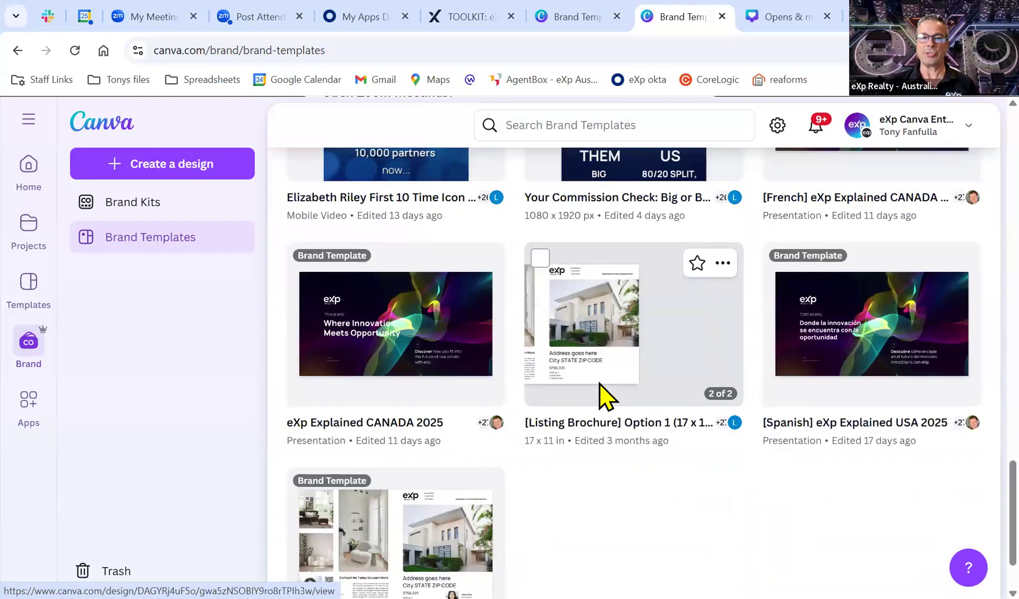
pyautogui.scroll(-2, 599, 388)
pyautogui.scroll(-3, 611, 388)
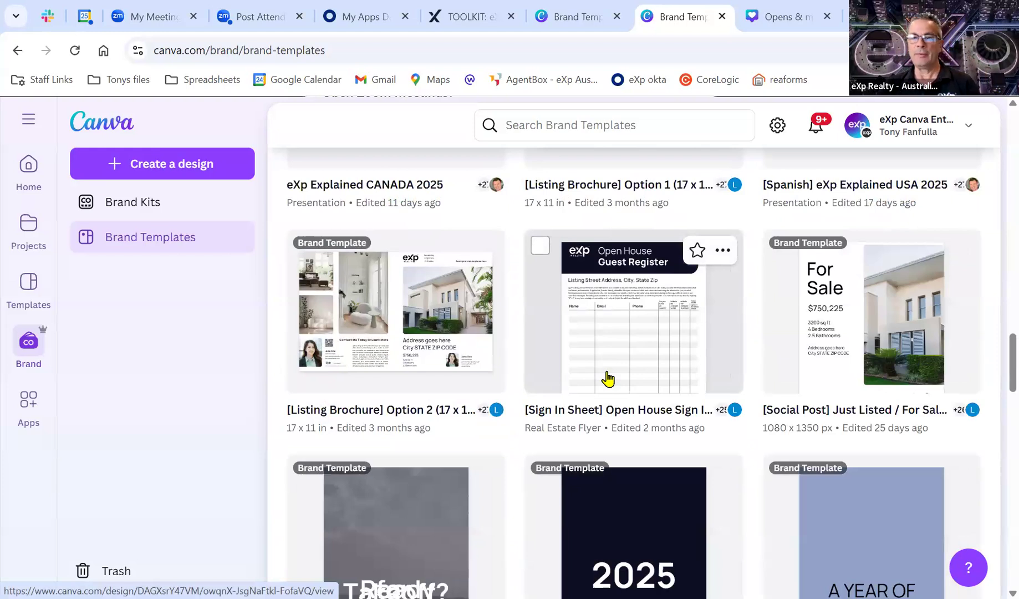
pyautogui.scroll(-4, 608, 379)
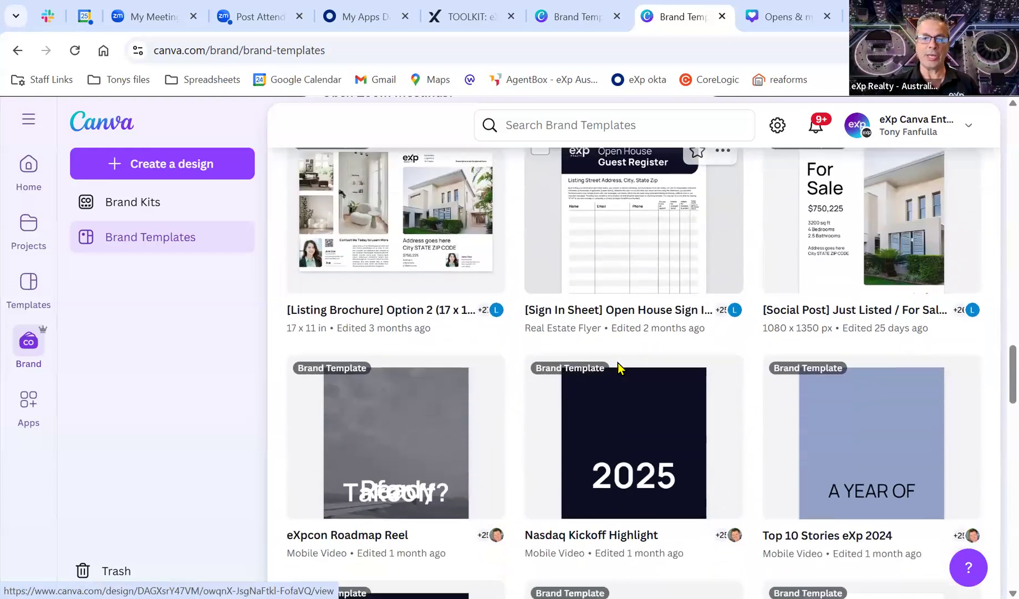
pyautogui.scroll(-6, 627, 377)
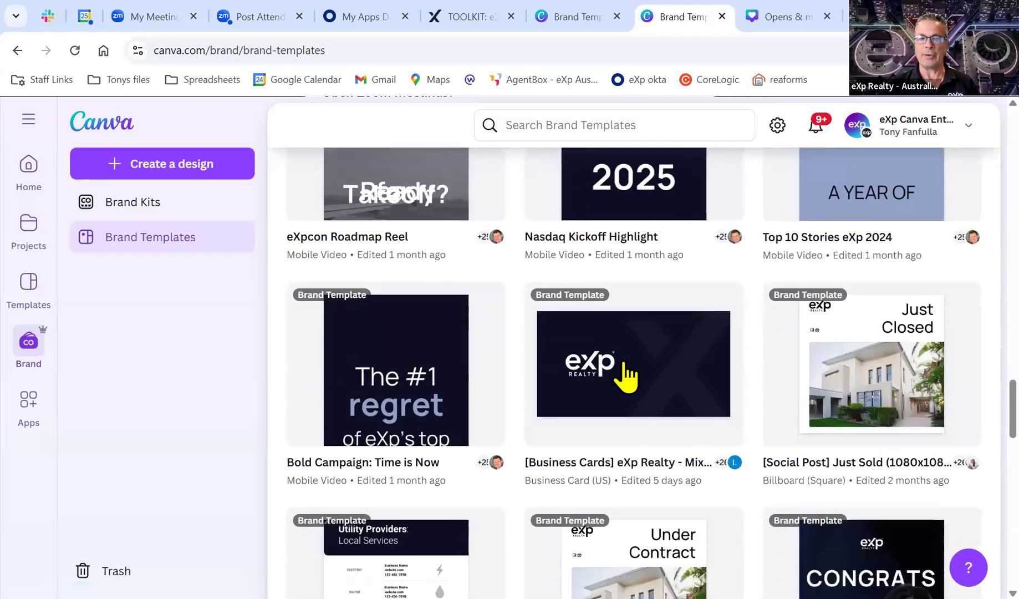
pyautogui.scroll(-2, 626, 377)
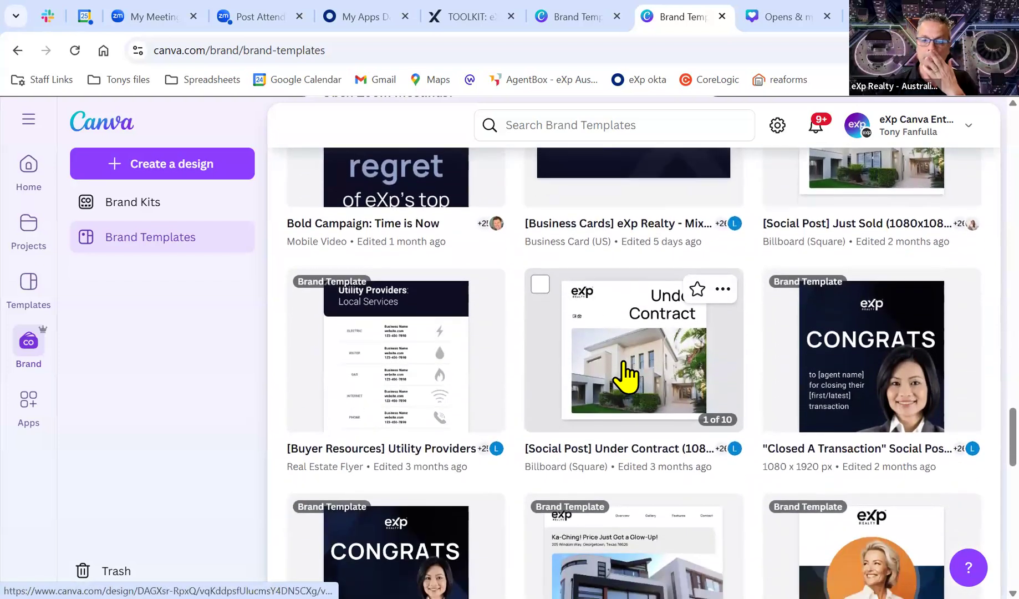
pyautogui.scroll(-2, 622, 377)
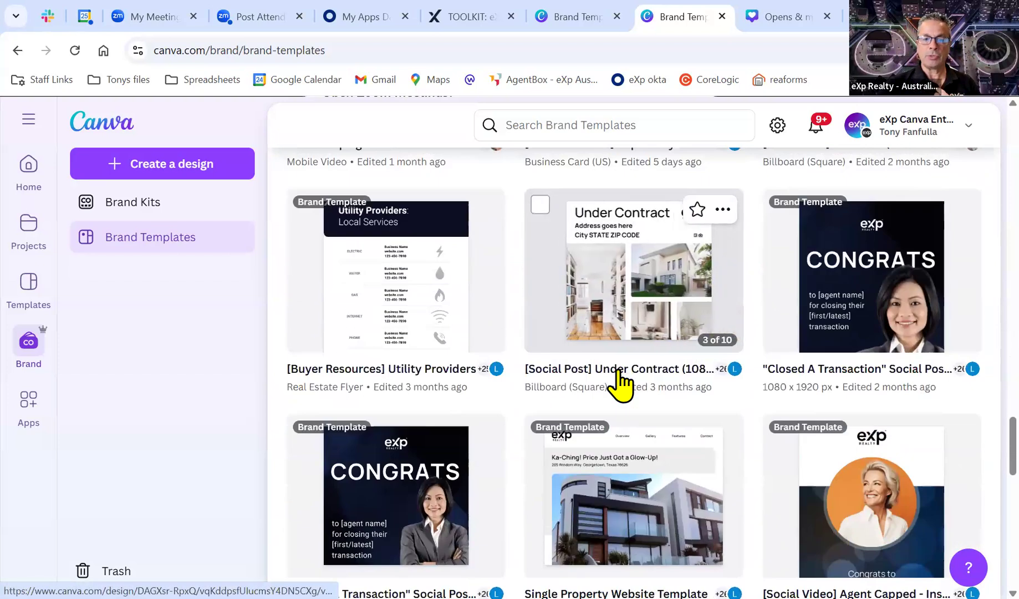
pyautogui.scroll(20, 620, 382)
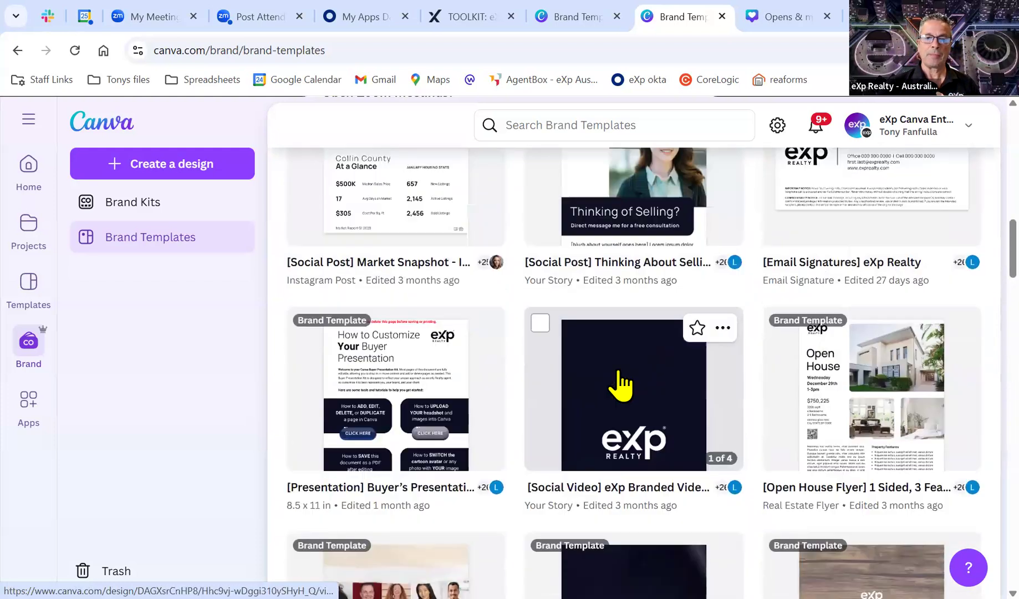
pyautogui.scroll(12, 621, 383)
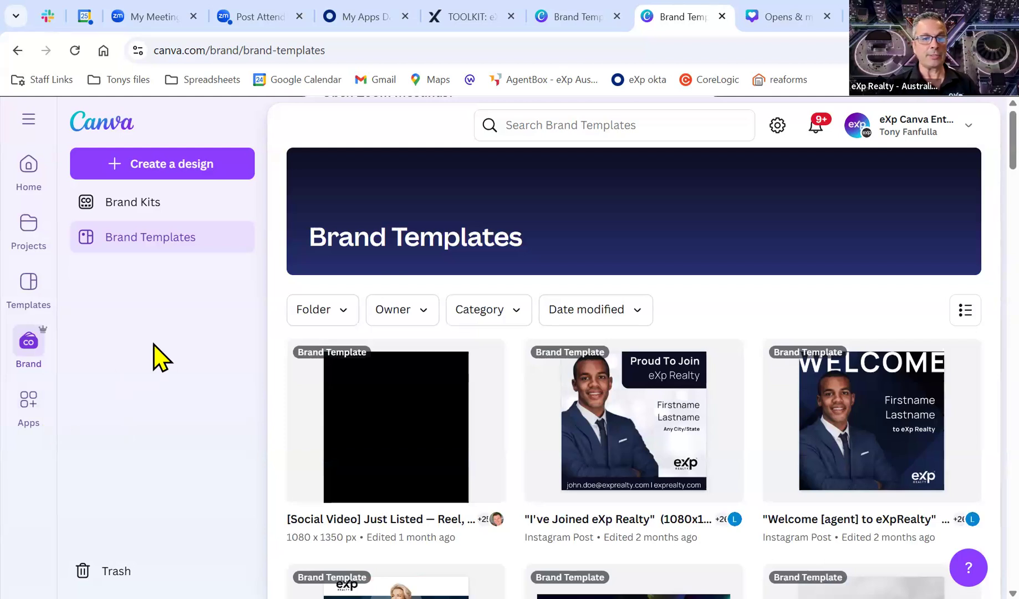
pyautogui.scroll(-5, 501, 384)
pyautogui.scroll(-5, 501, 386)
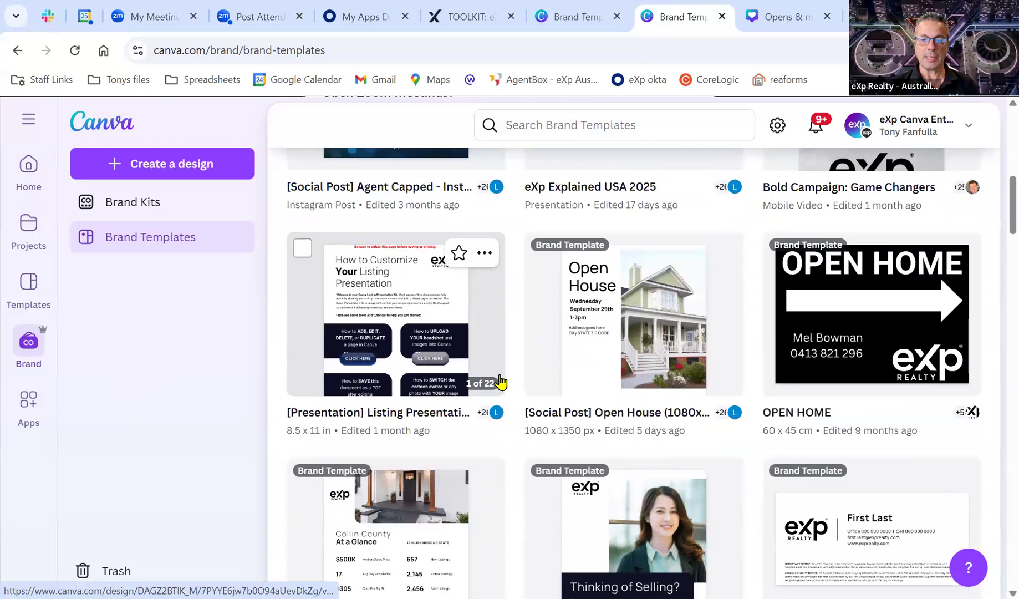
pyautogui.scroll(-2, 500, 382)
pyautogui.click(656, 277)
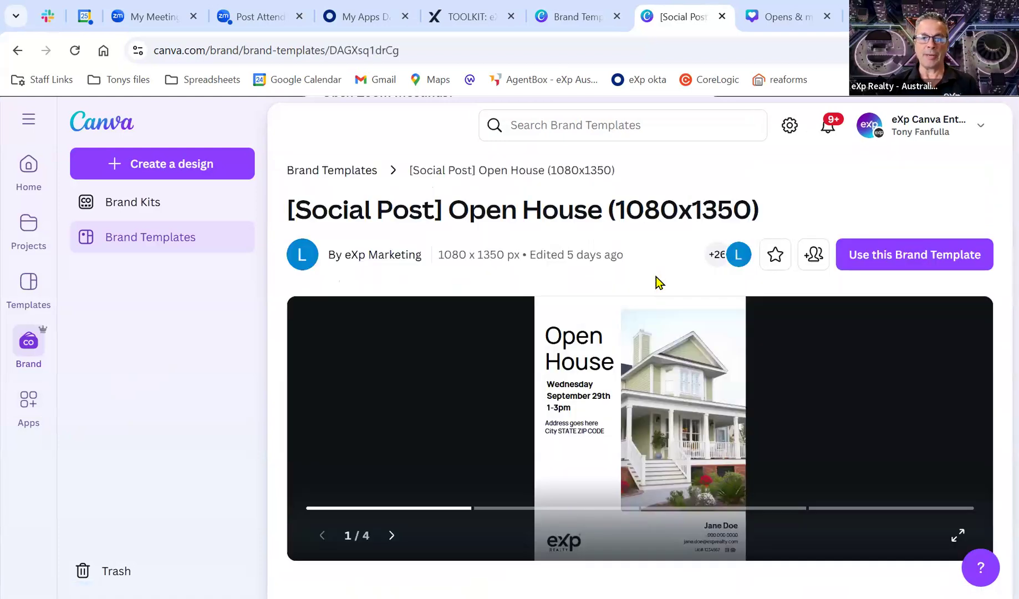
# Create an editable copy of the Open House template and look through its four pages.
pyautogui.click(913, 256)
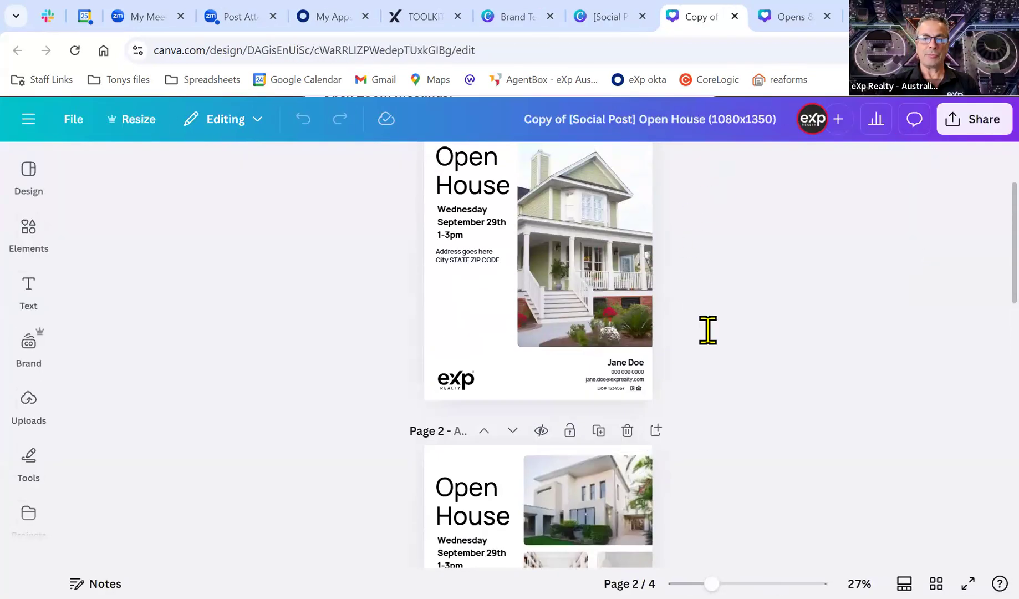
pyautogui.scroll(-15, 734, 345)
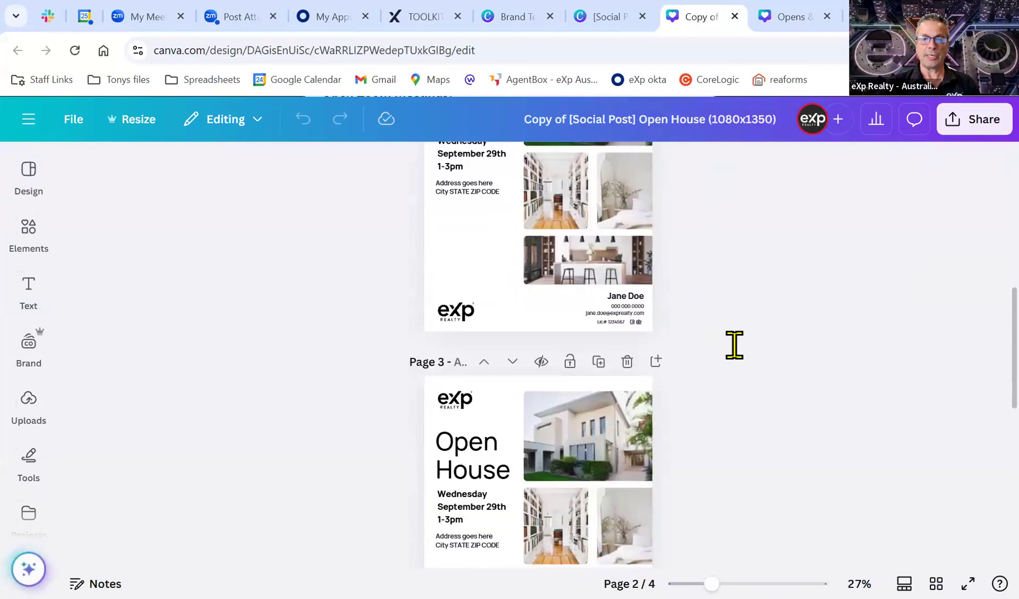
pyautogui.scroll(-3, 734, 345)
pyautogui.scroll(15, 734, 345)
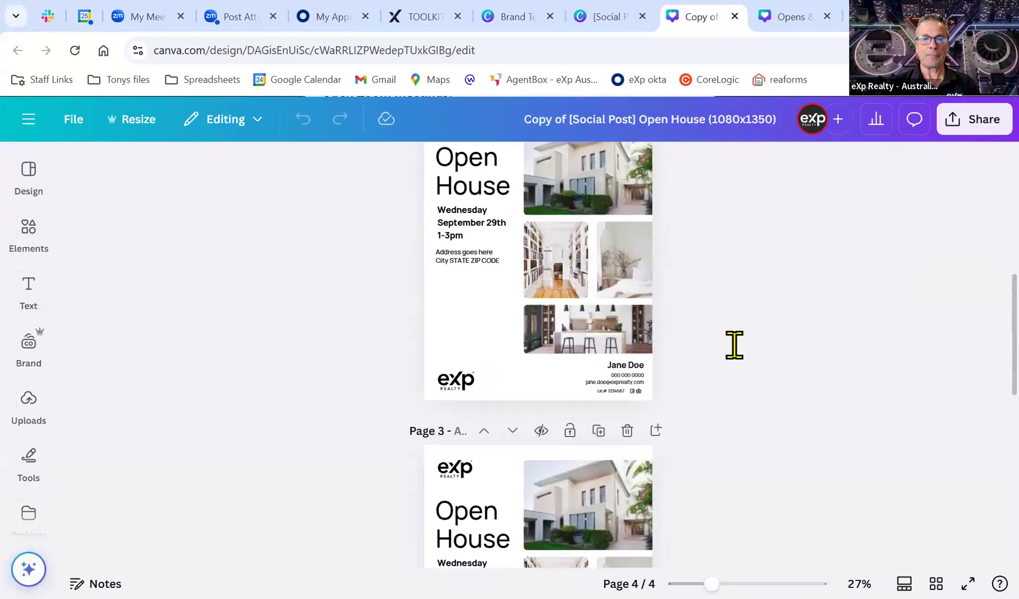
pyautogui.scroll(-1, 735, 342)
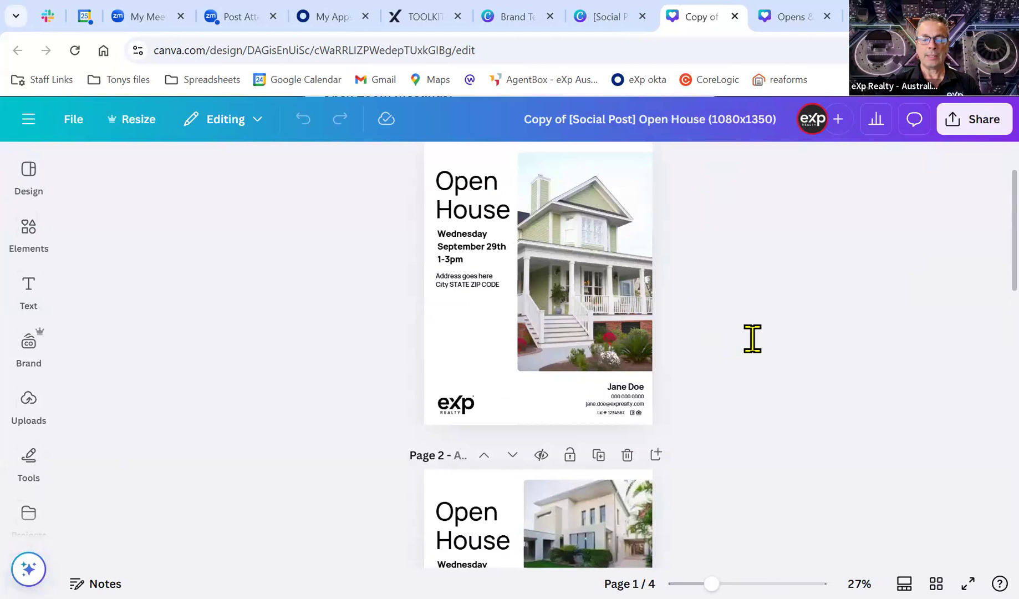
pyautogui.click(605, 282)
pyautogui.moveTo(605, 282); pyautogui.dragTo(604, 310)
pyautogui.moveTo(471, 283)
pyautogui.mouseDown()
pyautogui.moveTo(467, 313)
pyautogui.moveTo(467, 281)
pyautogui.mouseUp()
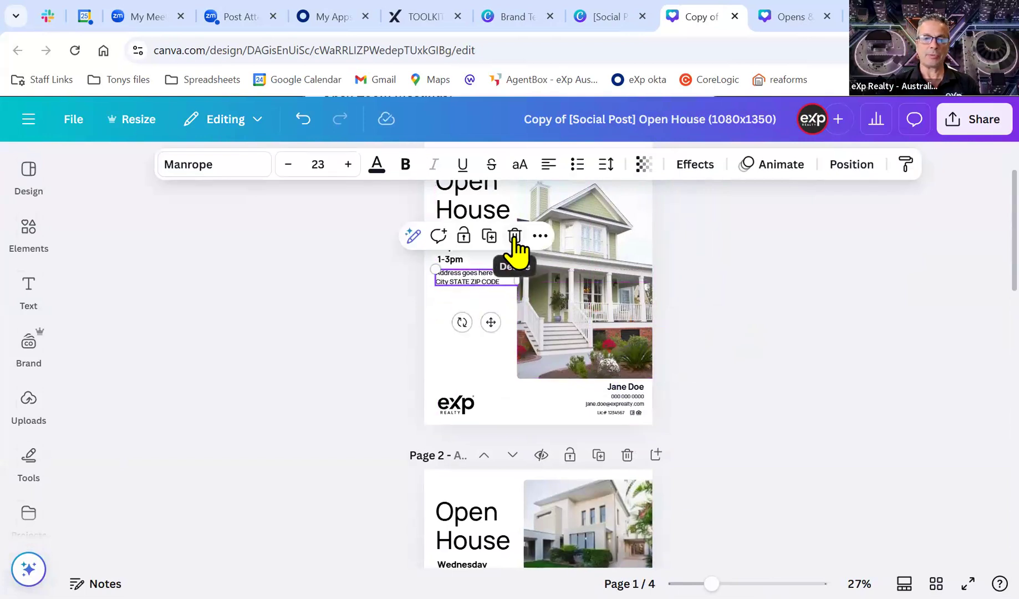
pyautogui.click(711, 317)
pyautogui.moveTo(631, 325); pyautogui.dragTo(628, 310)
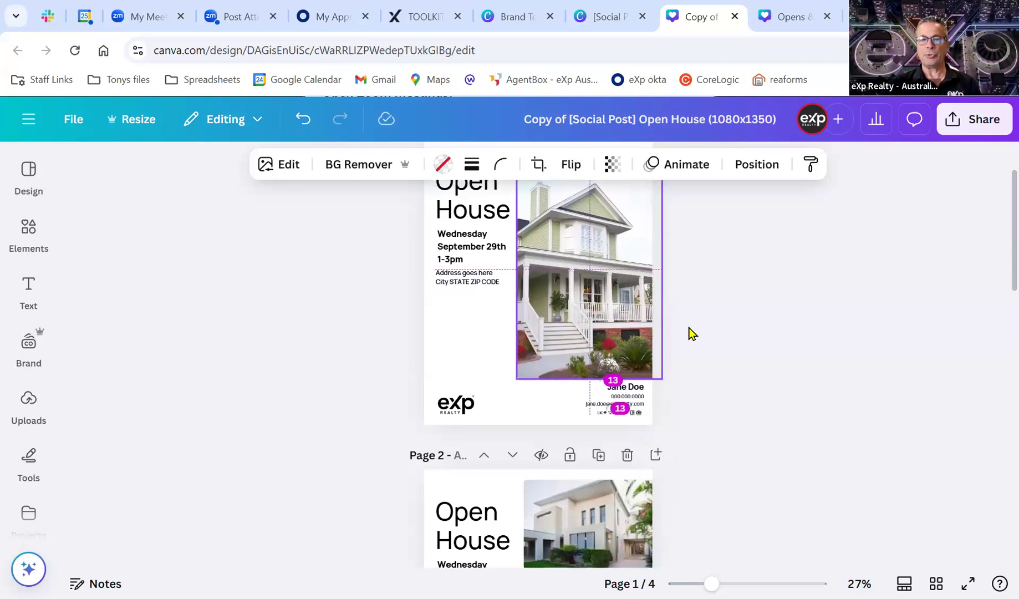
pyautogui.click(743, 337)
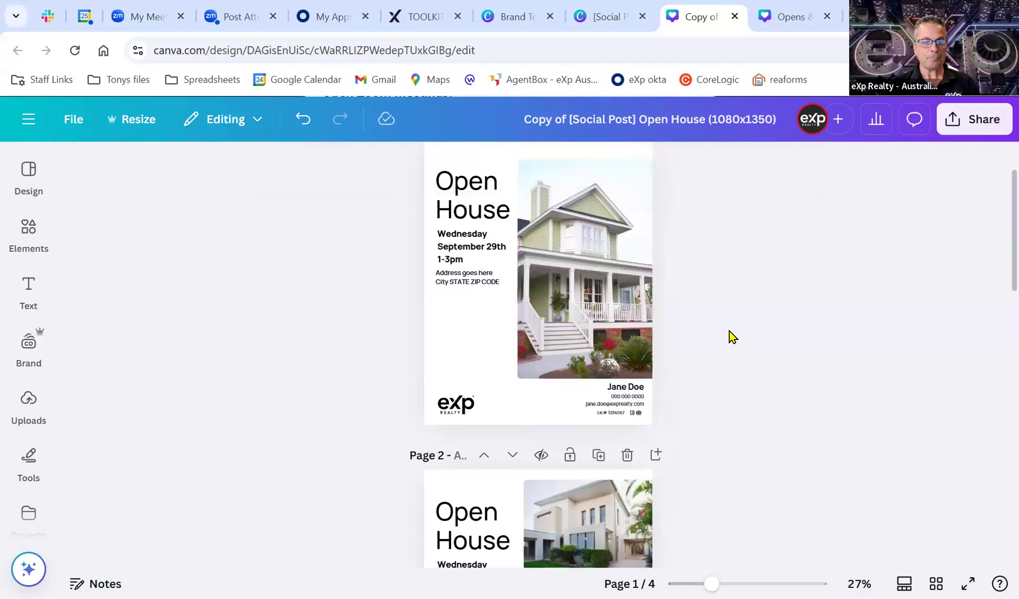
pyautogui.click(28, 178)
pyautogui.click(28, 232)
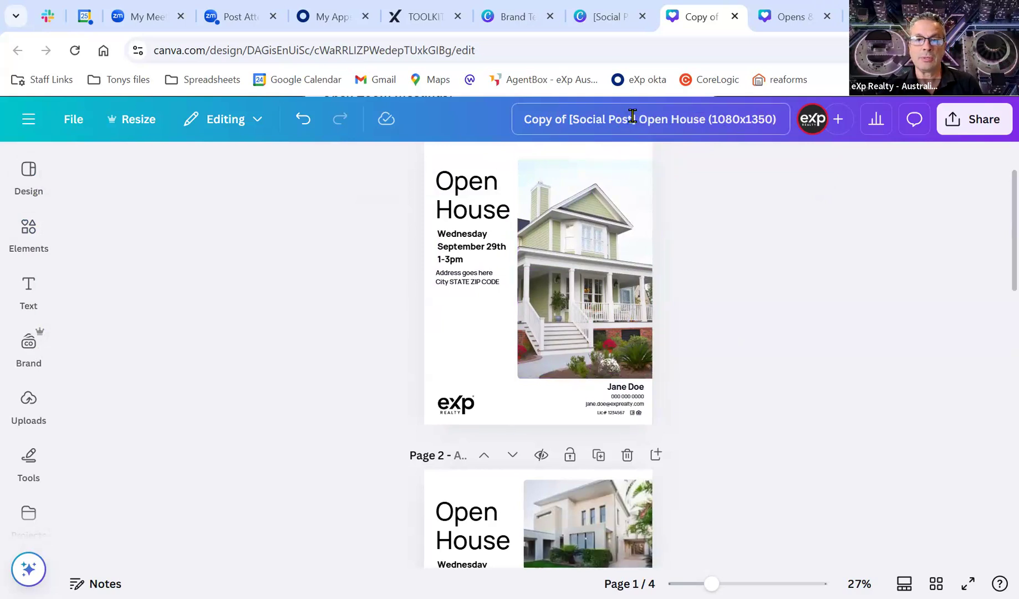
# Replace 'Copy of [Social Post]' in the design title with the owner's first name.
pyautogui.moveTo(635, 118); pyautogui.dragTo(509, 119)
pyautogui.press('BackSpace')
pyautogui.write('Tonys')
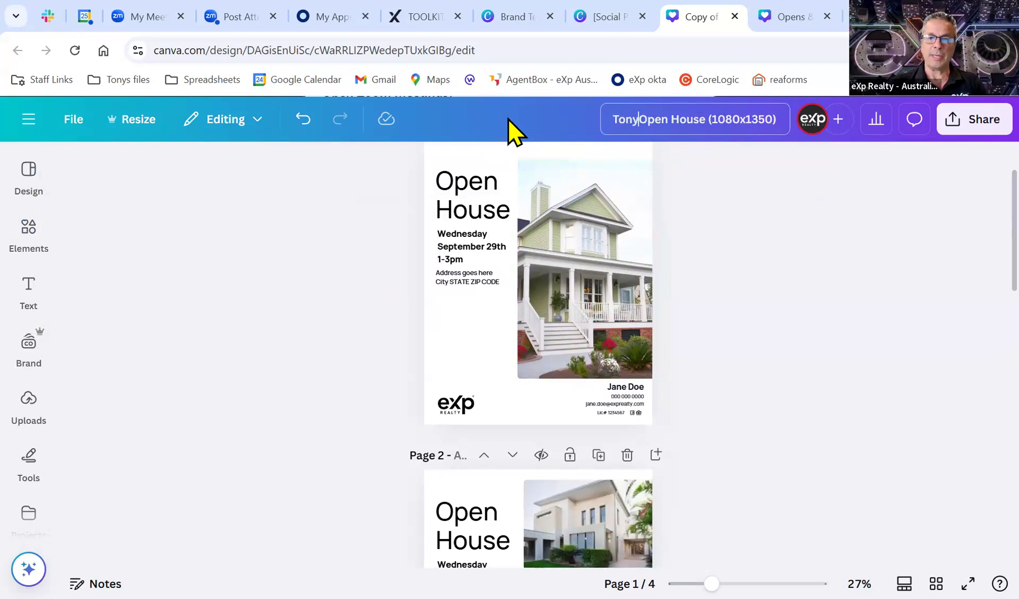
pyautogui.click(716, 246)
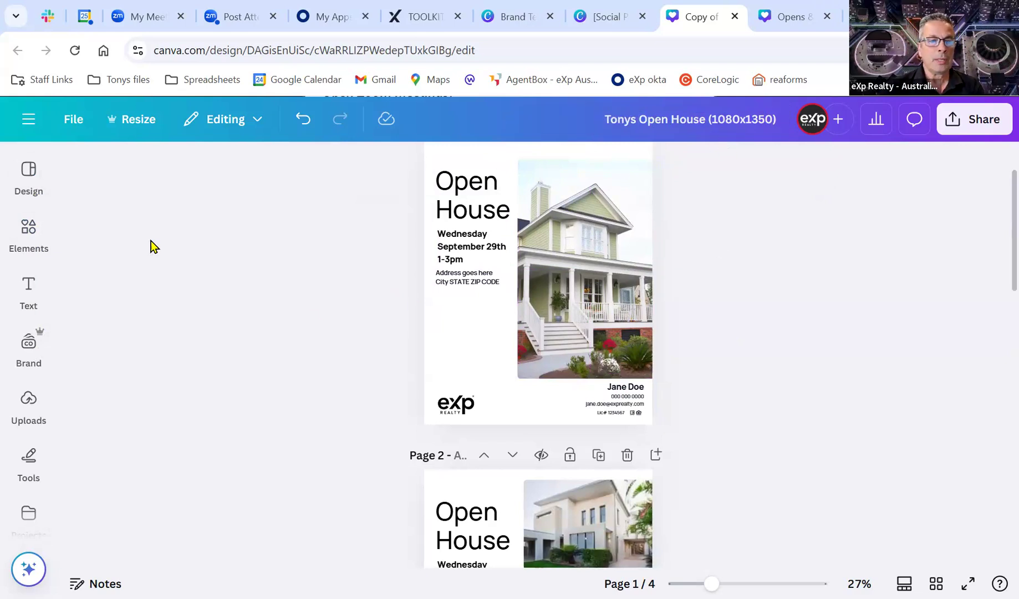
# Look at the Design templates panel and the Text panel, then close the panel.
pyautogui.click(29, 172)
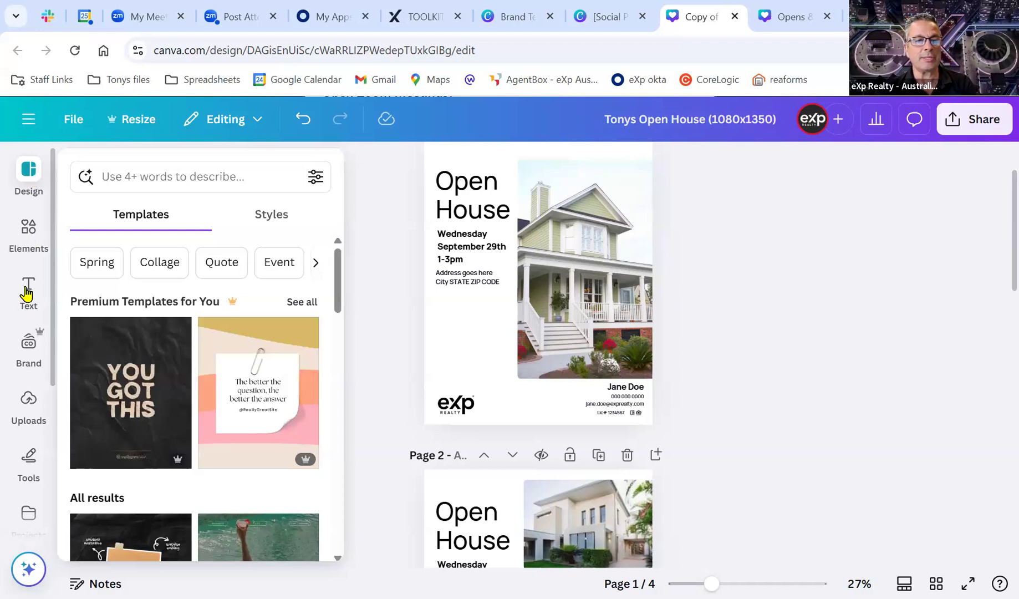
pyautogui.click(28, 290)
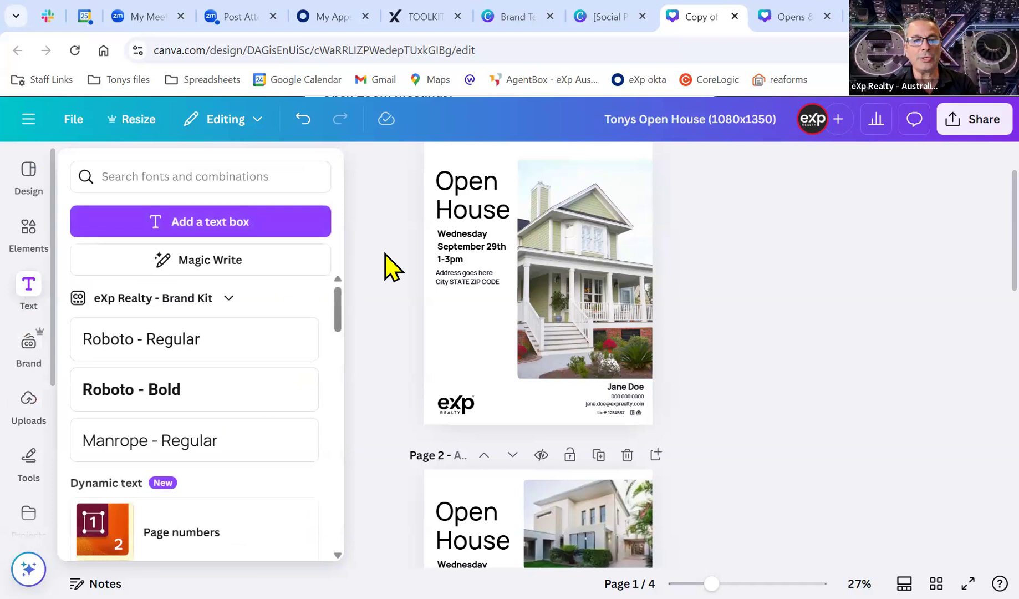
pyautogui.click(388, 266)
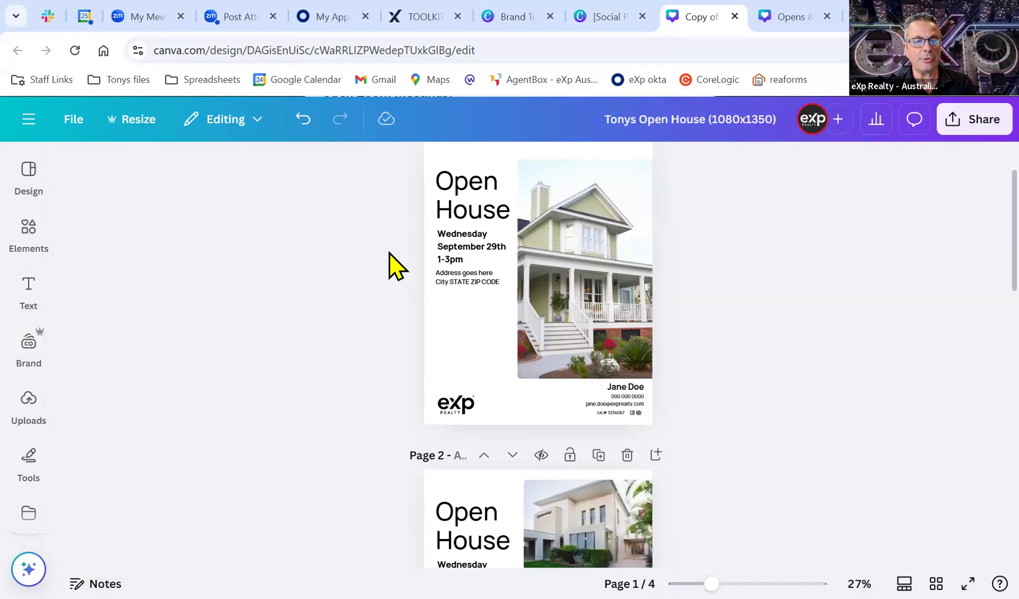
# Upload the seven property photos from Documents > eXp Australia > Properties to Canva.
pyautogui.click(29, 412)
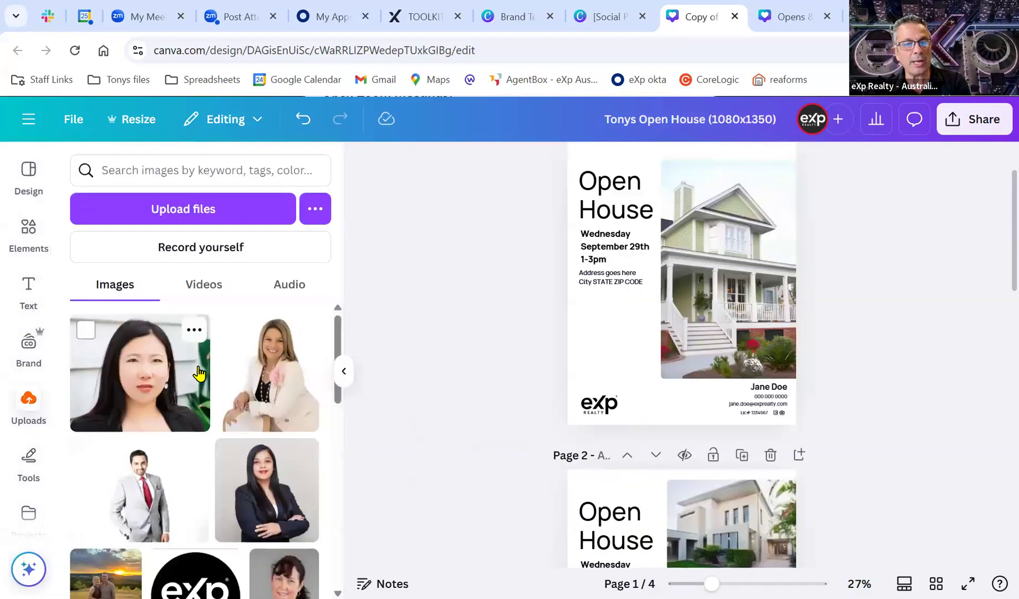
pyautogui.click(219, 215)
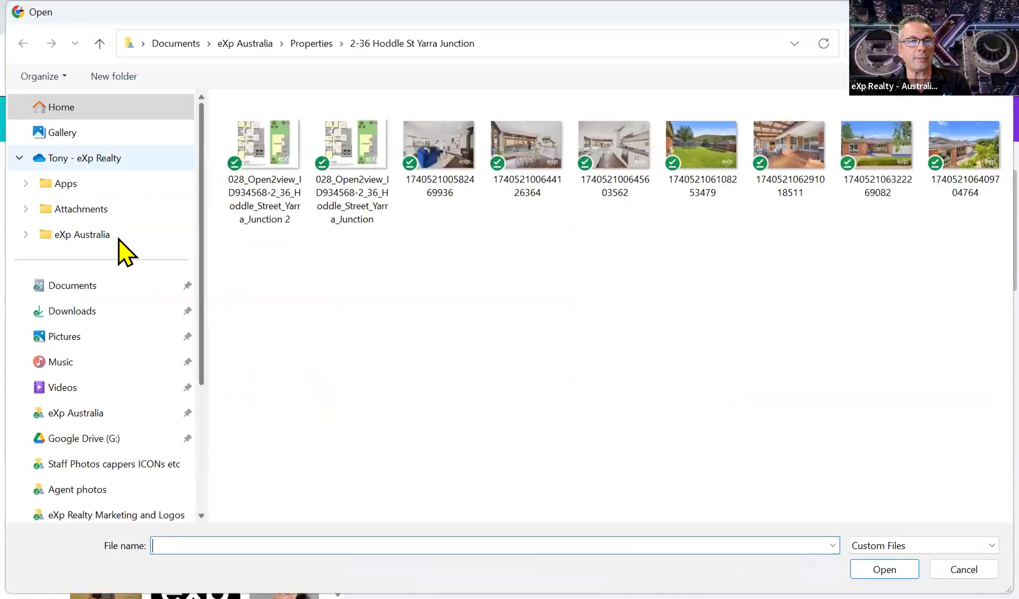
pyautogui.click(101, 284)
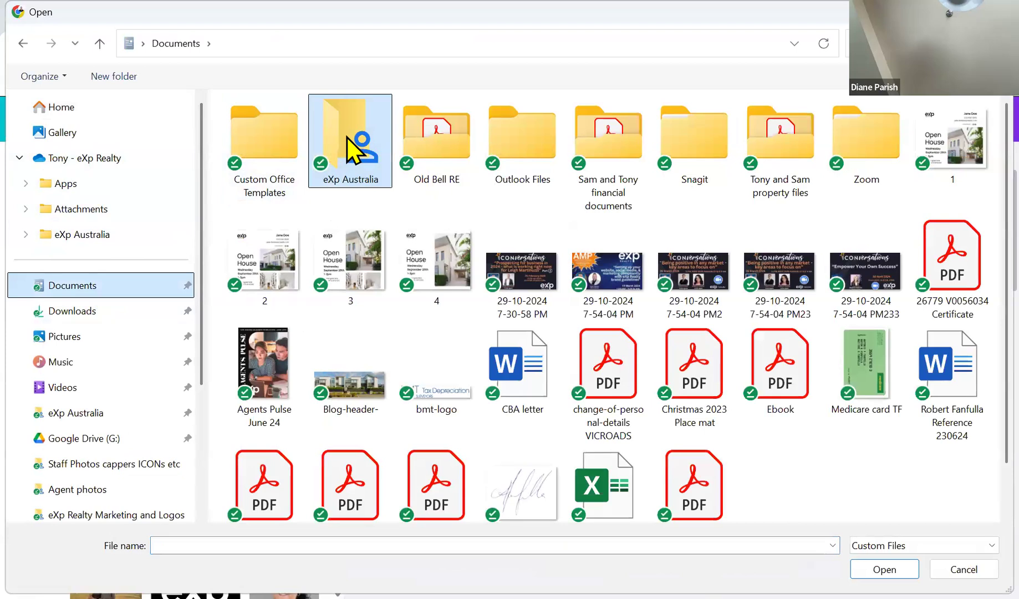
pyautogui.doubleClick(350, 133)
pyautogui.doubleClick(469, 141)
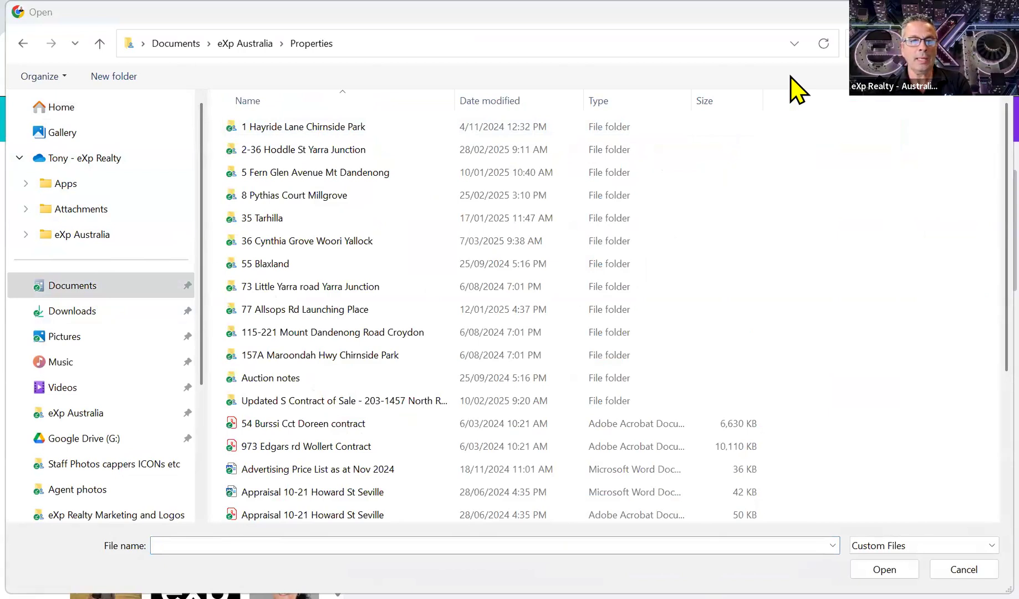
pyautogui.click(279, 241)
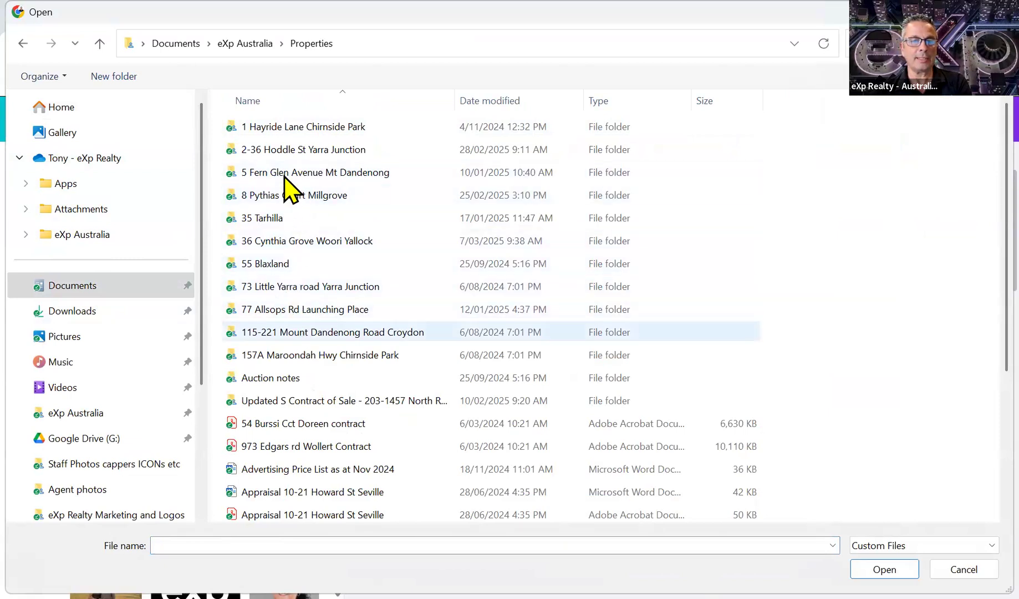
pyautogui.doubleClick(280, 151)
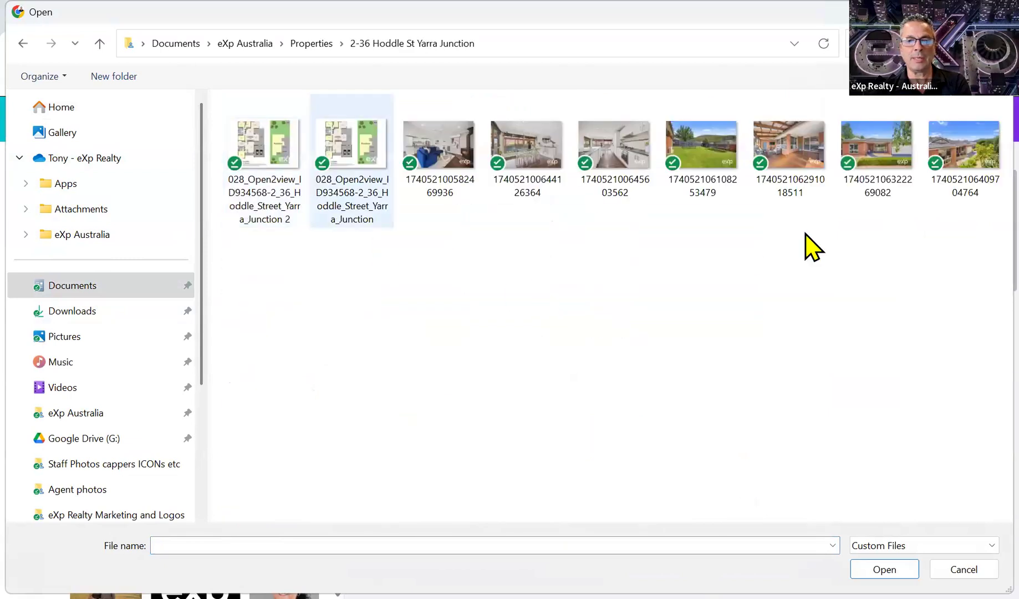
pyautogui.moveTo(982, 215); pyautogui.dragTo(435, 122)
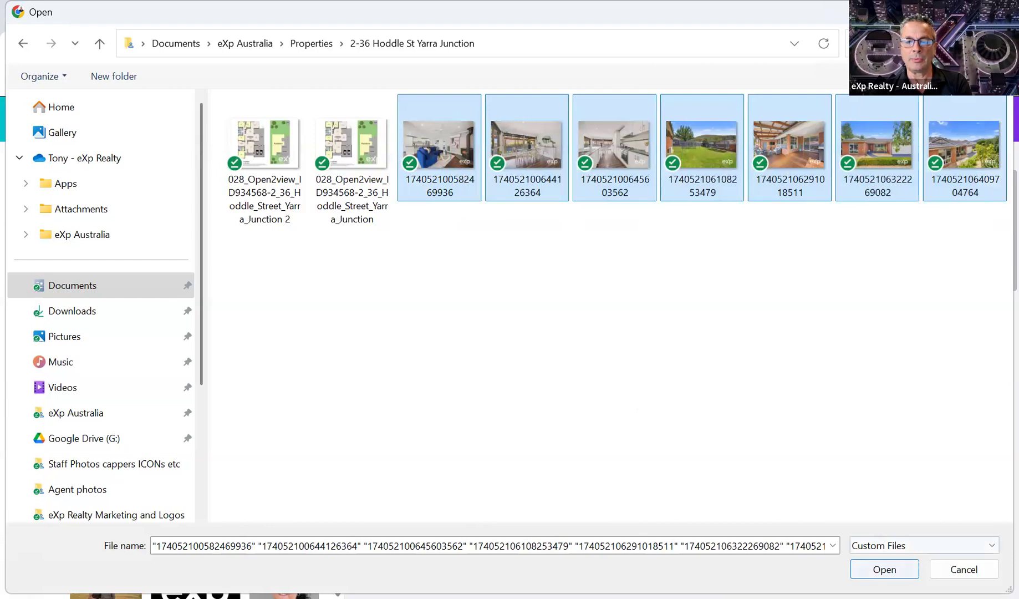
pyautogui.click(884, 568)
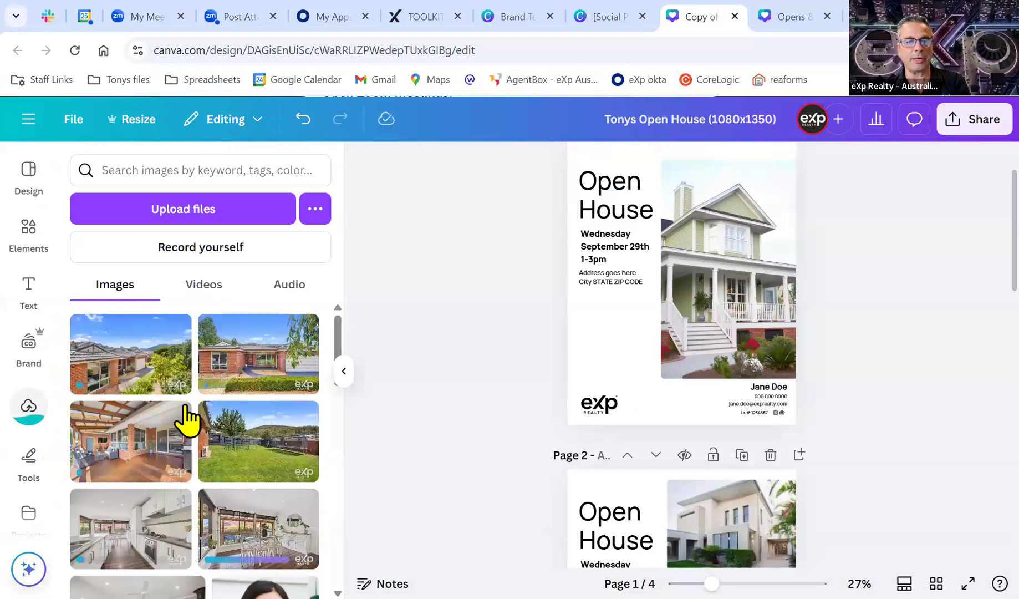
# Upload the TF SF 2 team photo from the TF profile pics and info folder.
pyautogui.click(206, 212)
pyautogui.click(243, 45)
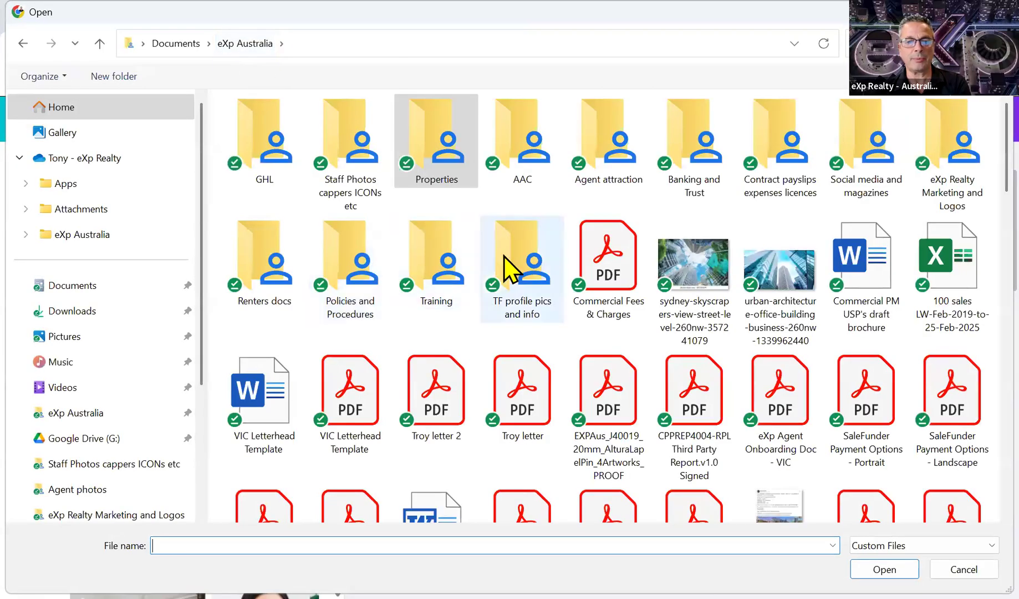
pyautogui.doubleClick(504, 256)
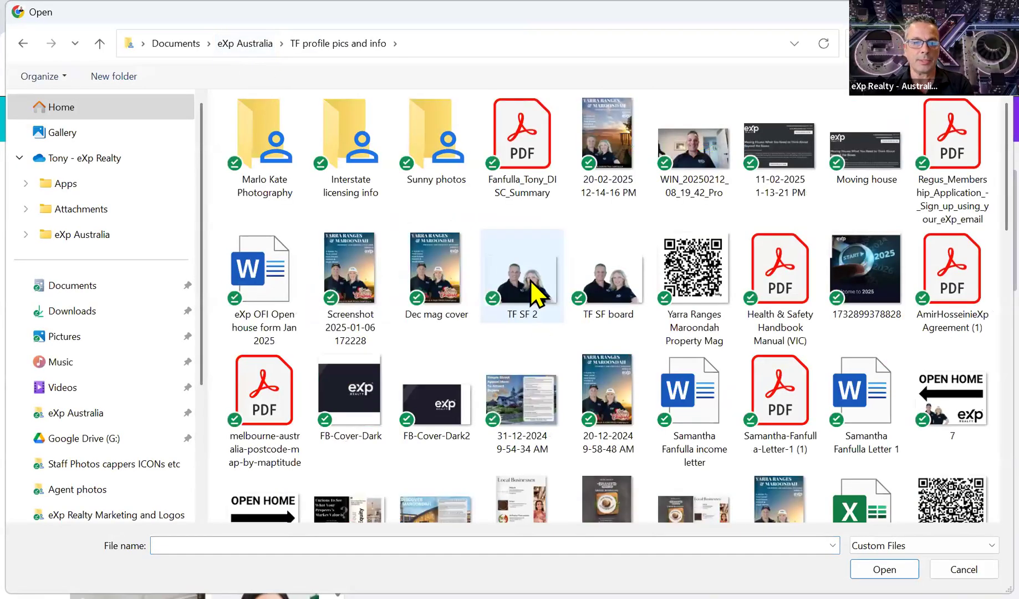
pyautogui.click(532, 289)
pyautogui.doubleClick(530, 281)
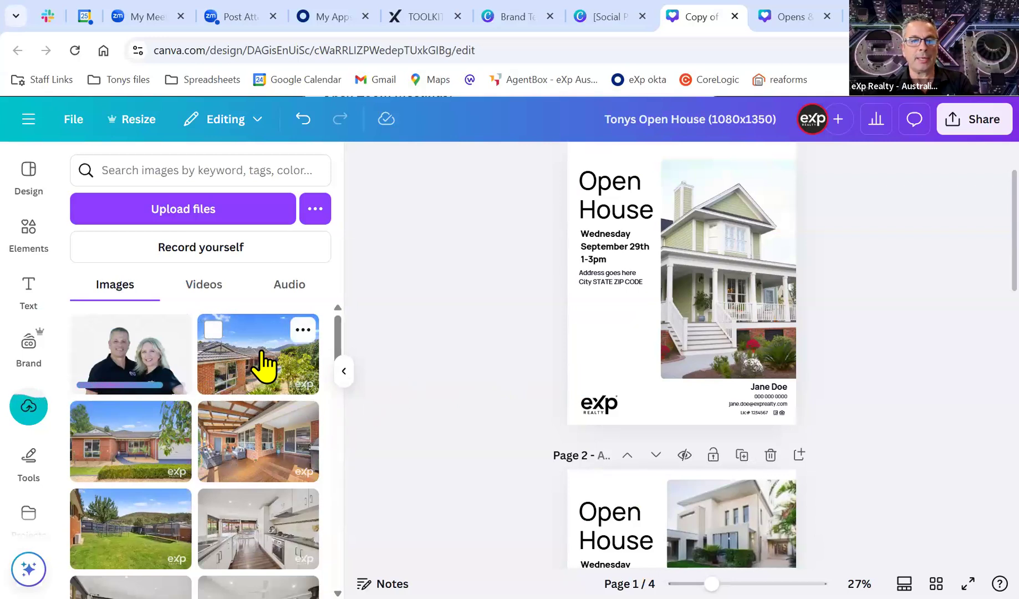
# Drop the brick house photo into page 1's main picture frame.
pyautogui.click(264, 366)
pyautogui.moveTo(732, 277); pyautogui.dragTo(764, 338)
pyautogui.click(905, 346)
pyautogui.scroll(1, 926, 385)
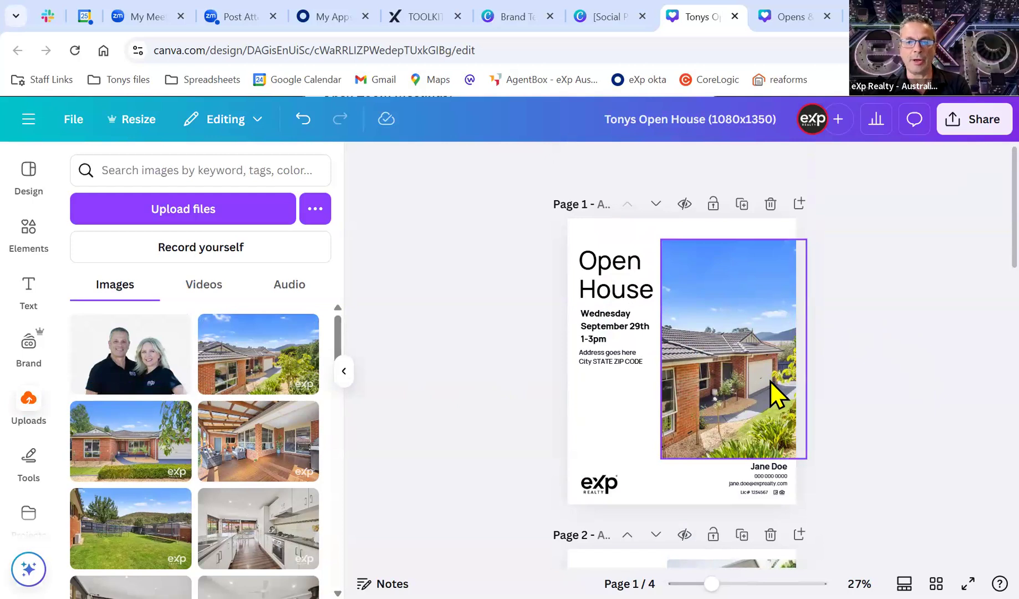
pyautogui.scroll(-1, 931, 383)
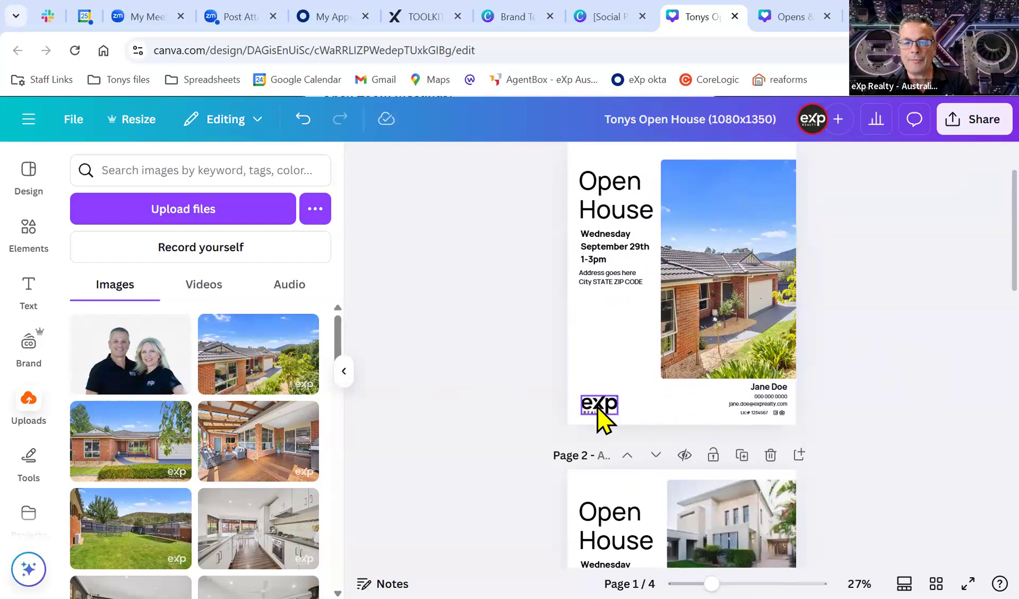
# Add the team photo small in page 1's lower left, above the eXp logo.
pyautogui.click(601, 419)
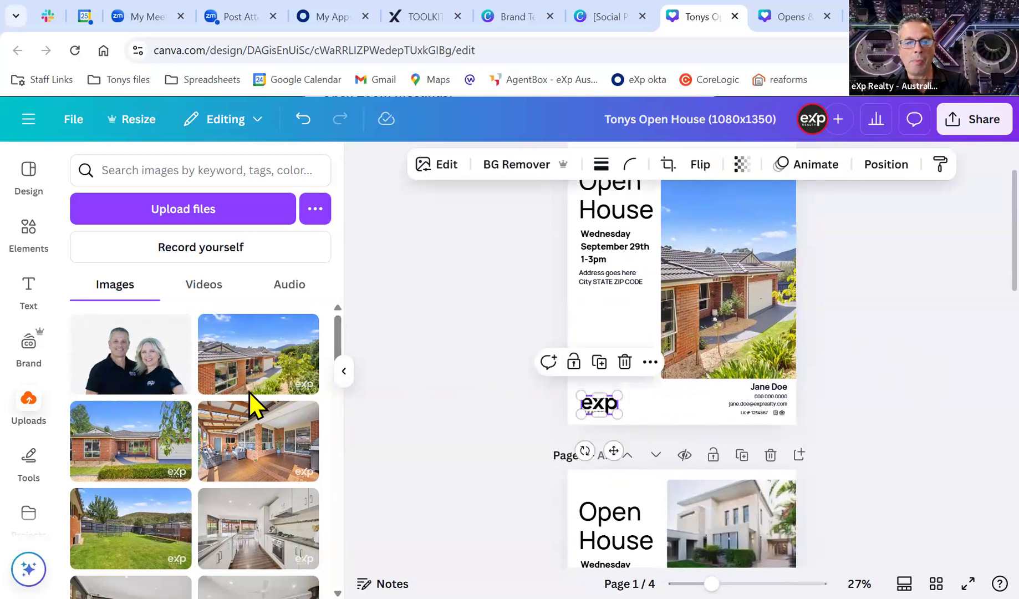
pyautogui.moveTo(175, 437)
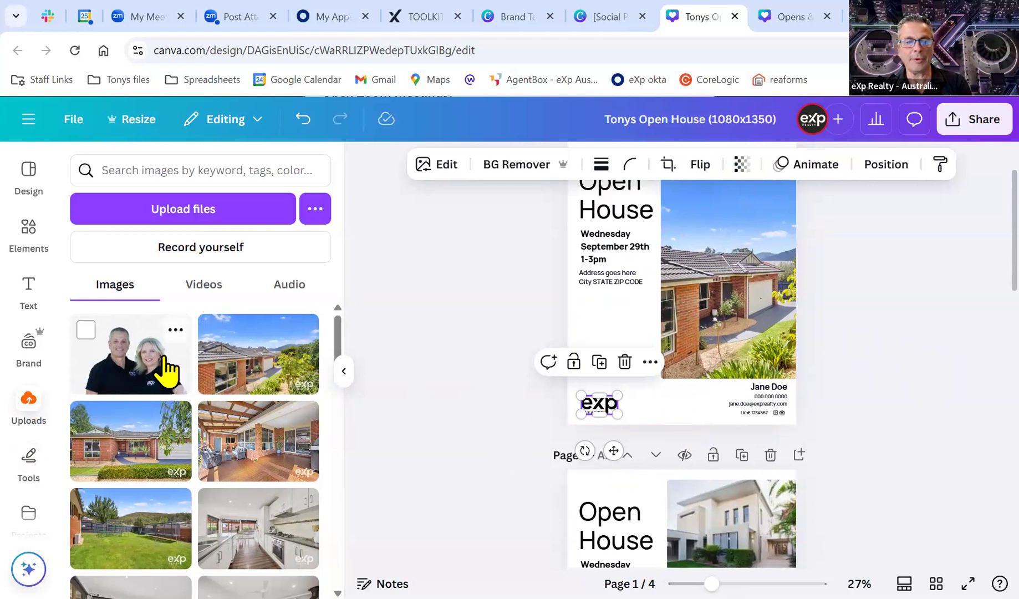
pyautogui.moveTo(573, 363); pyautogui.dragTo(656, 332)
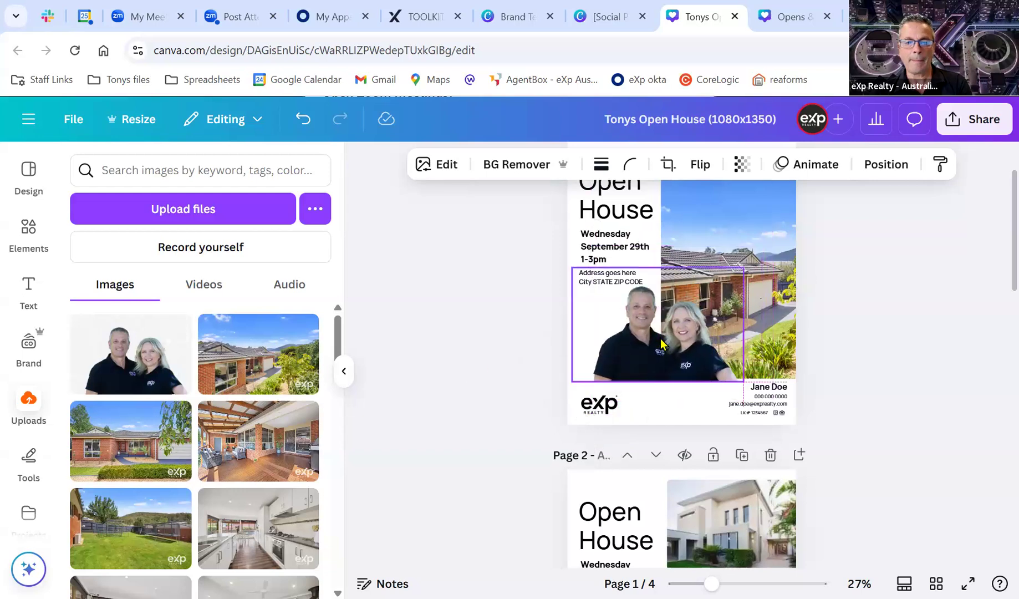
pyautogui.moveTo(707, 281); pyautogui.dragTo(652, 342)
pyautogui.click(837, 305)
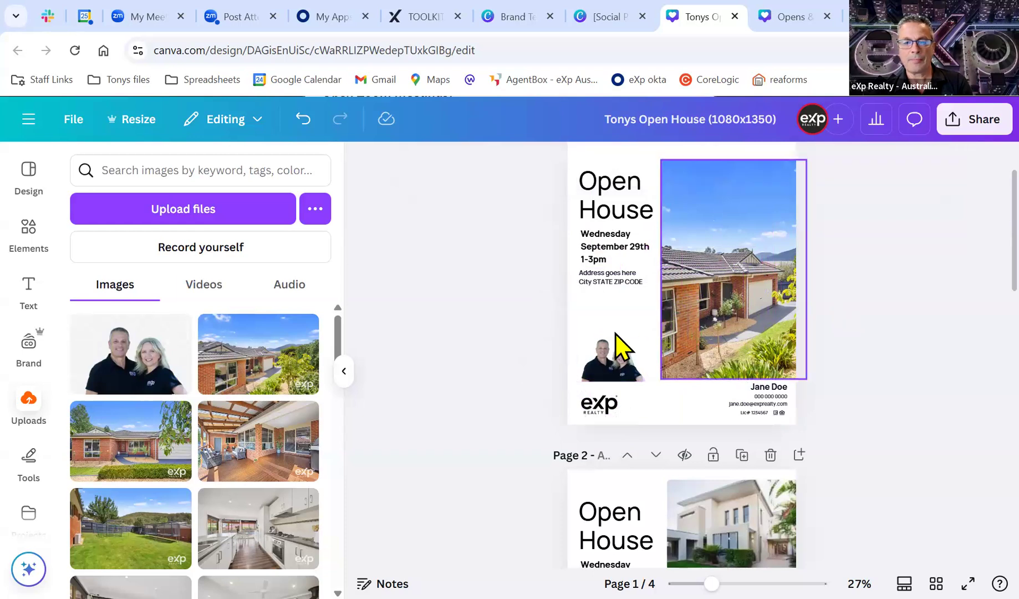
pyautogui.click(619, 362)
pyautogui.moveTo(648, 331); pyautogui.dragTo(652, 327)
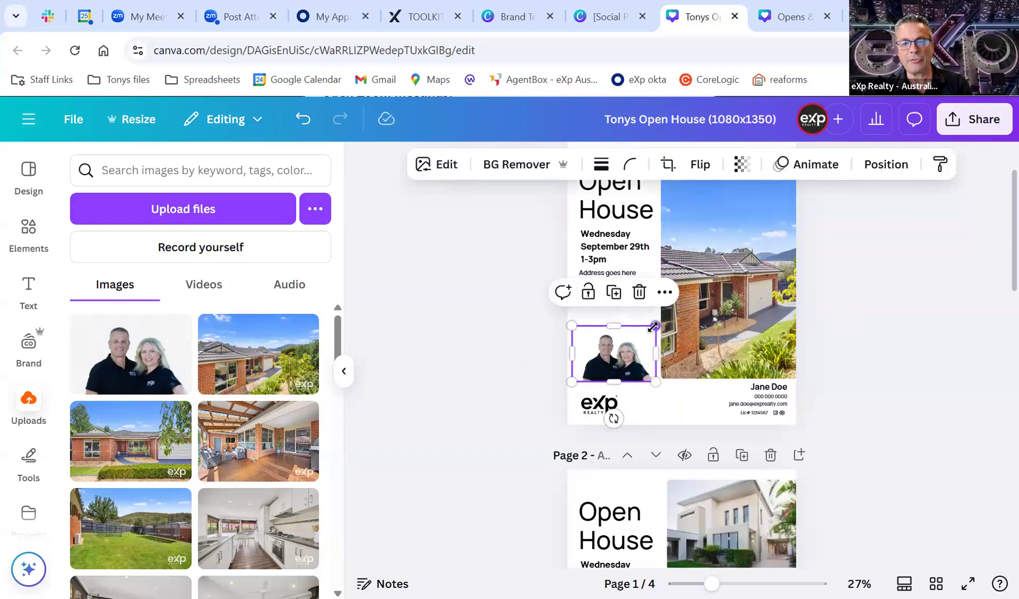
pyautogui.click(898, 307)
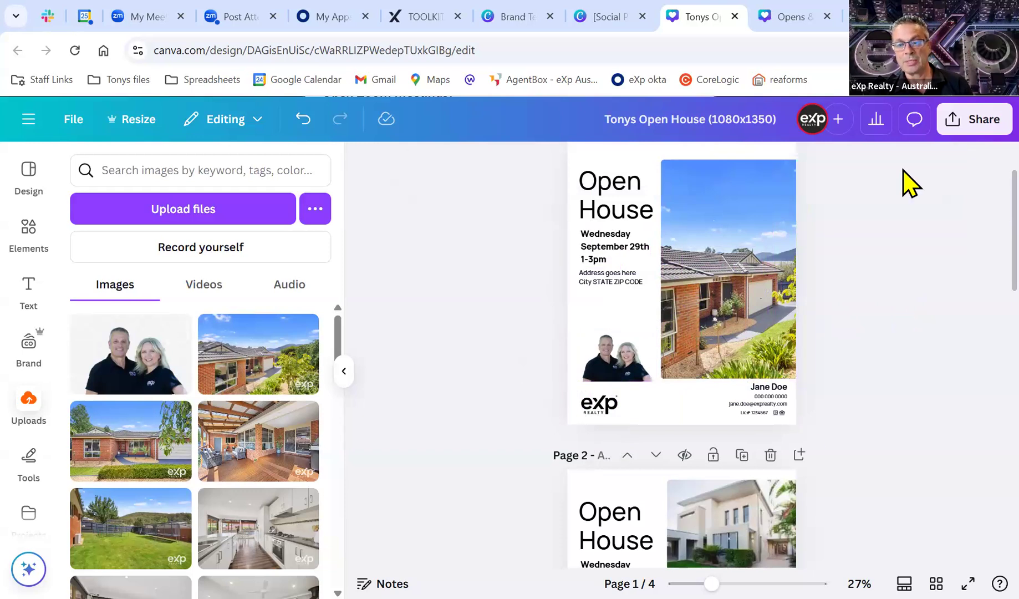
pyautogui.click(616, 360)
pyautogui.moveTo(615, 360)
pyautogui.mouseDown()
pyautogui.moveTo(616, 325)
pyautogui.moveTo(618, 360)
pyautogui.mouseUp()
# Widen the house photo slightly and align the team photo with the page's left edge.
pyautogui.click(662, 269)
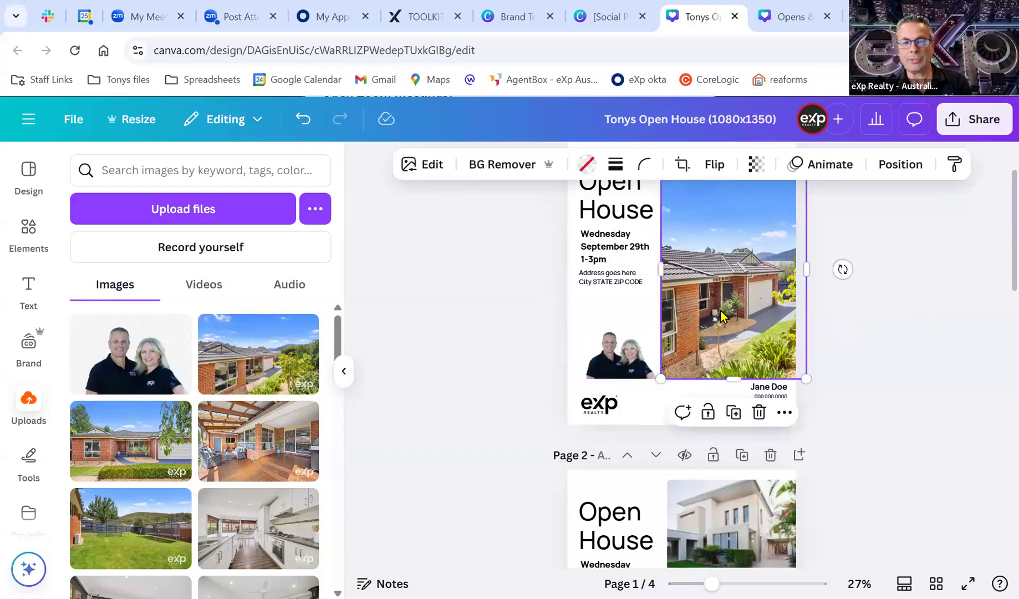
pyautogui.moveTo(661, 269)
pyautogui.mouseDown()
pyautogui.moveTo(618, 269)
pyautogui.moveTo(662, 270)
pyautogui.mouseUp()
pyautogui.click(643, 363)
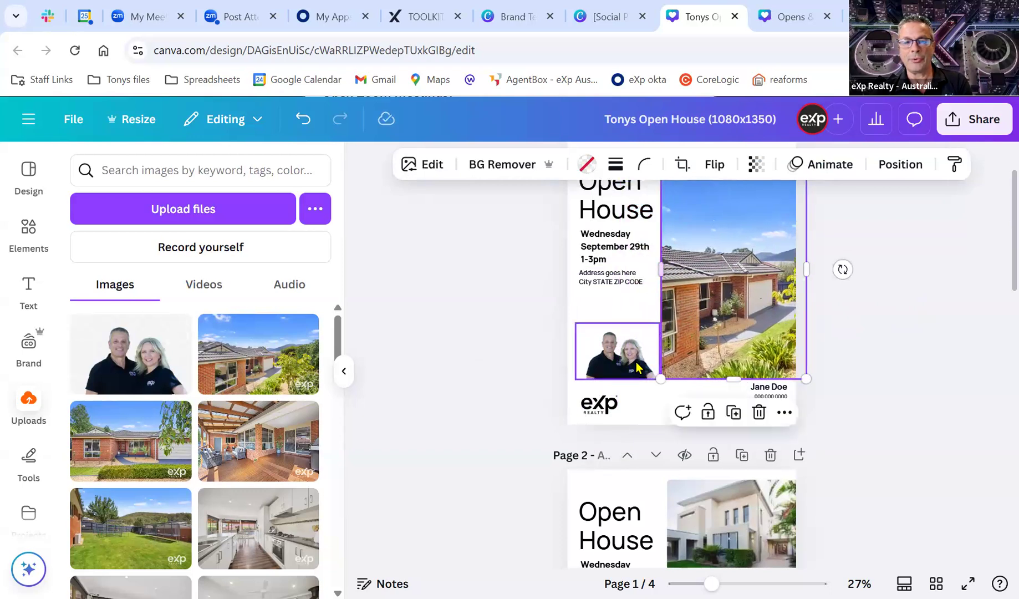
pyautogui.moveTo(643, 363); pyautogui.dragTo(634, 353)
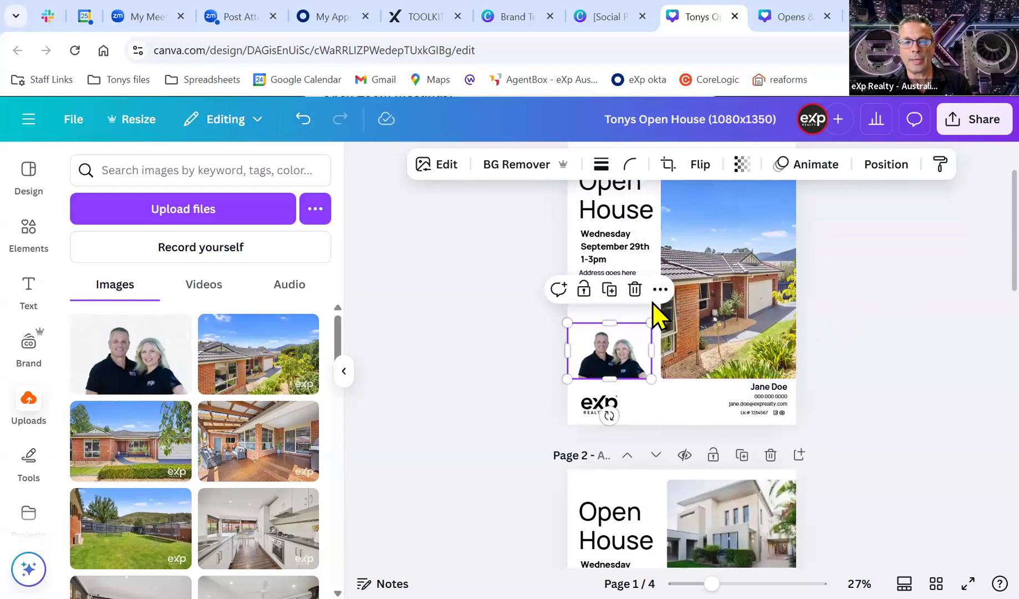
# Overwrite the placeholder name in page 1's contact details with the agent's full name.
pyautogui.click(765, 397)
pyautogui.click(772, 386)
pyautogui.click(772, 386)
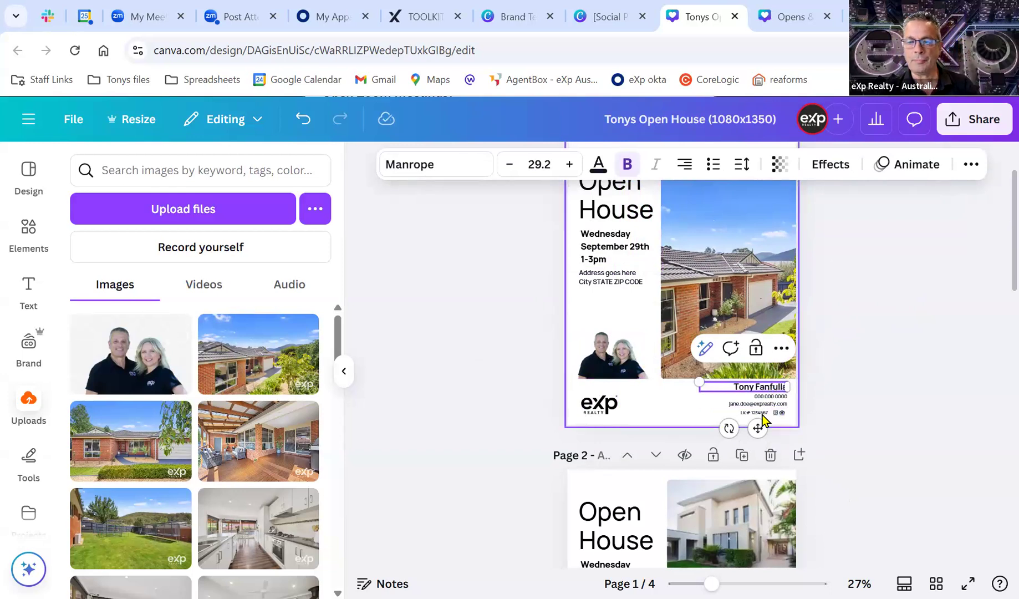
pyautogui.click(860, 506)
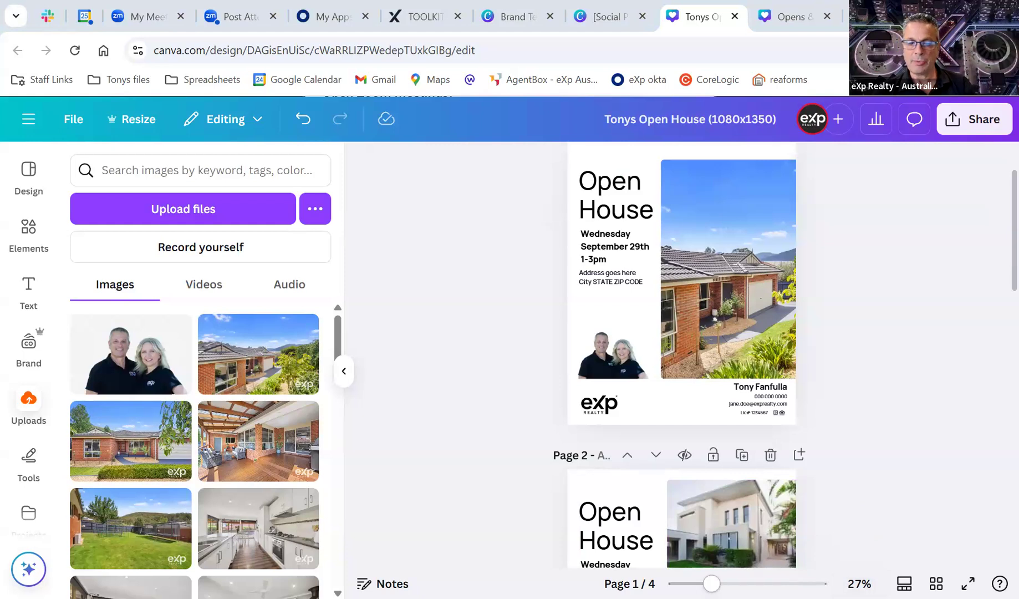
# Delete the Lic# line and its small icons from page 1's contact block.
pyautogui.keyDown('ctrl'); pyautogui.scroll(5, 885, 537); pyautogui.keyUp('ctrl')
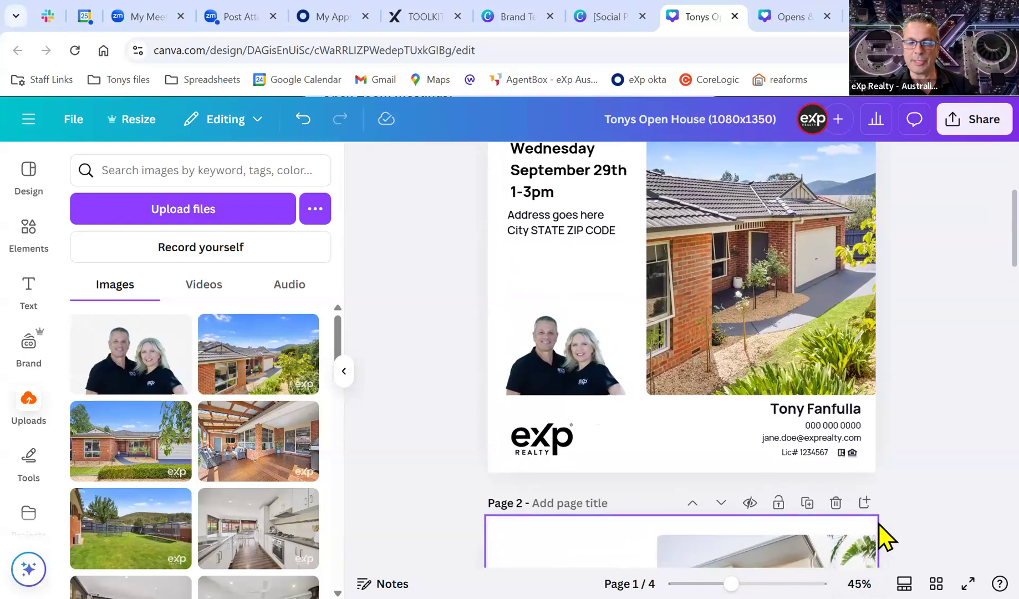
pyautogui.scroll(3, 898, 537)
pyautogui.scroll(-2, 913, 529)
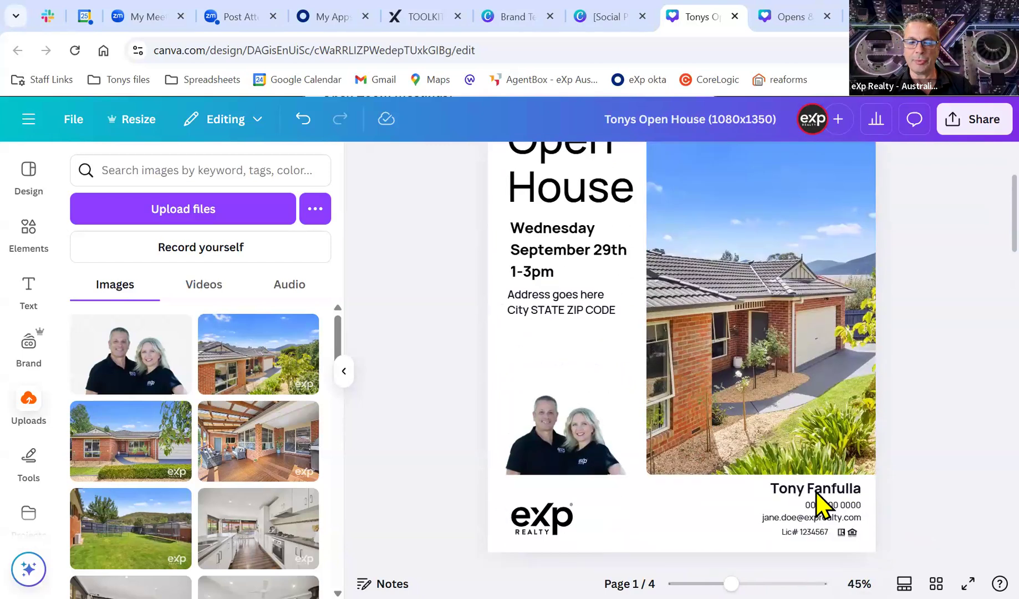
pyautogui.click(825, 534)
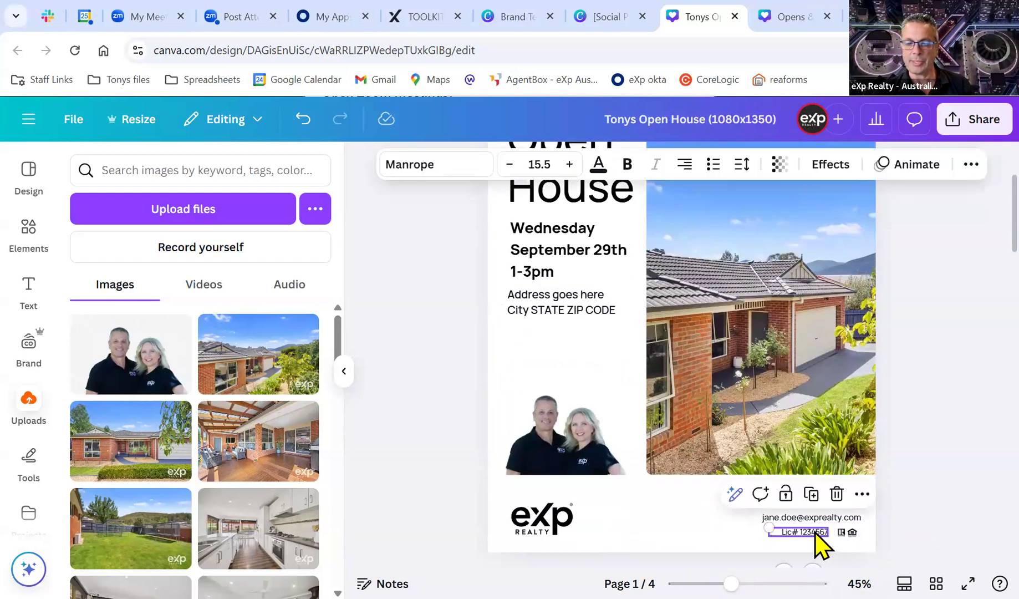
pyautogui.press('Delete')
pyautogui.click(839, 533)
pyautogui.press('Delete')
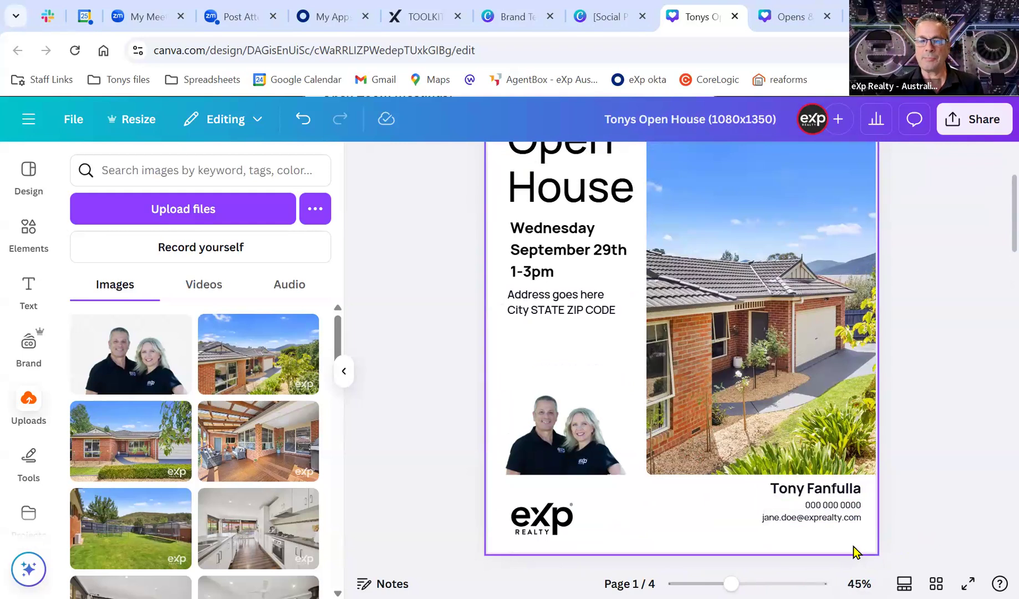
pyautogui.scroll(3, 859, 539)
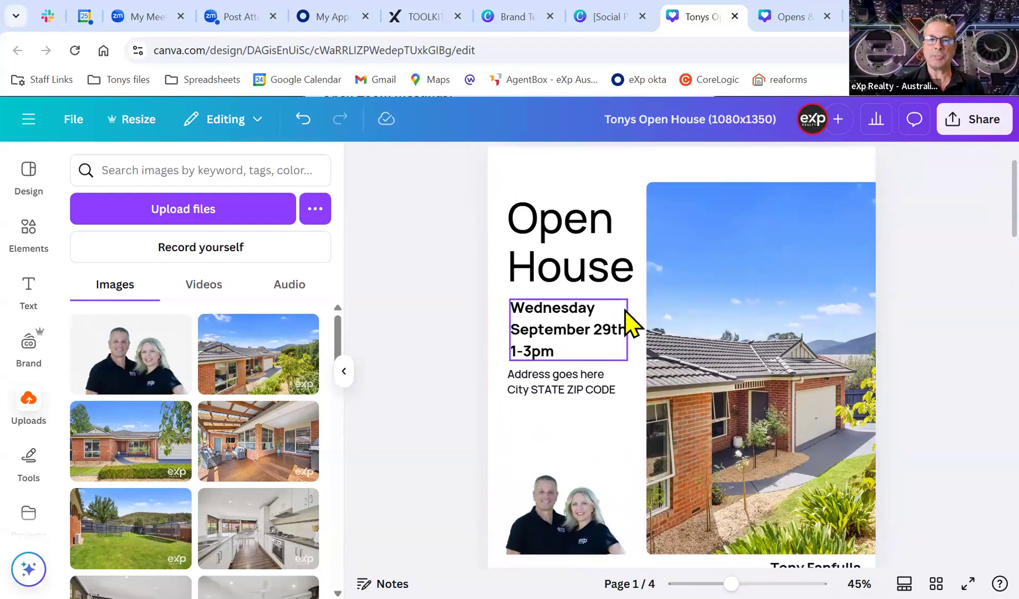
pyautogui.scroll(3, 625, 311)
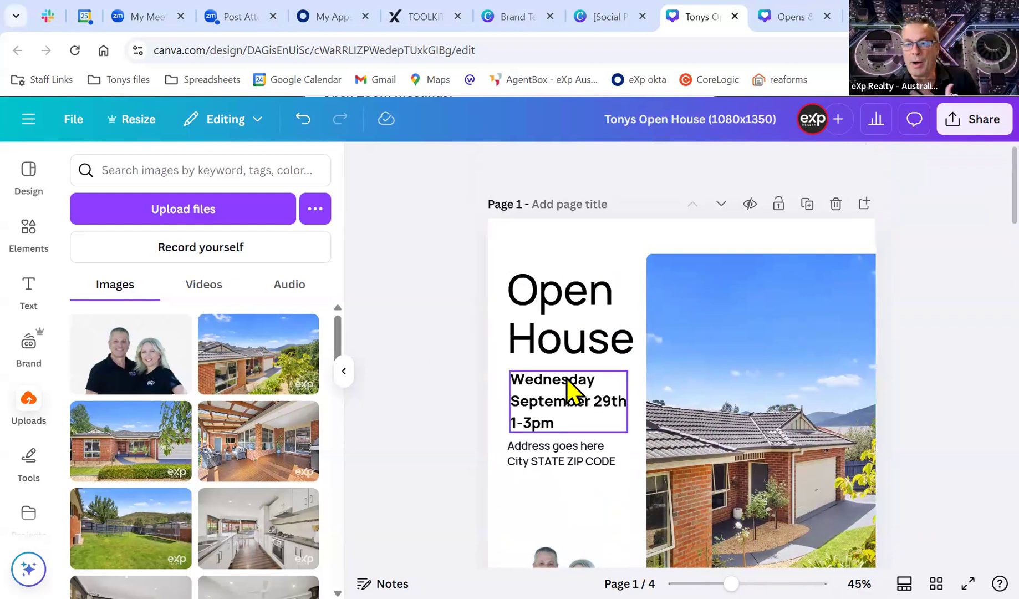
pyautogui.scroll(-6, 572, 393)
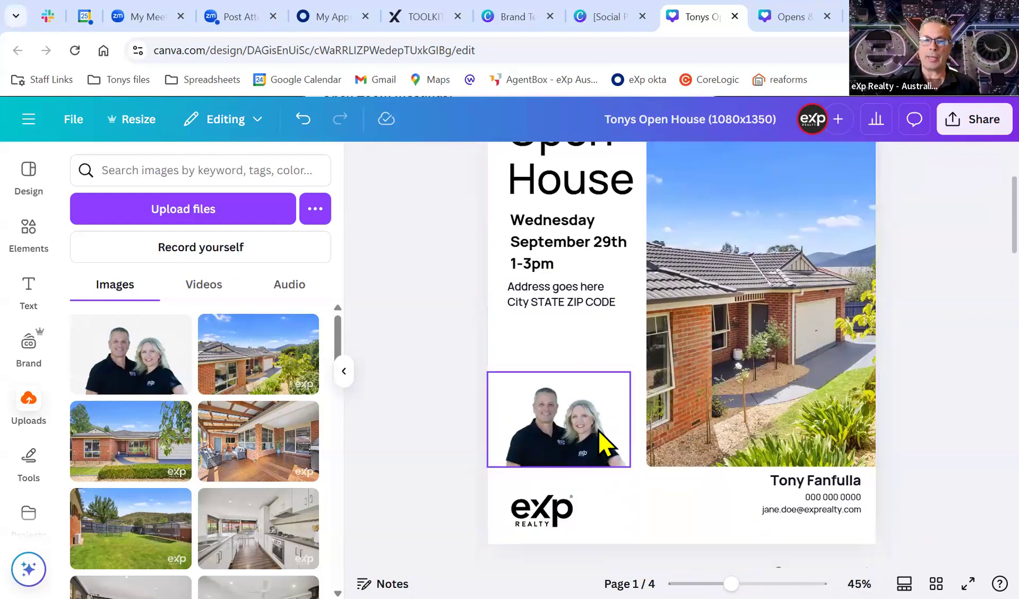
pyautogui.scroll(3, 625, 424)
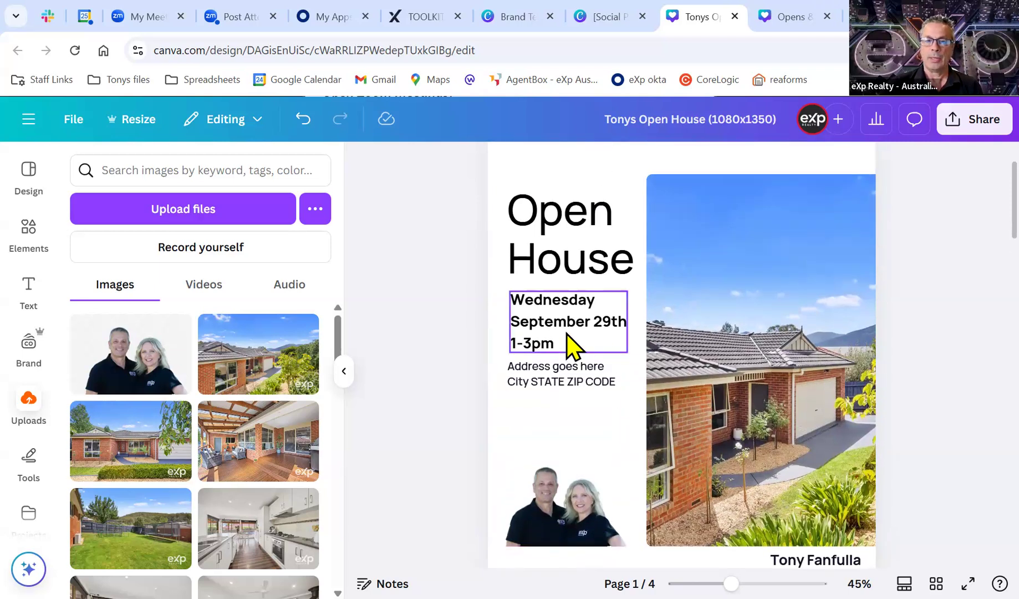
# Try adding a separate suburb text box under the address, then undo it.
pyautogui.click(566, 332)
pyautogui.click(560, 299)
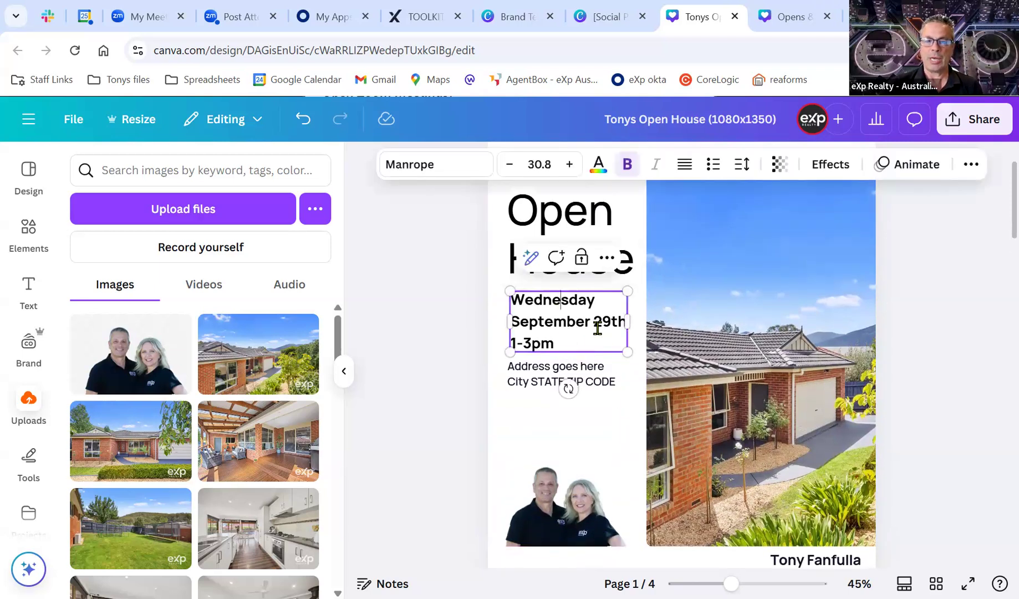
pyautogui.click(597, 371)
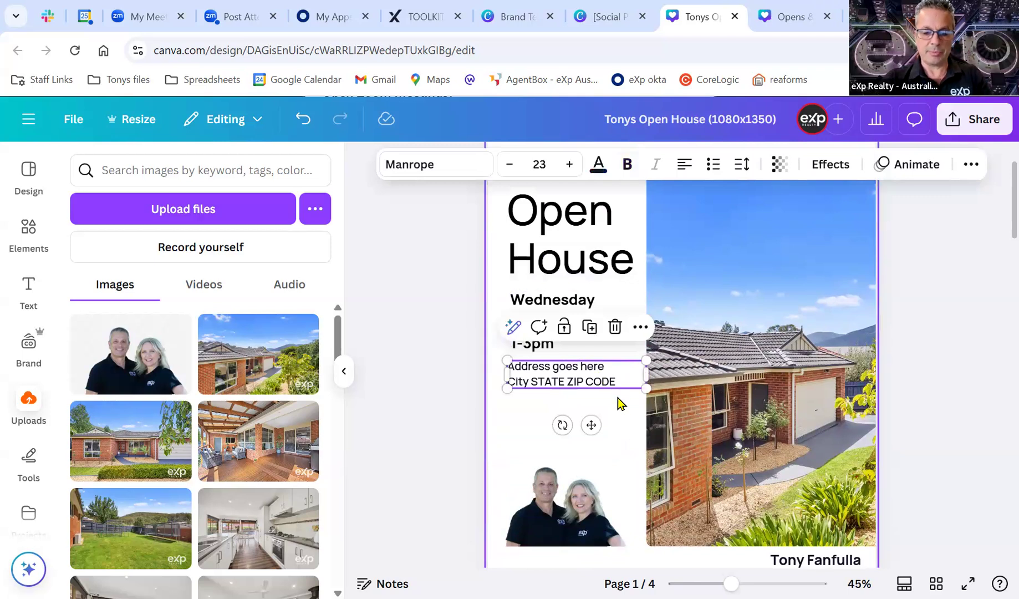
pyautogui.click(618, 398)
pyautogui.write('t')
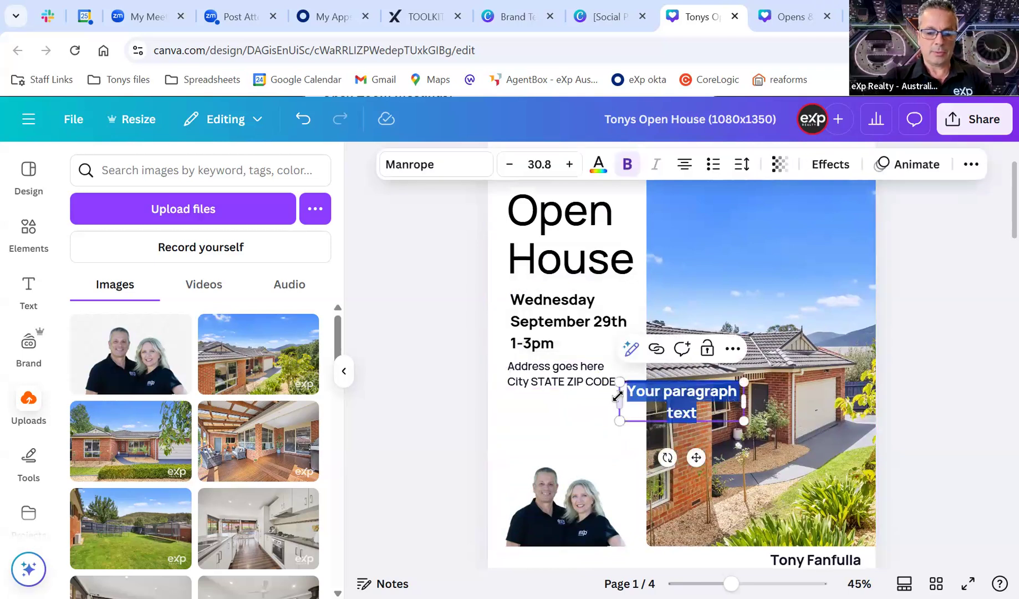
pyautogui.write('Yarra Junction')
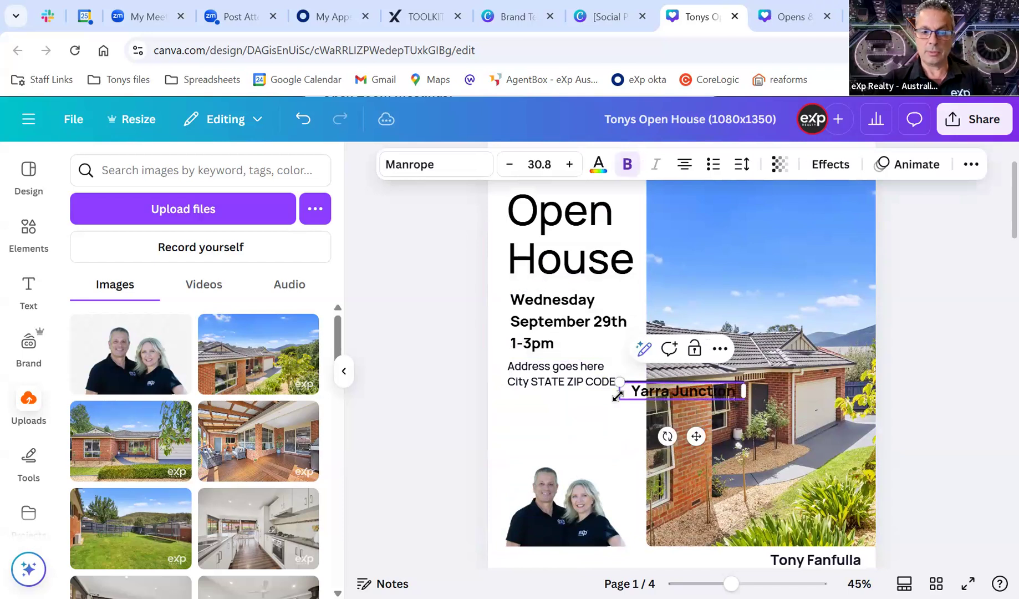
pyautogui.click(586, 405)
pyautogui.moveTo(641, 393); pyautogui.dragTo(553, 404)
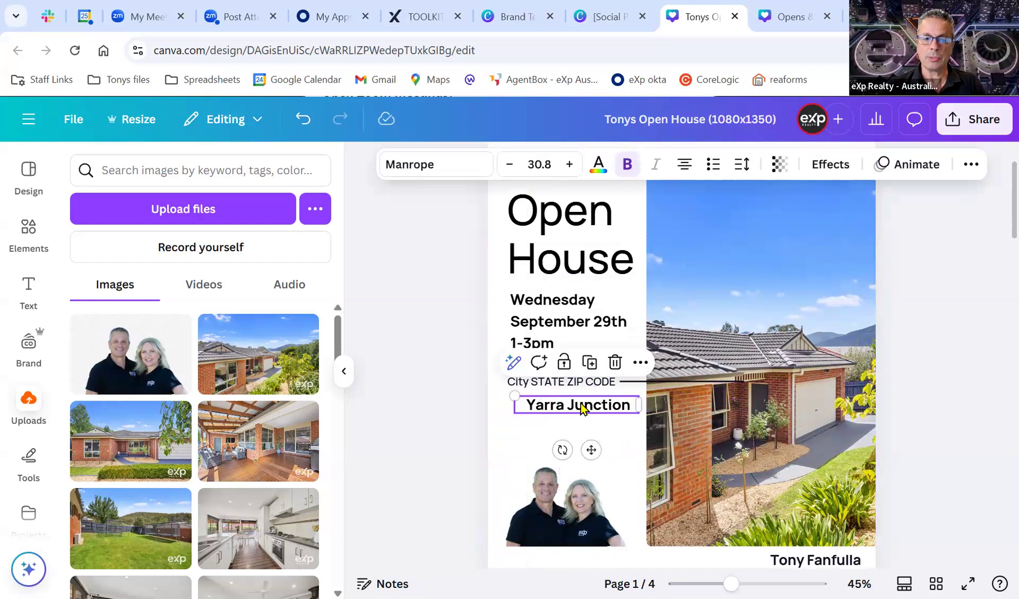
pyautogui.hotkey('ctrl', 'z')
pyautogui.click(611, 411)
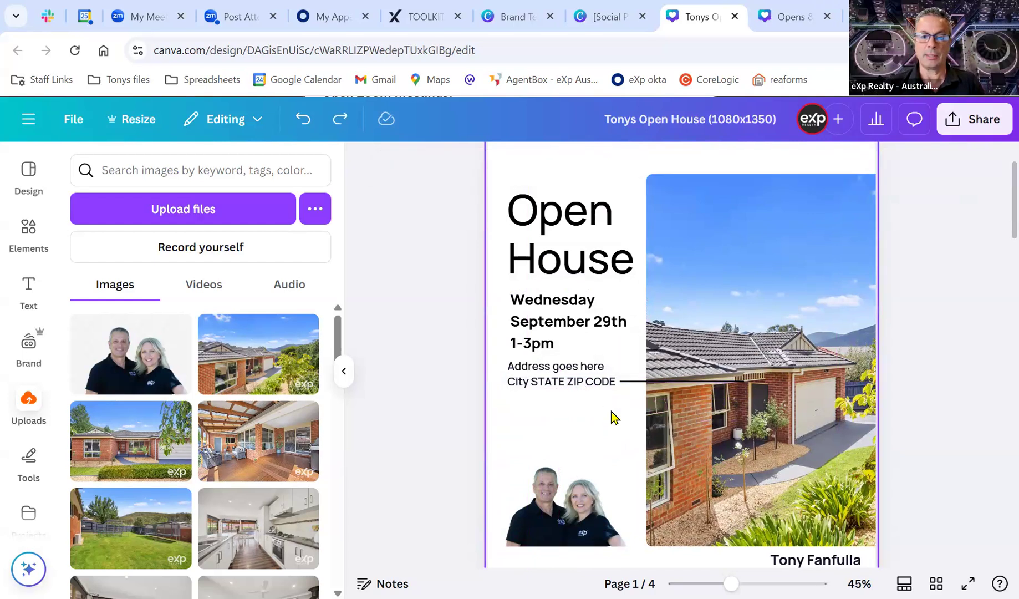
# Replace the placeholder address with the property's street and suburb on two lines, then add the deck photo.
pyautogui.click(546, 379)
pyautogui.tripleClick(547, 379)
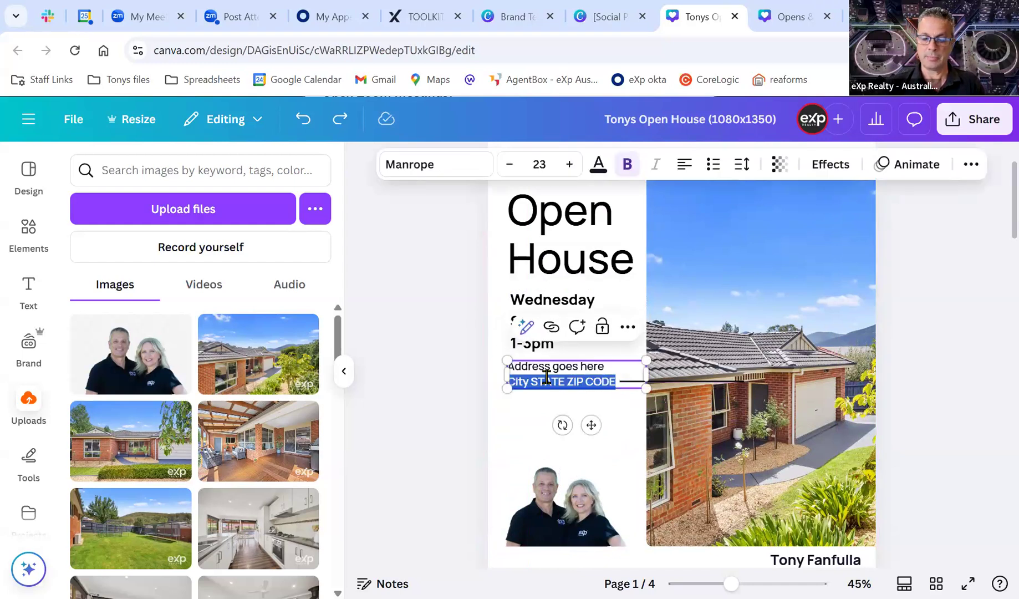
pyautogui.press('BackSpace')
pyautogui.press('BackSpace')
pyautogui.press('BackSpace')
pyautogui.press('BackSpace')
pyautogui.press('BackSpace')
pyautogui.press('BackSpace')
pyautogui.press('BackSpace')
pyautogui.press('BackSpace')
pyautogui.press('BackSpace')
pyautogui.press('BackSpace')
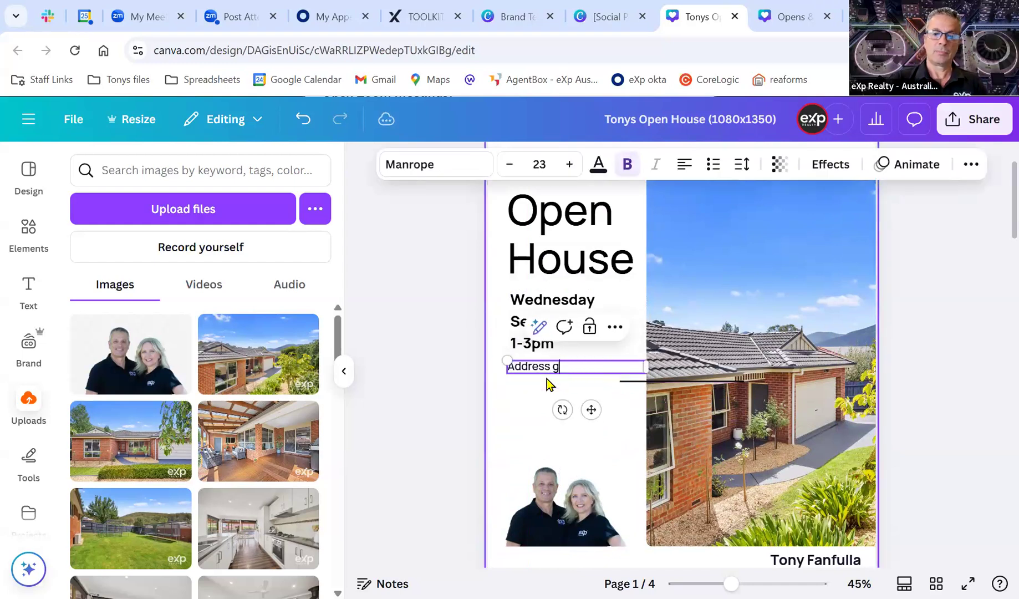
pyautogui.press('BackSpace')
pyautogui.press('BackSpace')
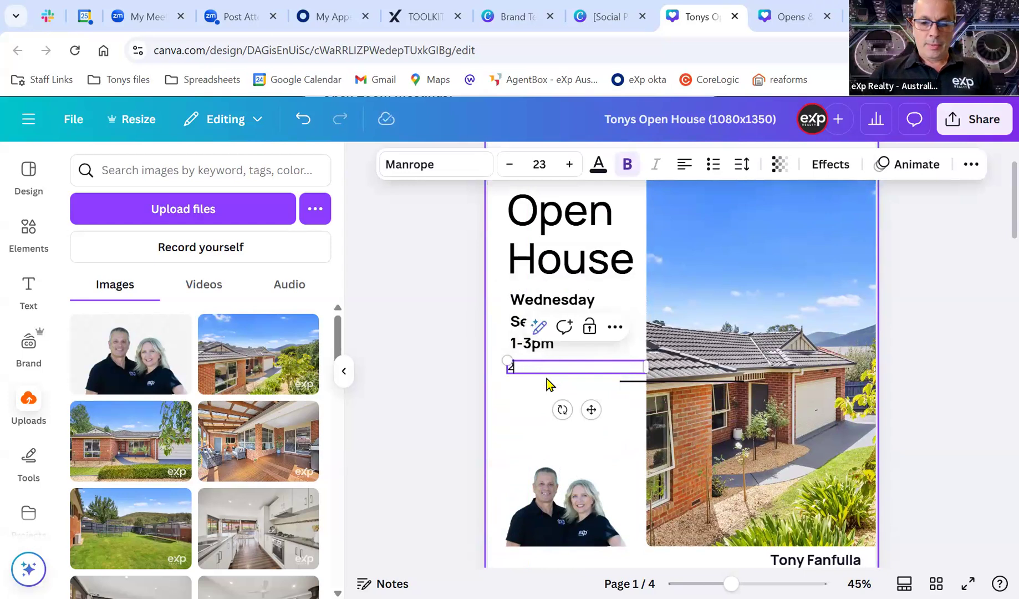
pyautogui.press('Return')
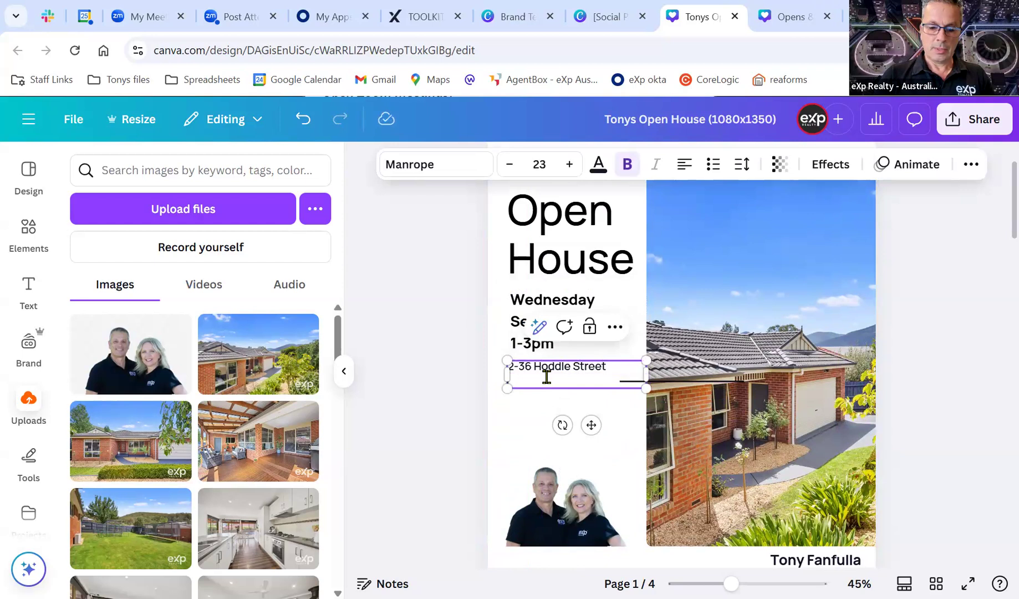
pyautogui.write('Yarra JUnction')
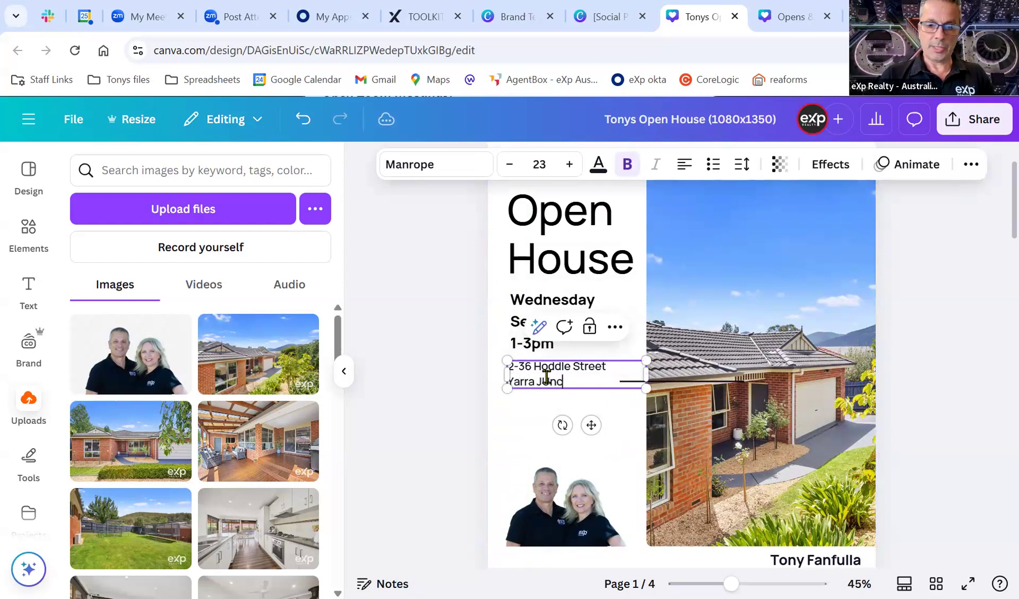
pyautogui.click(428, 398)
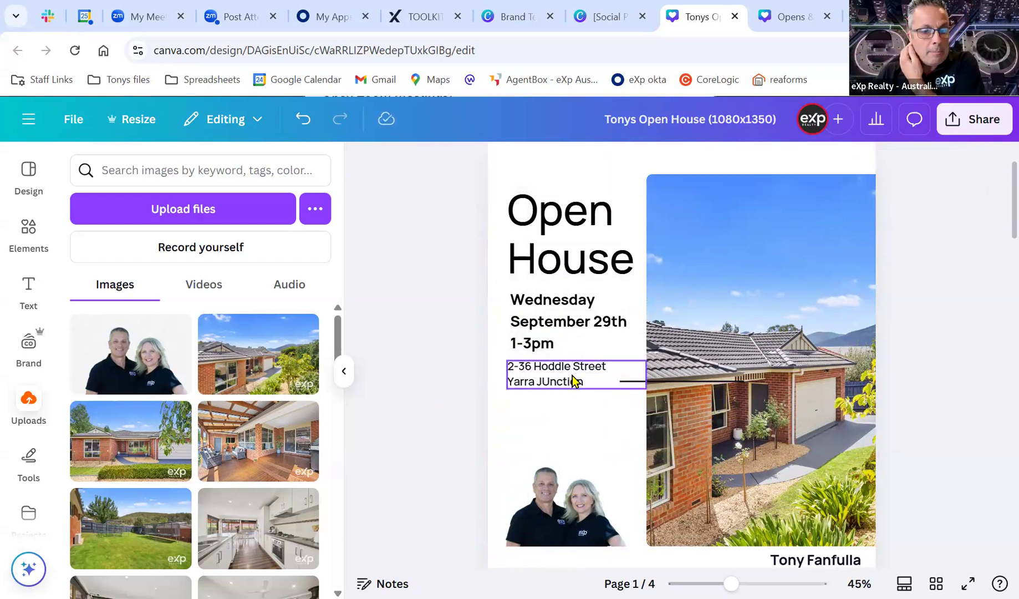
pyautogui.click(267, 450)
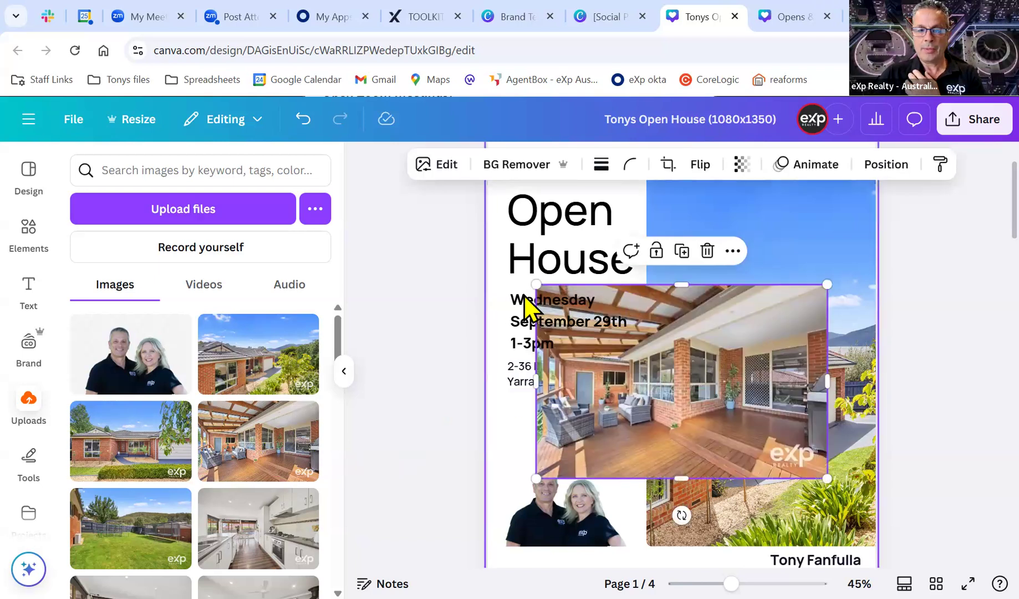
# Shrink the deck photo, place it under the address, undo an accidental frame swap, and nudge the agents' photo down.
pyautogui.moveTo(535, 280); pyautogui.dragTo(705, 382)
pyautogui.moveTo(770, 460); pyautogui.dragTo(583, 457)
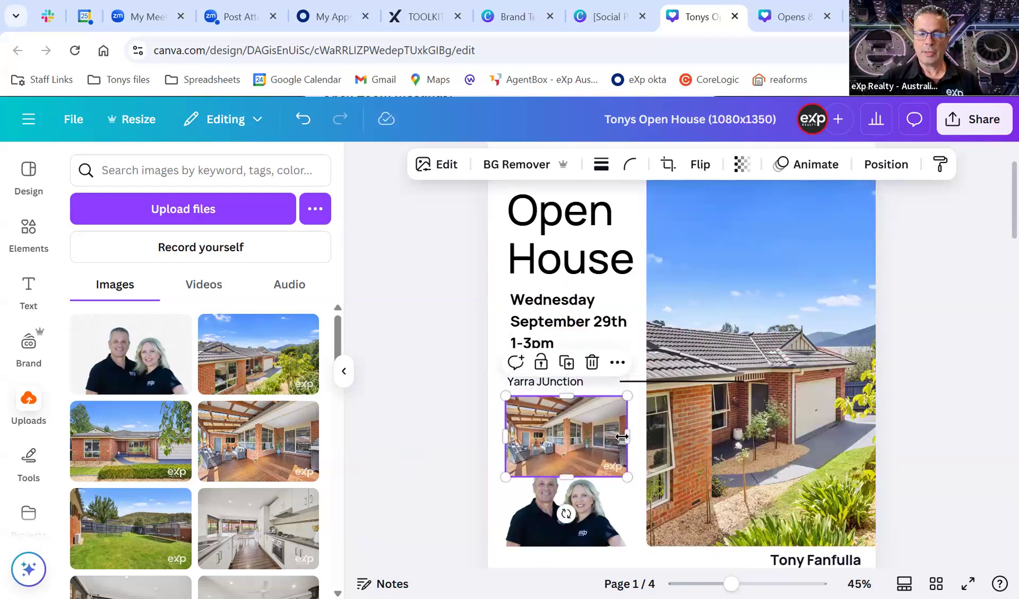
pyautogui.moveTo(592, 443); pyautogui.dragTo(724, 424)
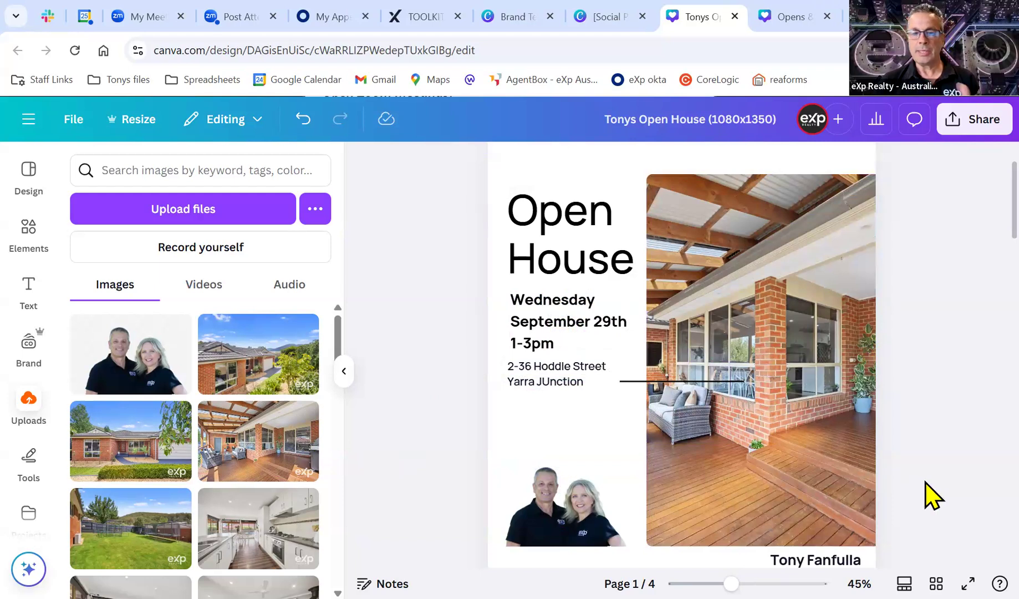
pyautogui.hotkey('ctrl', 'z')
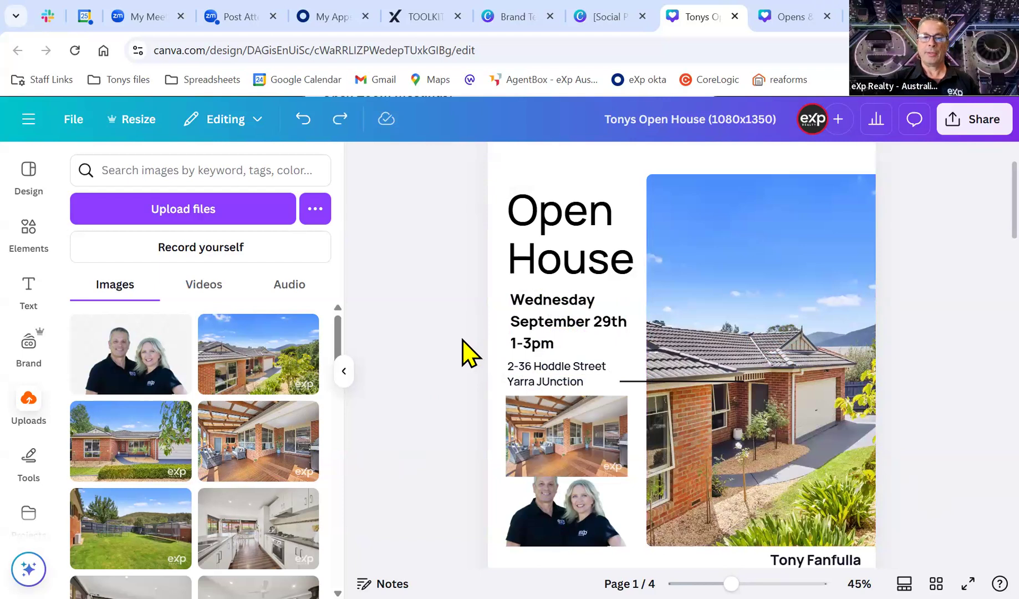
pyautogui.moveTo(552, 505); pyautogui.dragTo(566, 526)
# Delete template pages 4, 3 and 2, leaving only the customised page 1.
pyautogui.click(920, 408)
pyautogui.scroll(2, 920, 408)
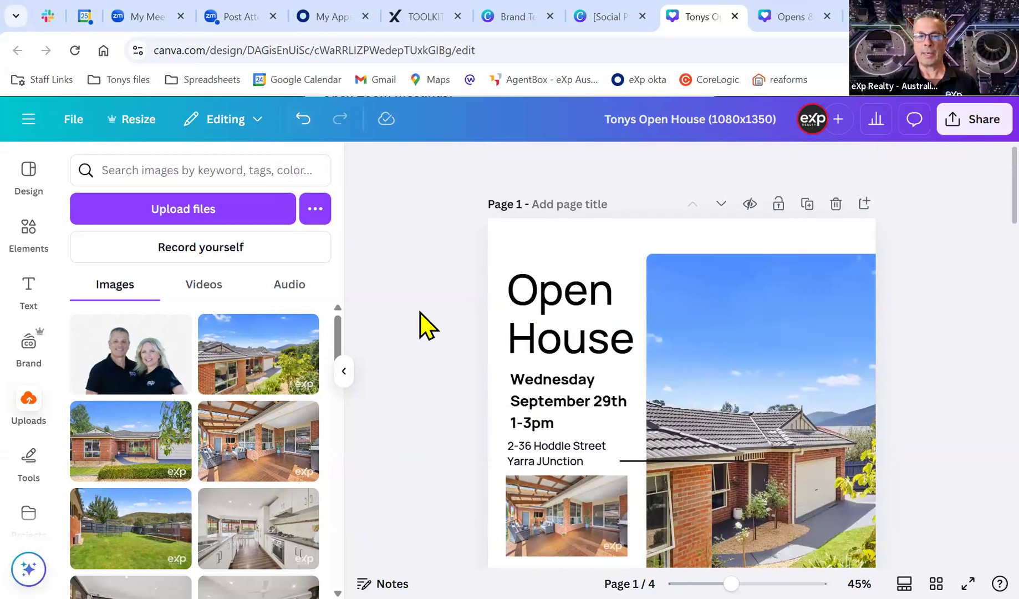
pyautogui.scroll(-2, 435, 316)
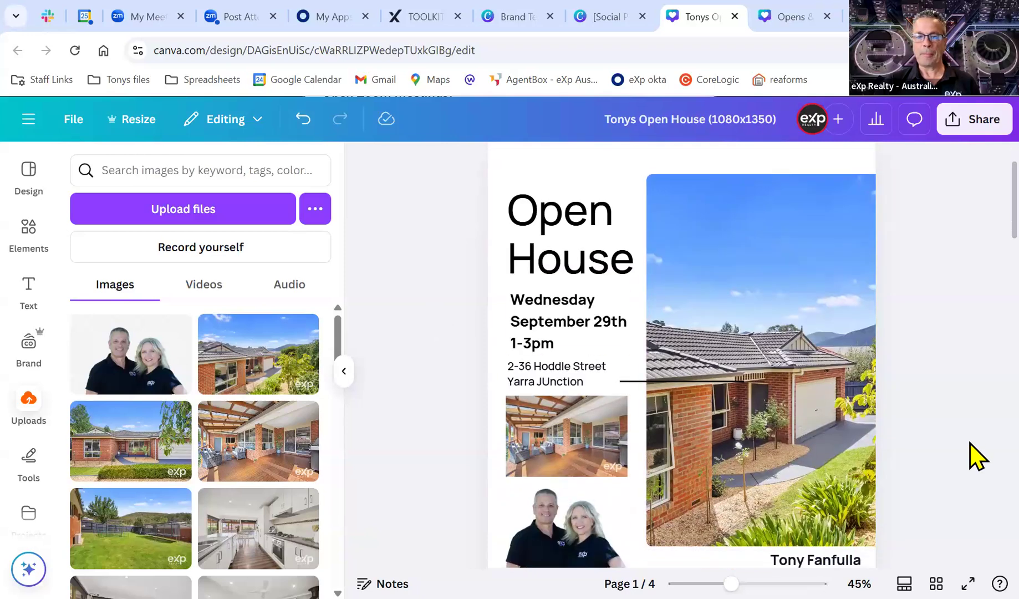
pyautogui.scroll(2, 968, 456)
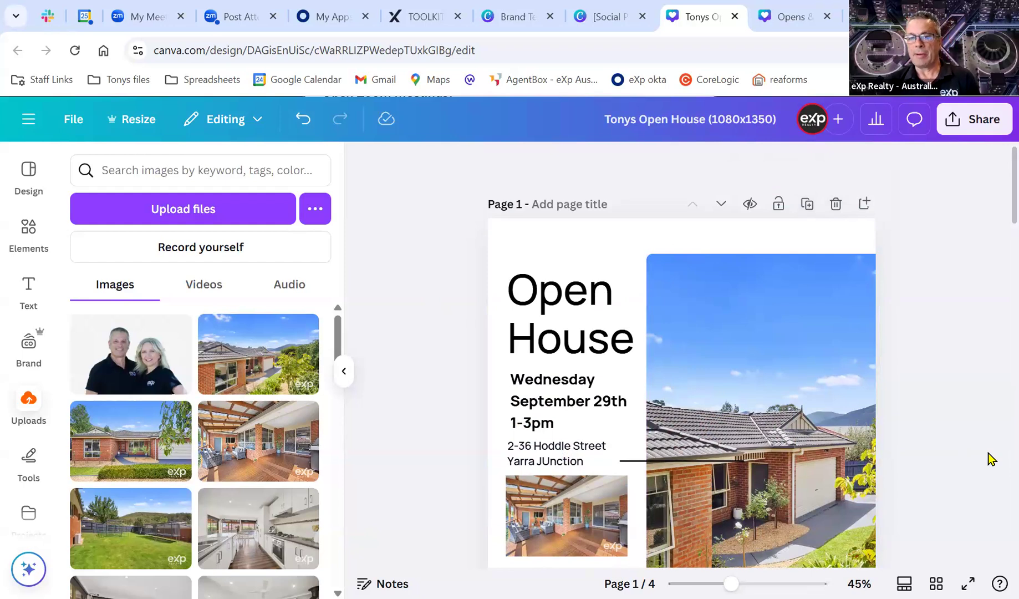
pyautogui.scroll(-9, 991, 459)
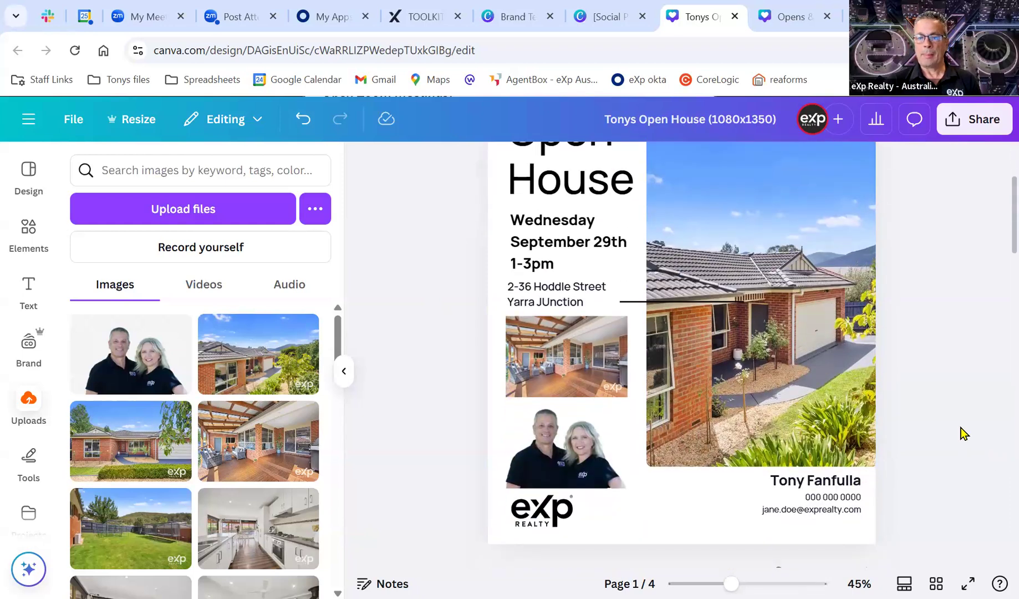
pyautogui.scroll(-12, 957, 431)
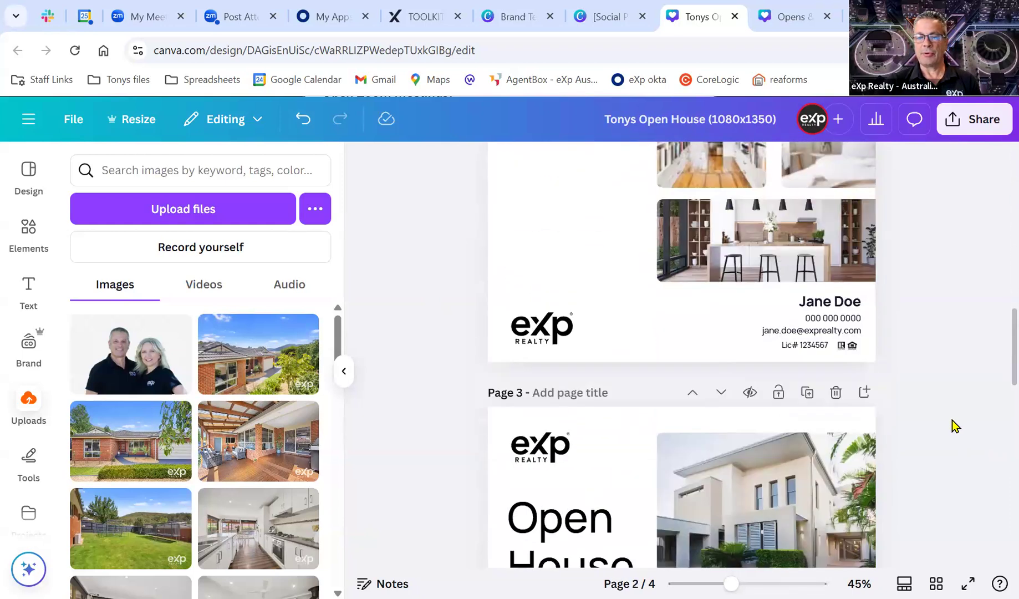
pyautogui.scroll(-9, 953, 425)
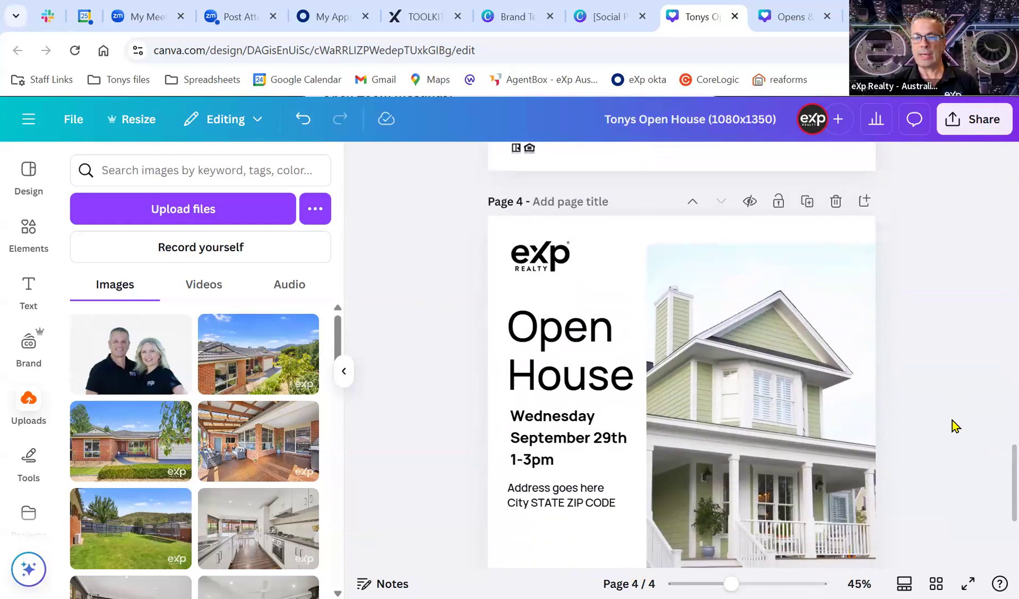
pyautogui.scroll(4, 953, 426)
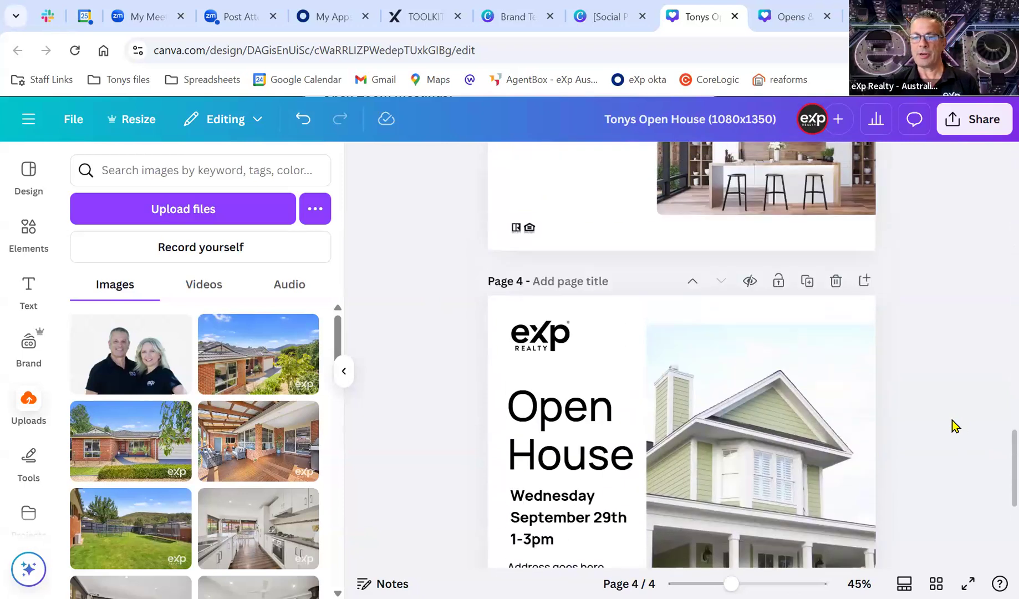
pyautogui.click(837, 281)
pyautogui.scroll(5, 957, 366)
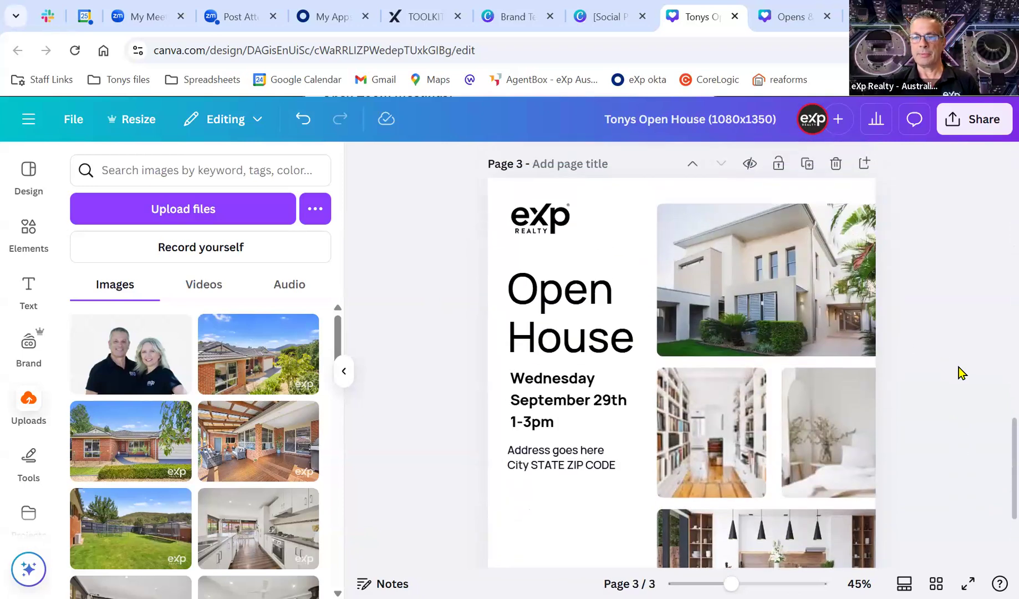
pyautogui.click(835, 244)
pyautogui.scroll(5, 951, 357)
pyautogui.click(836, 244)
pyautogui.scroll(2, 970, 416)
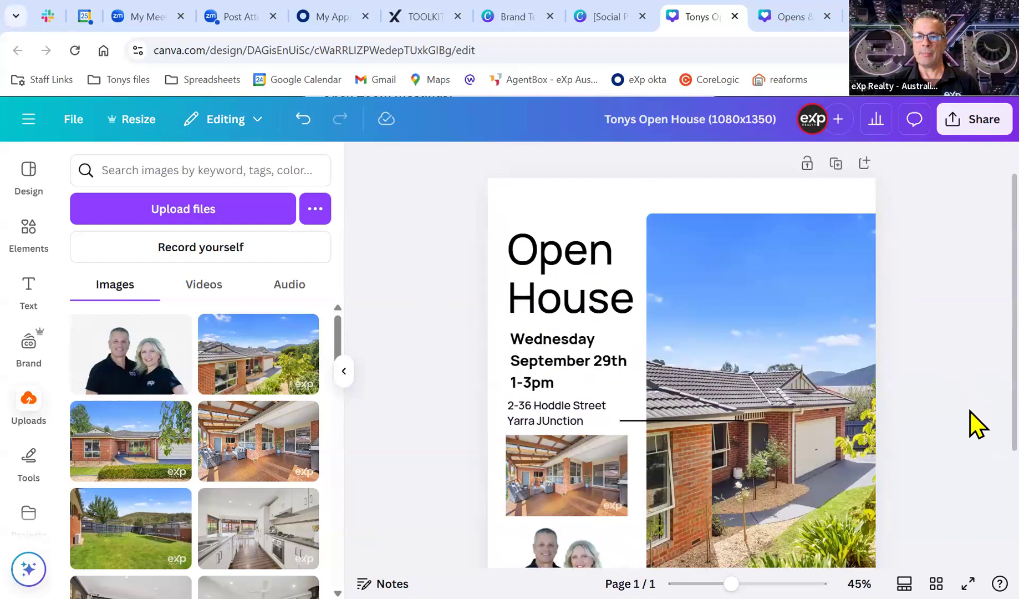
pyautogui.scroll(-1, 969, 406)
pyautogui.scroll(1, 951, 344)
pyautogui.click(836, 177)
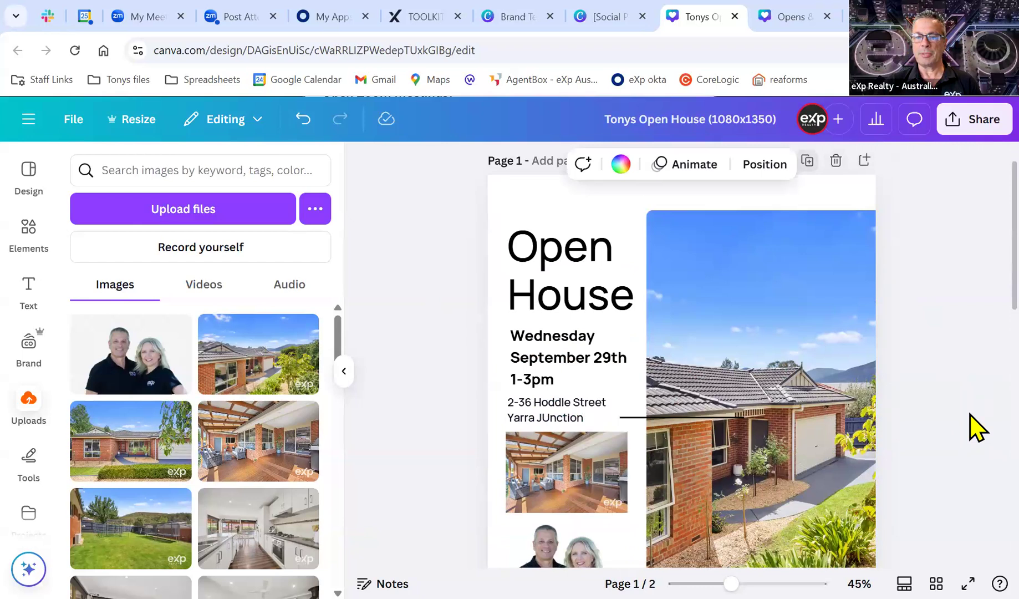
pyautogui.scroll(2, 952, 416)
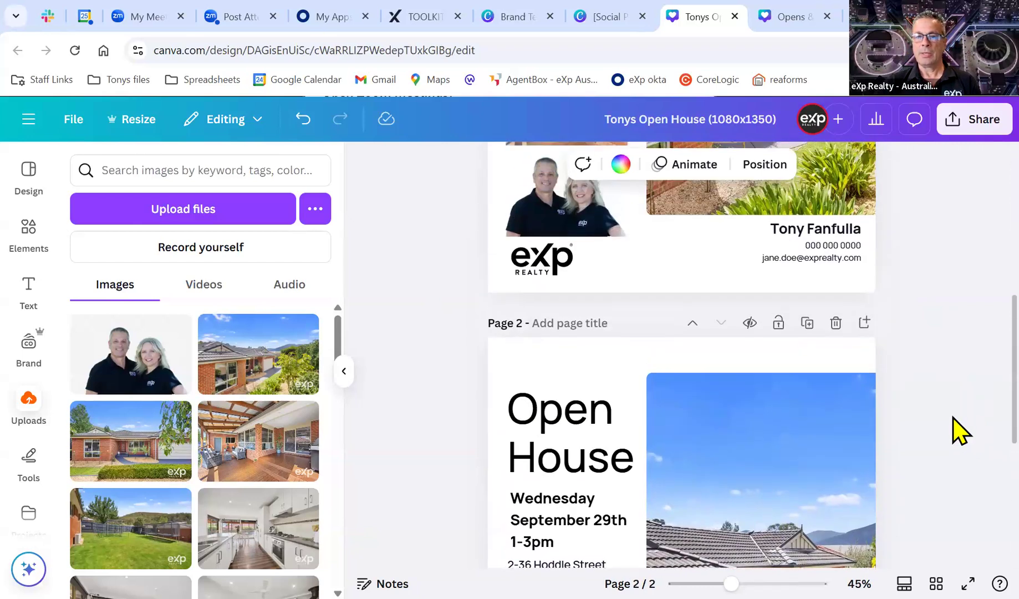
pyautogui.scroll(-3, 728, 415)
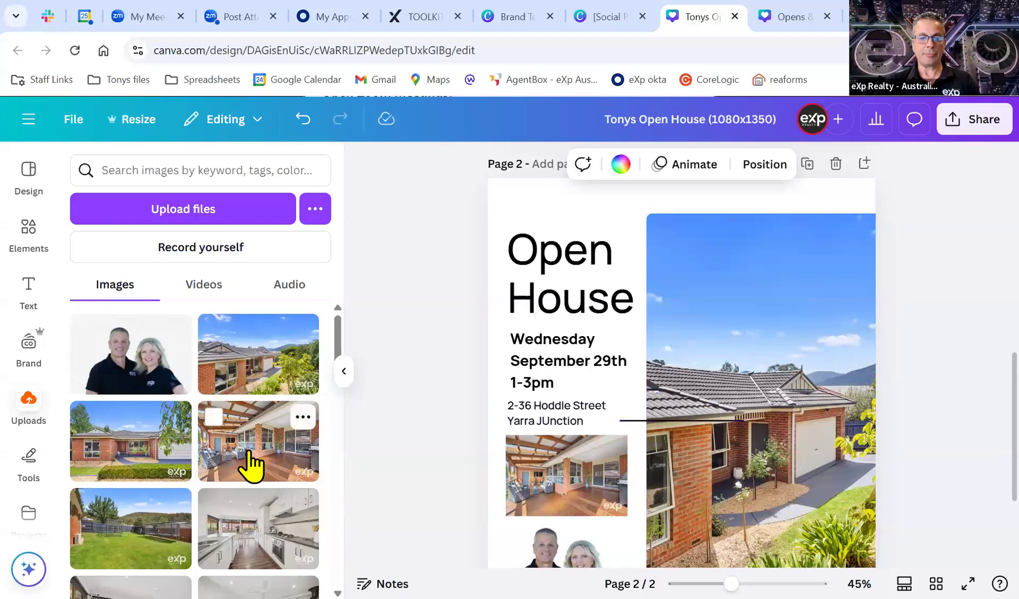
pyautogui.moveTo(145, 465); pyautogui.dragTo(827, 530)
pyautogui.click(563, 482)
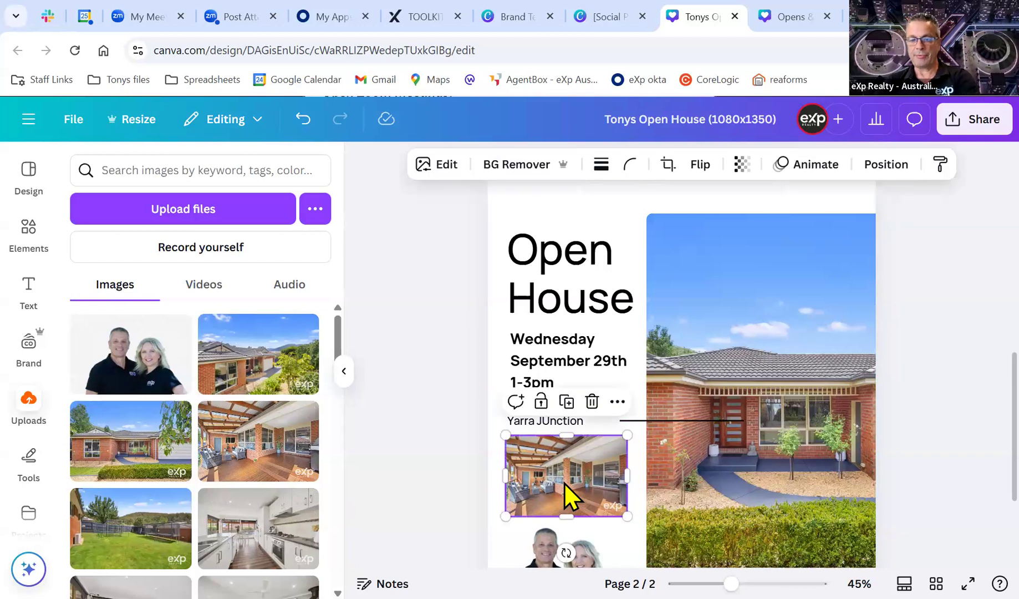
pyautogui.press('Delete')
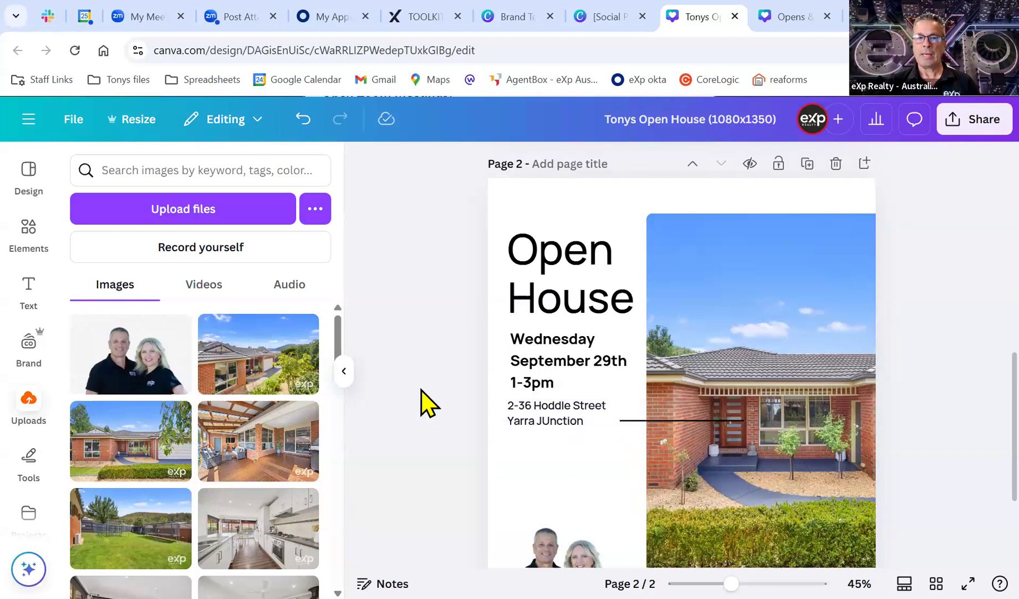
pyautogui.scroll(3, 425, 403)
pyautogui.scroll(3, 425, 403)
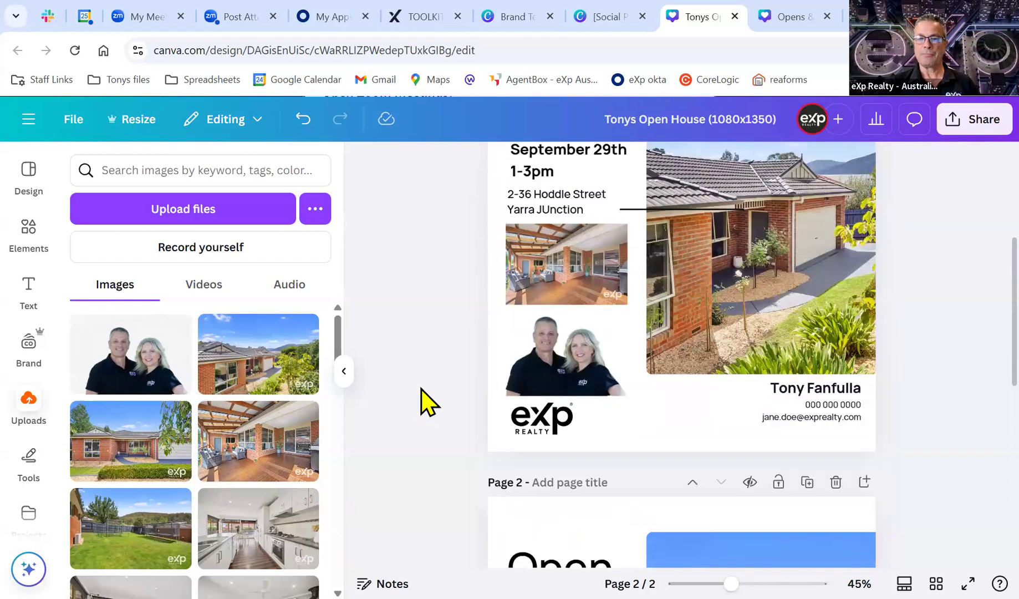
pyautogui.scroll(-3, 424, 403)
pyautogui.scroll(6, 424, 403)
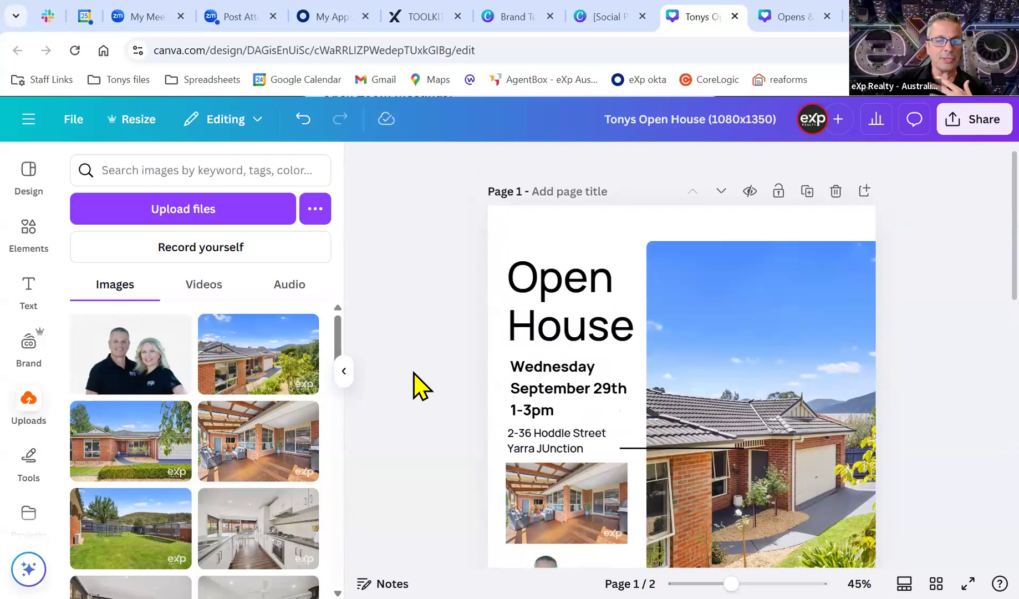
# Recolour the flyer with the brand kit's colour palette.
pyautogui.click(21, 352)
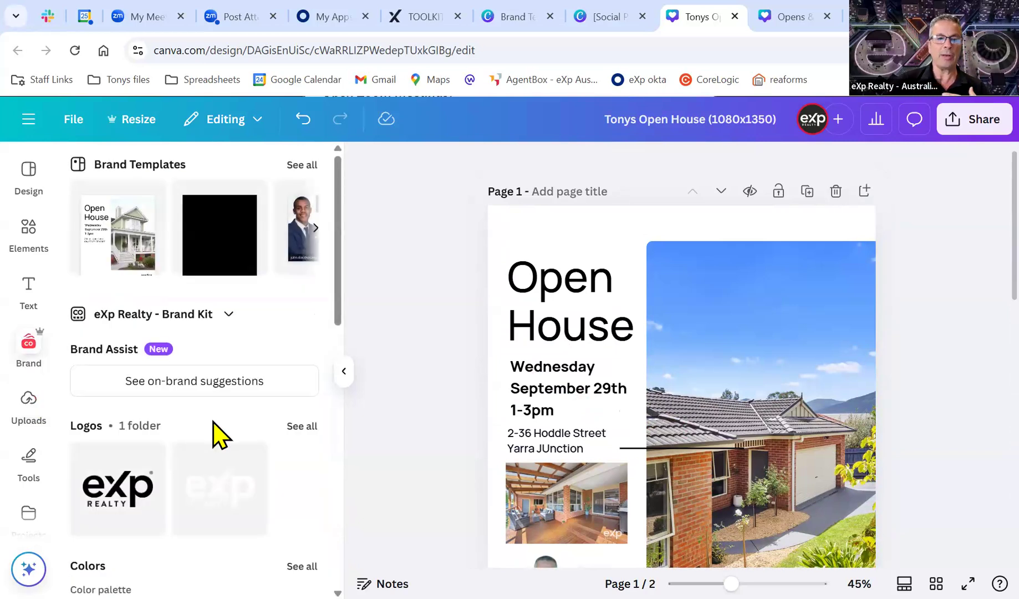
pyautogui.scroll(-2, 212, 425)
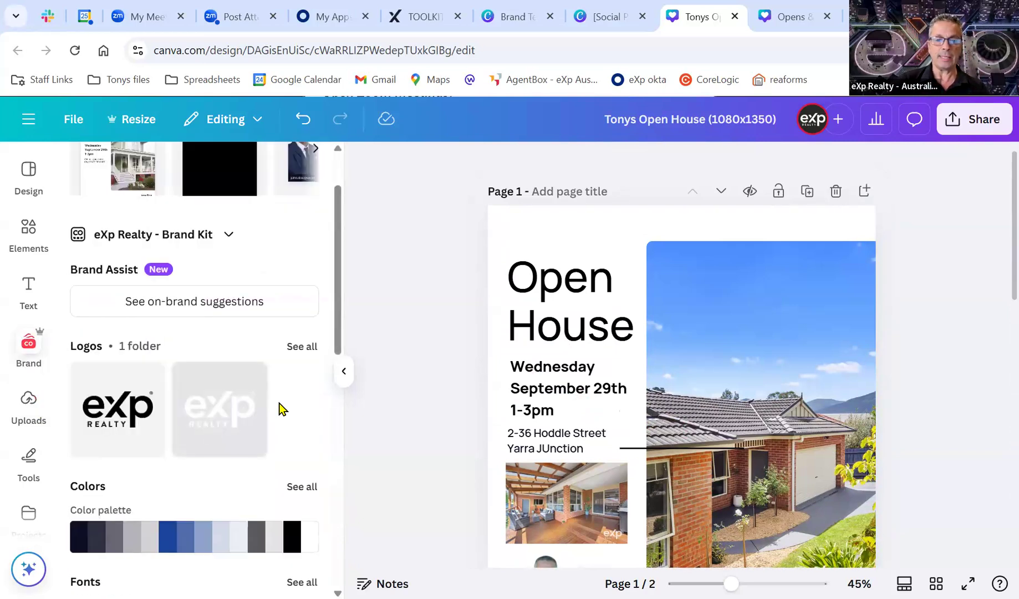
pyautogui.scroll(-4, 280, 409)
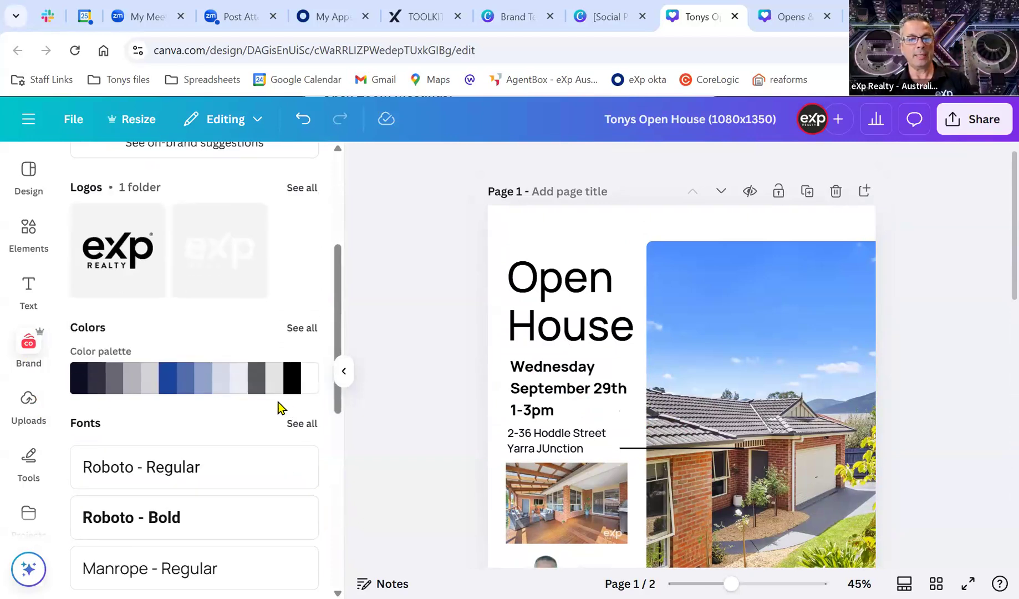
pyautogui.scroll(-2, 448, 413)
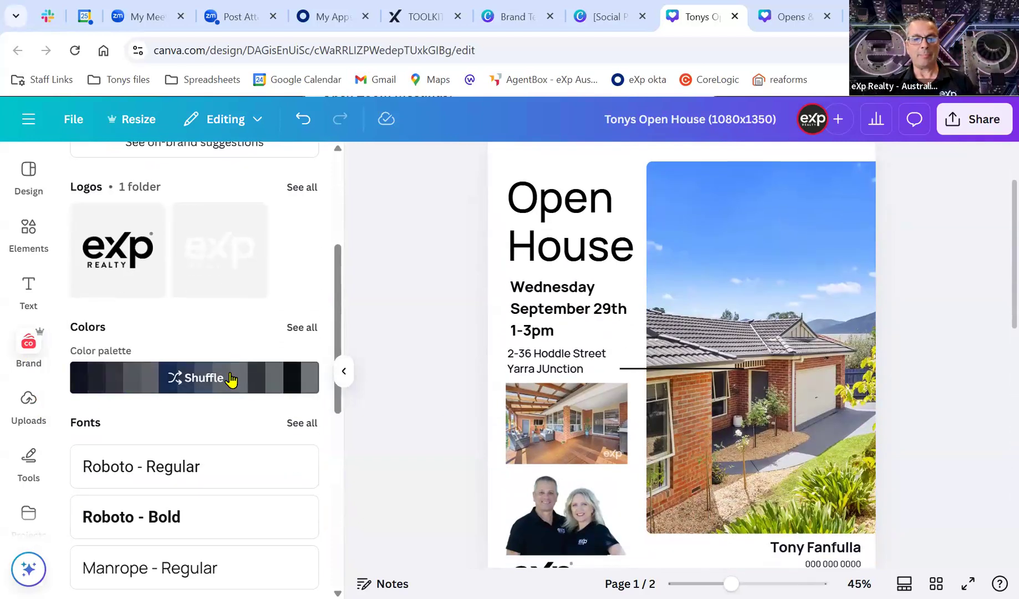
pyautogui.click(231, 378)
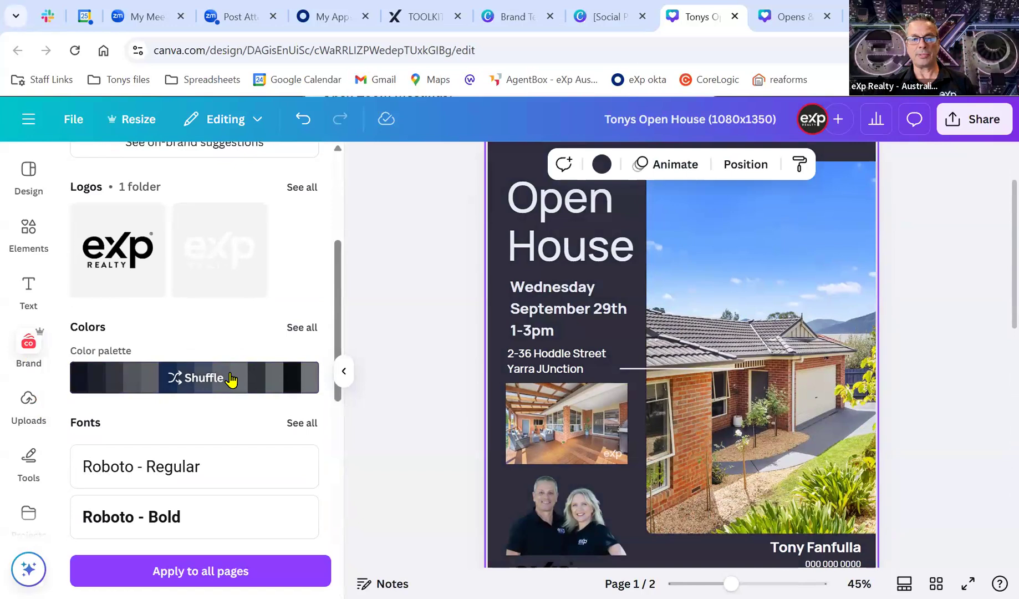
pyautogui.click(231, 379)
# Shuffle through brand colour combinations, settling on light grey with black text.
pyautogui.click(200, 378)
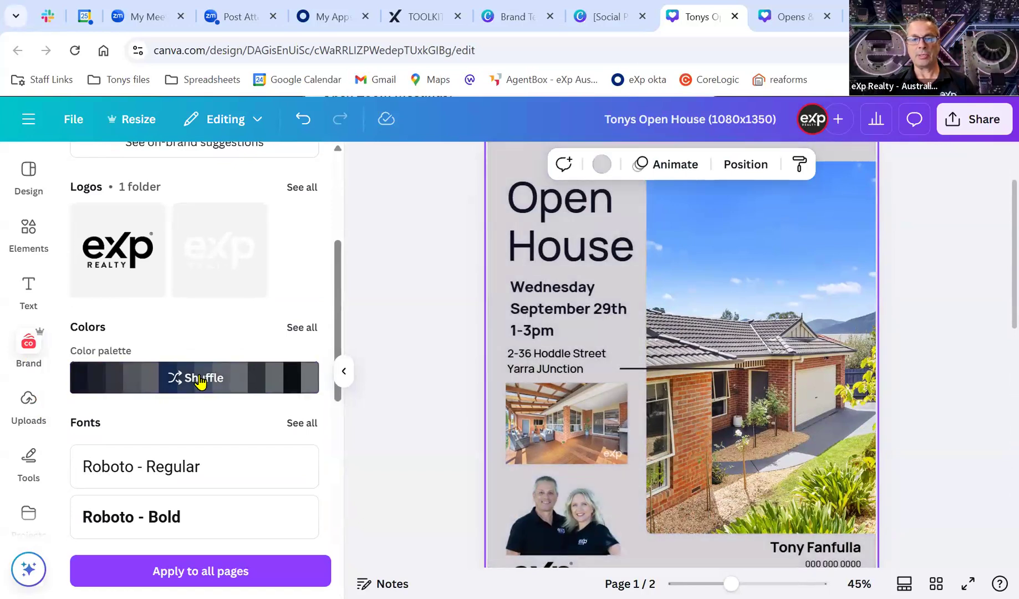
pyautogui.click(200, 378)
pyautogui.click(200, 379)
pyautogui.click(200, 379)
pyautogui.click(201, 378)
pyautogui.click(201, 379)
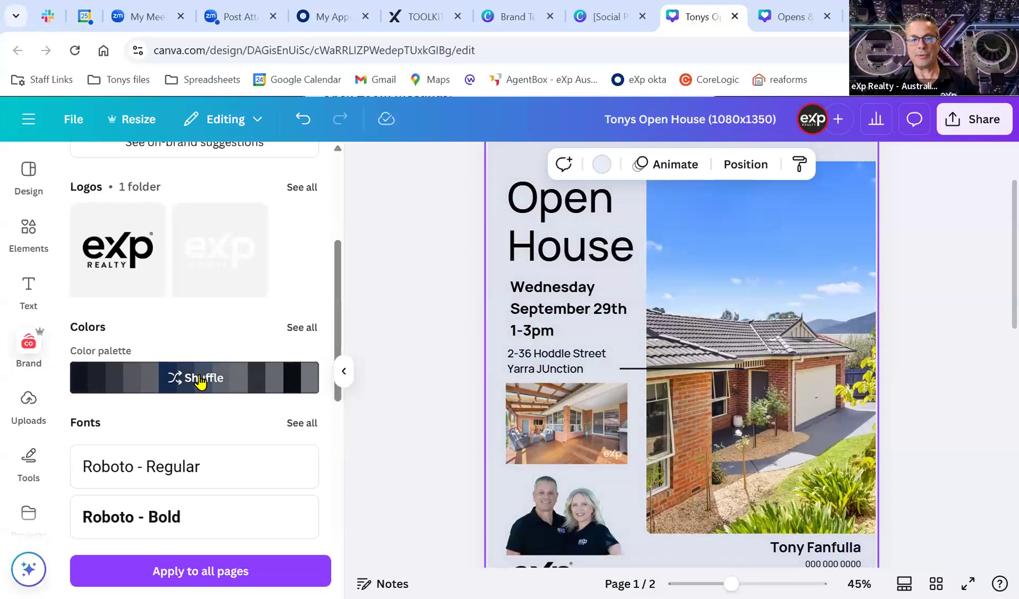
pyautogui.click(201, 379)
pyautogui.click(201, 378)
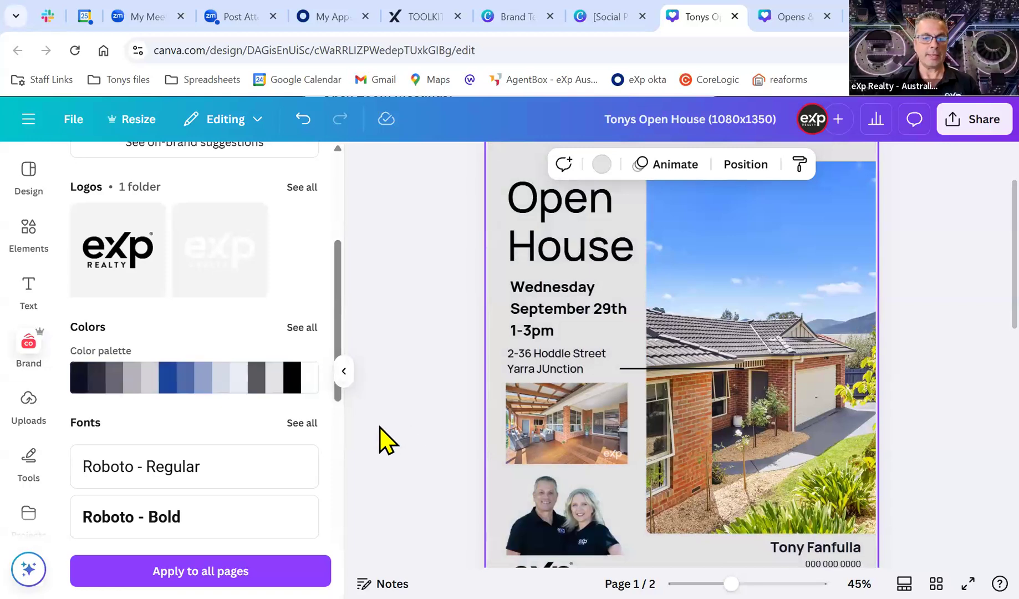
# Drag the brand's black X icon onto page 1 and enlarge it to about 1312 by 1301.
pyautogui.scroll(-2, 379, 427)
pyautogui.scroll(-3, 216, 468)
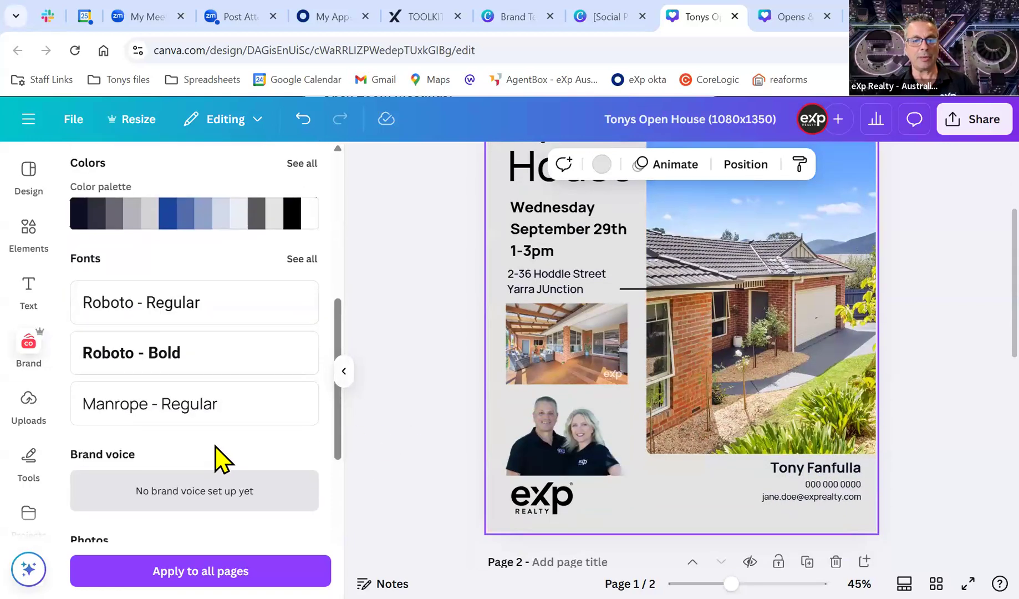
pyautogui.scroll(-6, 217, 457)
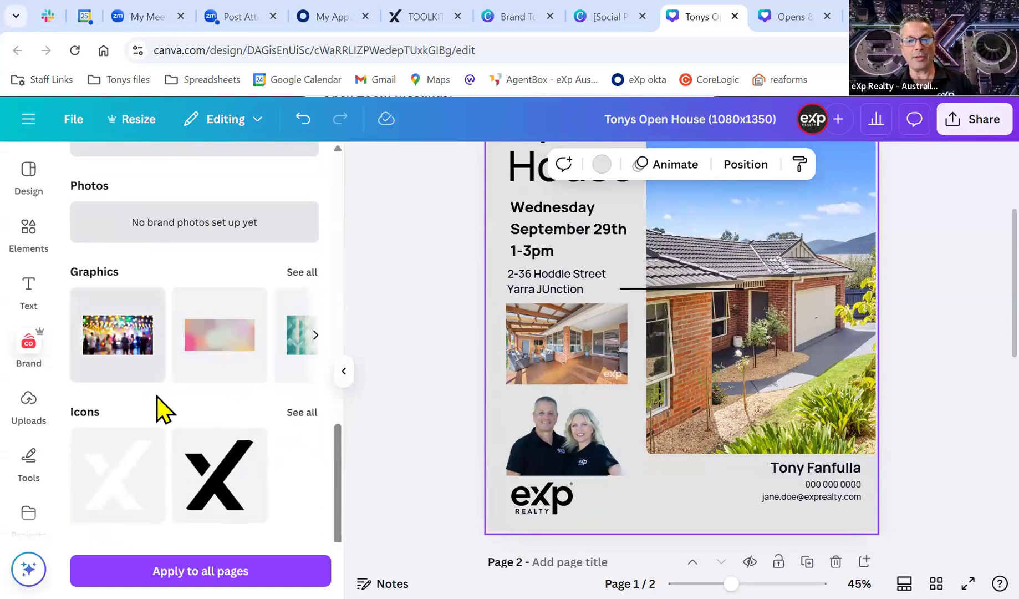
pyautogui.scroll(2, 433, 448)
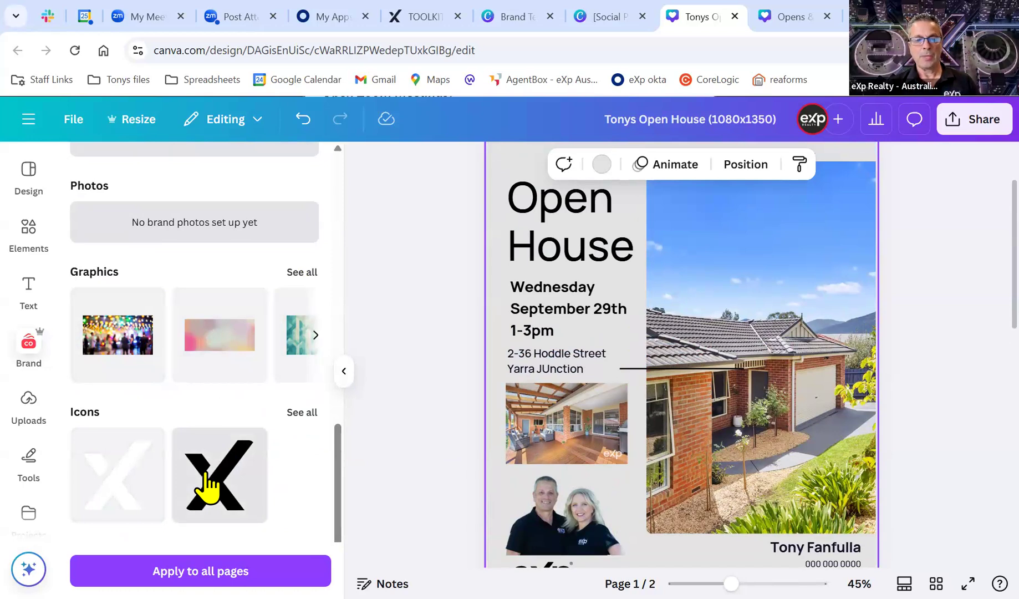
pyautogui.moveTo(208, 487); pyautogui.dragTo(634, 449)
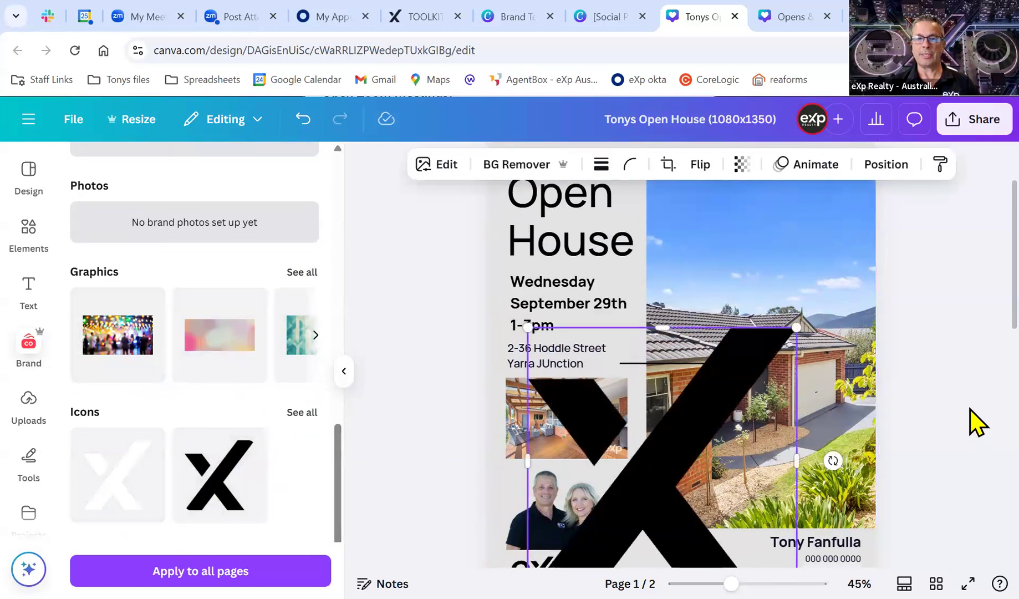
pyautogui.scroll(-2, 973, 443)
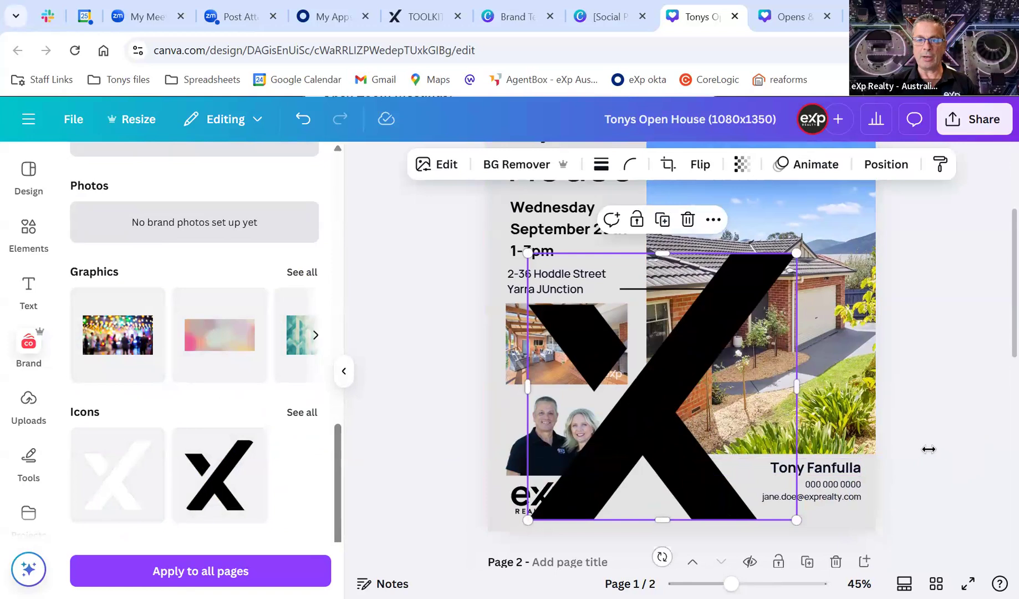
pyautogui.scroll(4, 688, 489)
pyautogui.moveTo(689, 489); pyautogui.dragTo(589, 295)
pyautogui.moveTo(692, 470); pyautogui.dragTo(892, 577)
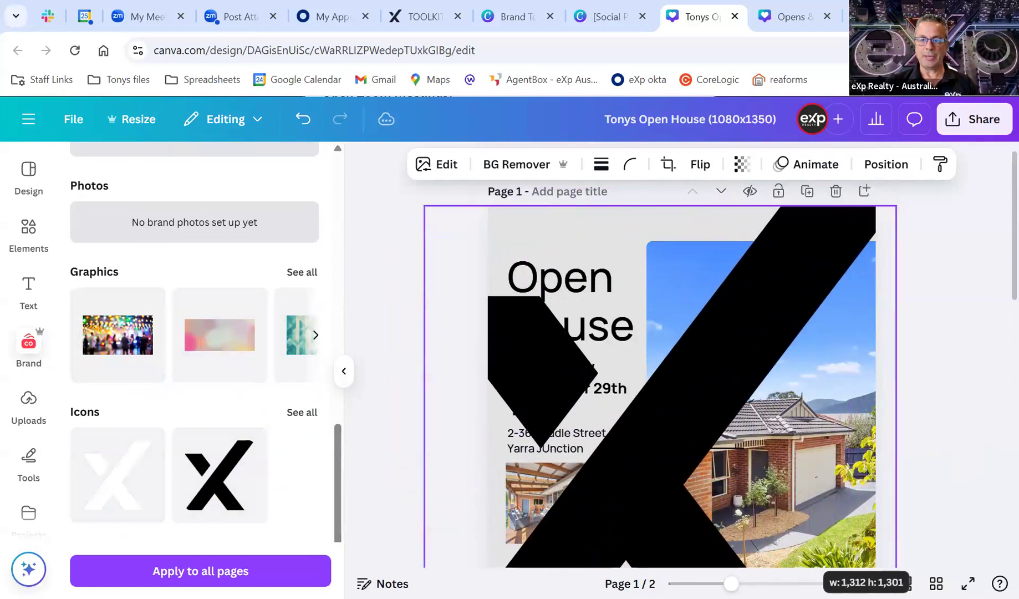
# Nudge the phone and email text up, undo the X's drop into the photo, and reselect the X.
pyautogui.scroll(-5, 918, 512)
pyautogui.moveTo(726, 398); pyautogui.dragTo(712, 396)
pyautogui.moveTo(701, 354); pyautogui.dragTo(709, 357)
pyautogui.hotkey('ctrl', 'z')
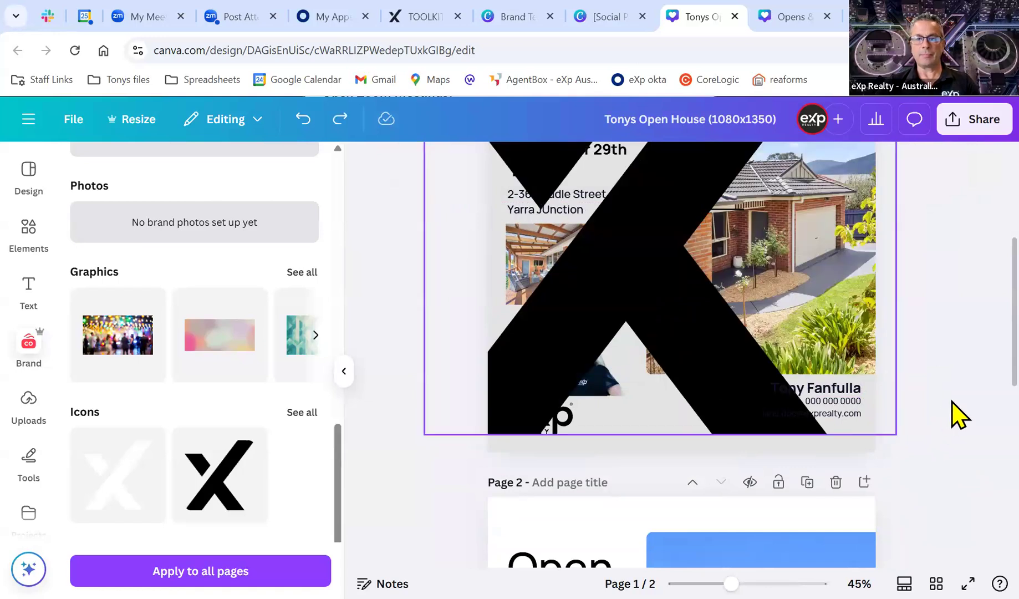
pyautogui.scroll(3, 945, 410)
pyautogui.click(688, 385)
pyautogui.scroll(2, 914, 183)
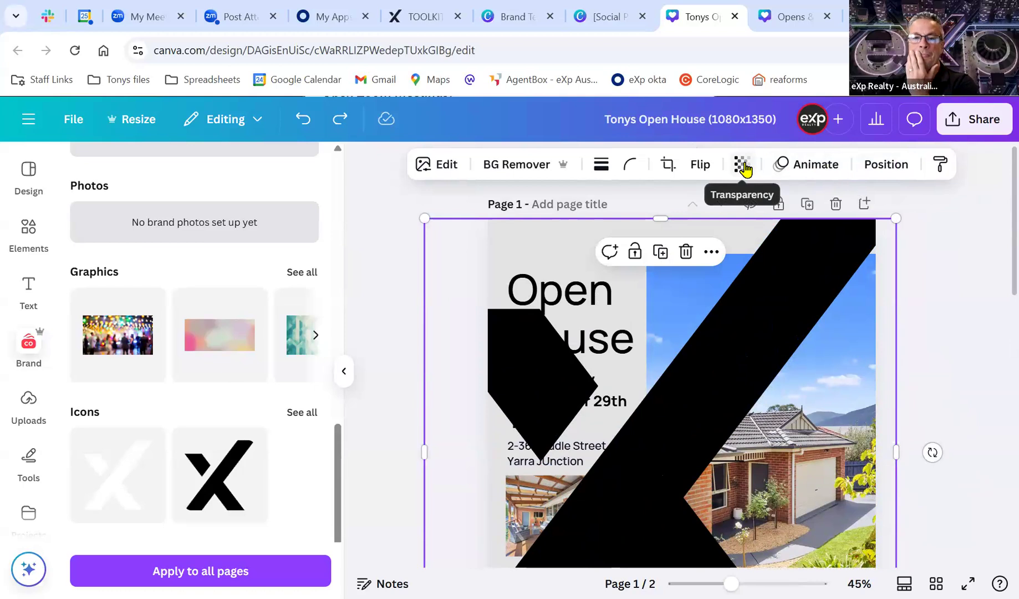
# Send the X backward twice, behind the small photo and the house photo.
pyautogui.click(878, 168)
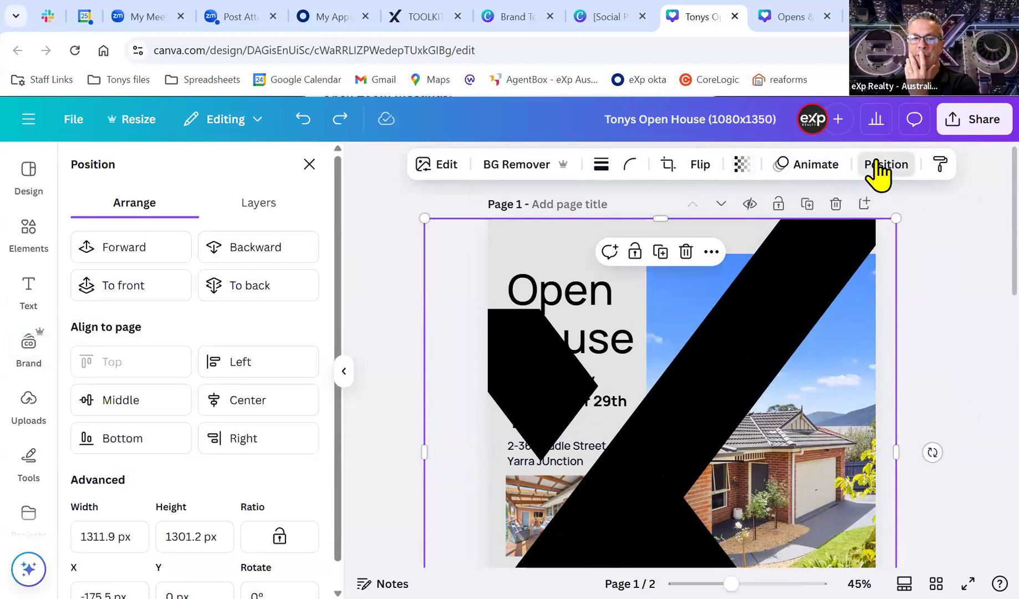
pyautogui.click(269, 252)
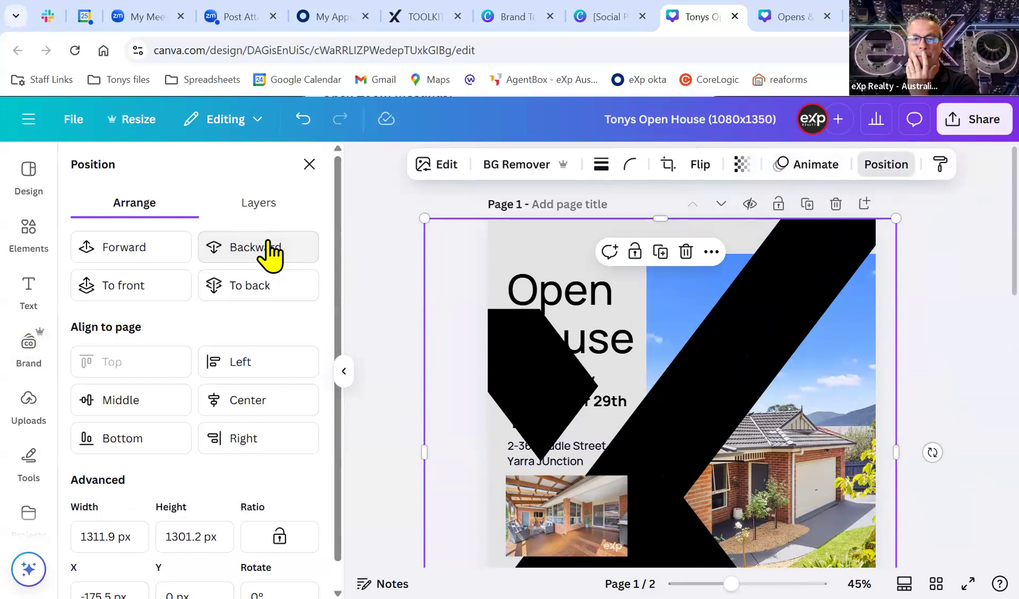
pyautogui.click(267, 249)
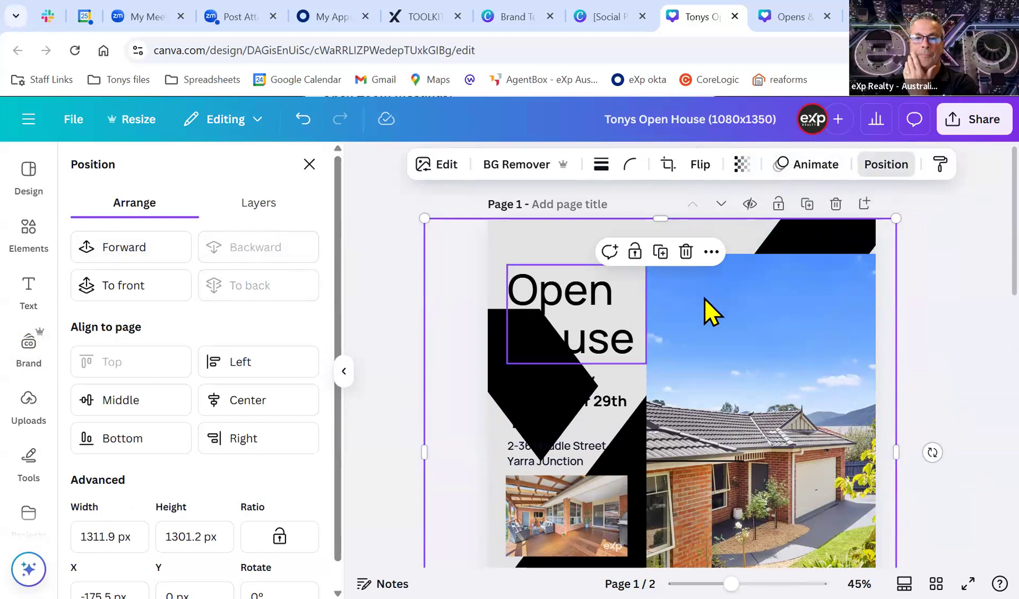
# Fade the X to about 15 transparency as a faint grey backdrop.
pyautogui.click(741, 165)
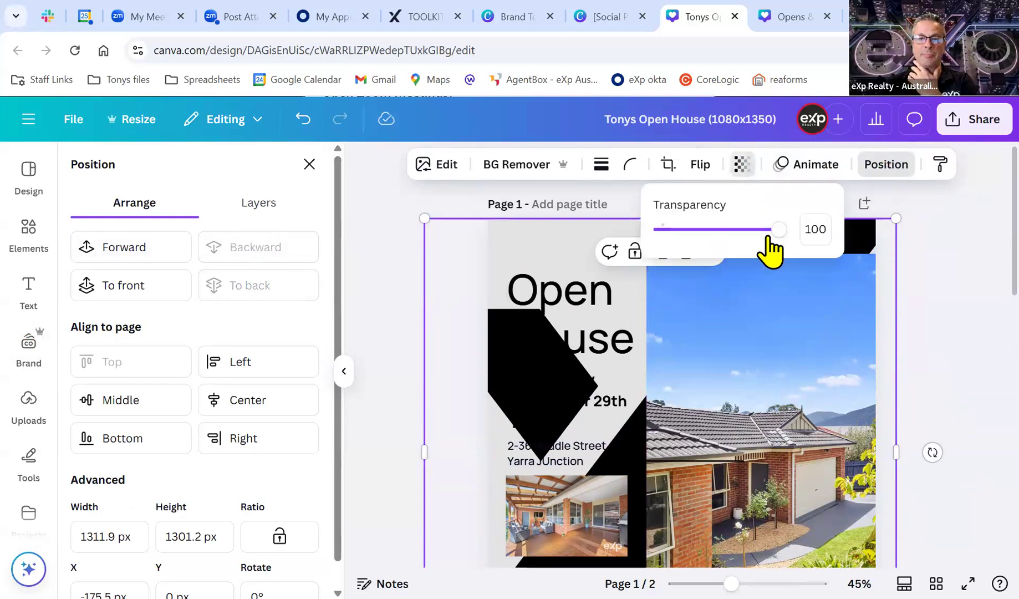
pyautogui.moveTo(780, 232); pyautogui.dragTo(690, 239)
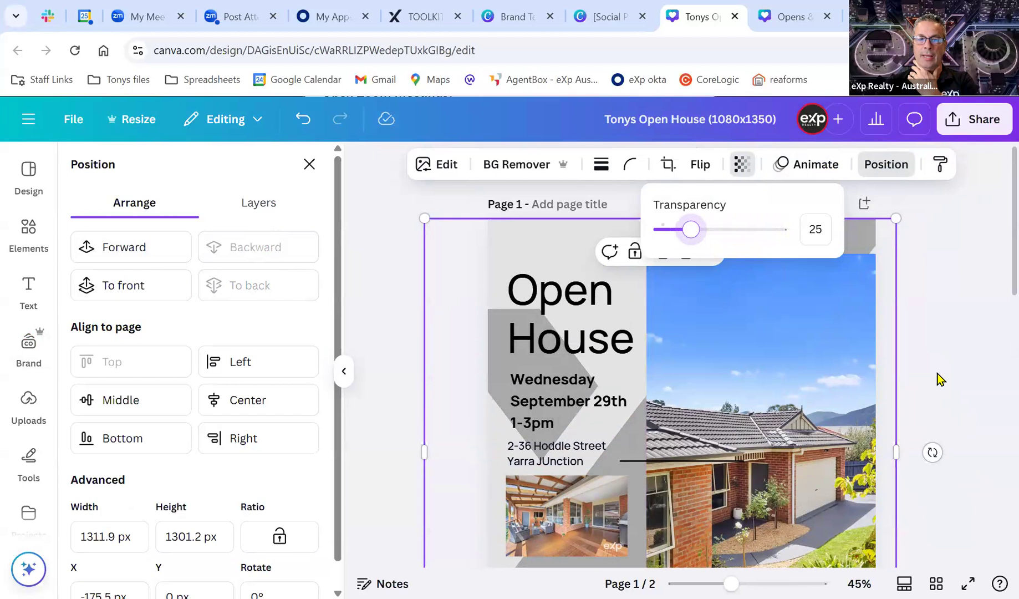
pyautogui.scroll(-4, 937, 377)
pyautogui.scroll(3, 981, 451)
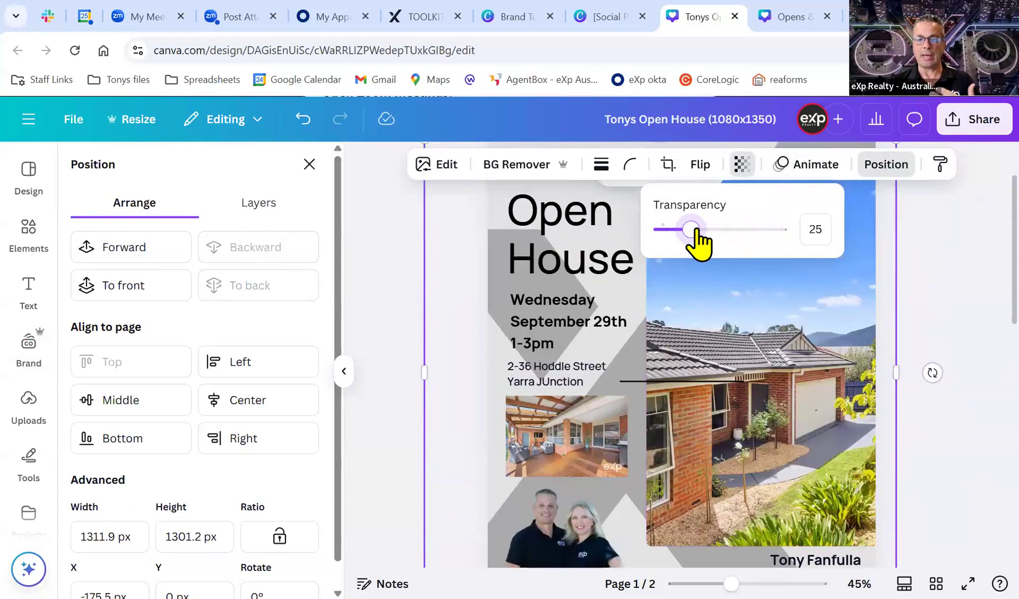
pyautogui.moveTo(696, 228); pyautogui.dragTo(679, 229)
pyautogui.click(936, 298)
pyautogui.scroll(-1, 957, 339)
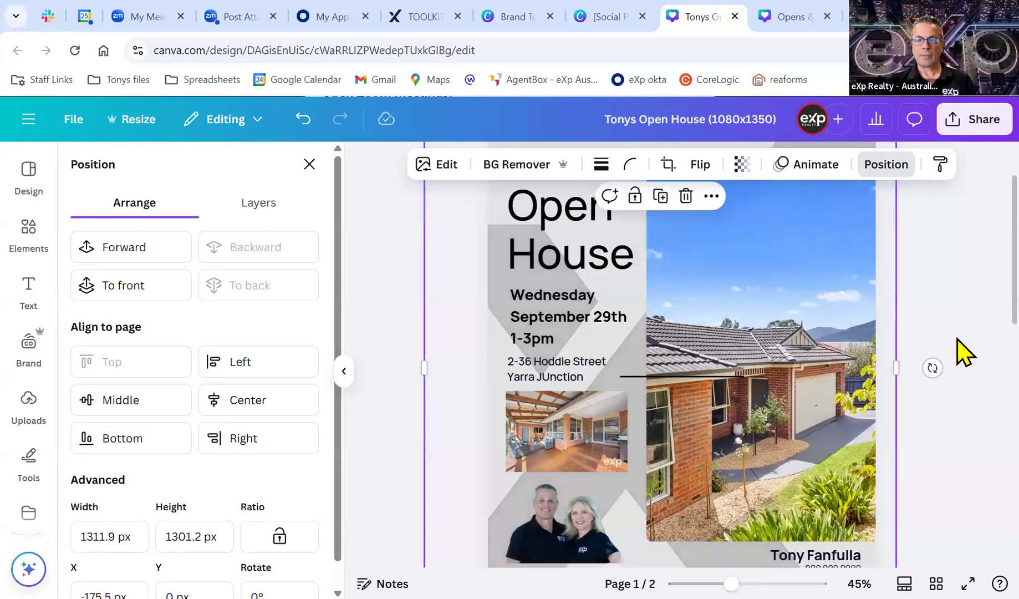
pyautogui.scroll(-3, 962, 335)
pyautogui.scroll(4, 967, 365)
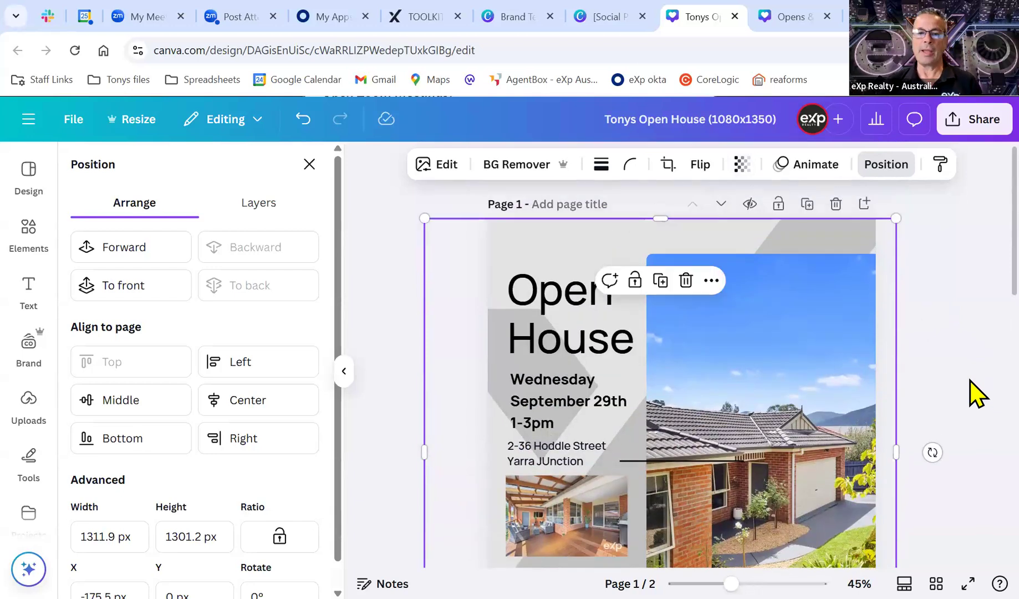
pyautogui.click(308, 165)
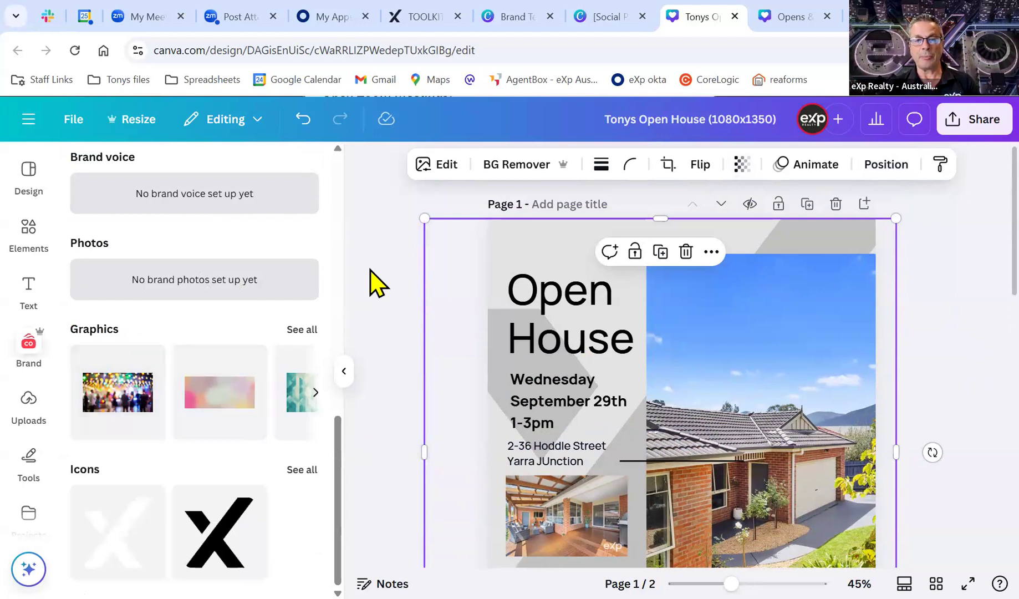
# Delete the faded X graphic from page 1.
pyautogui.click(465, 287)
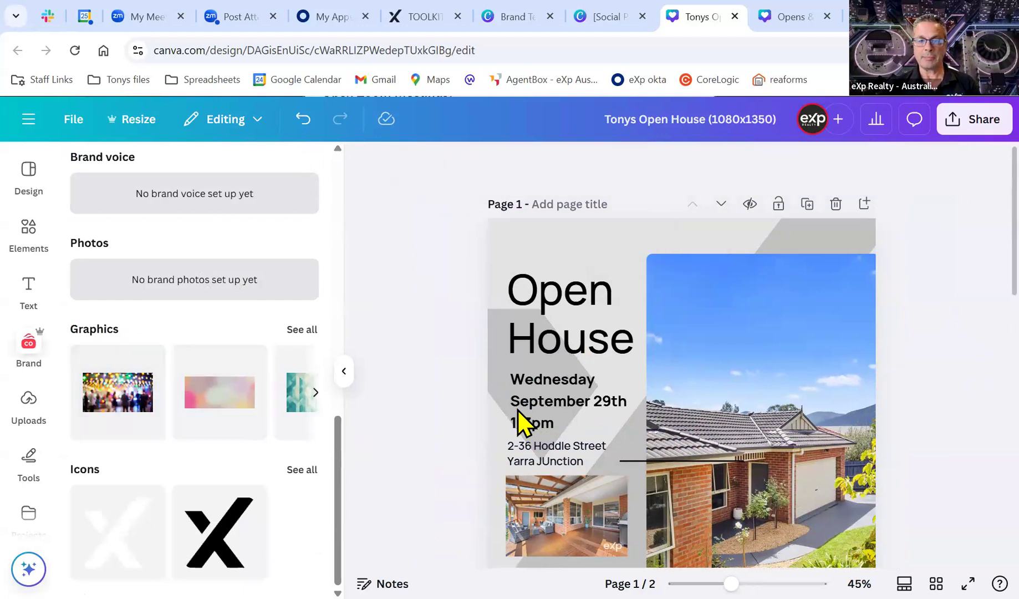
pyautogui.click(504, 274)
pyautogui.press('Delete')
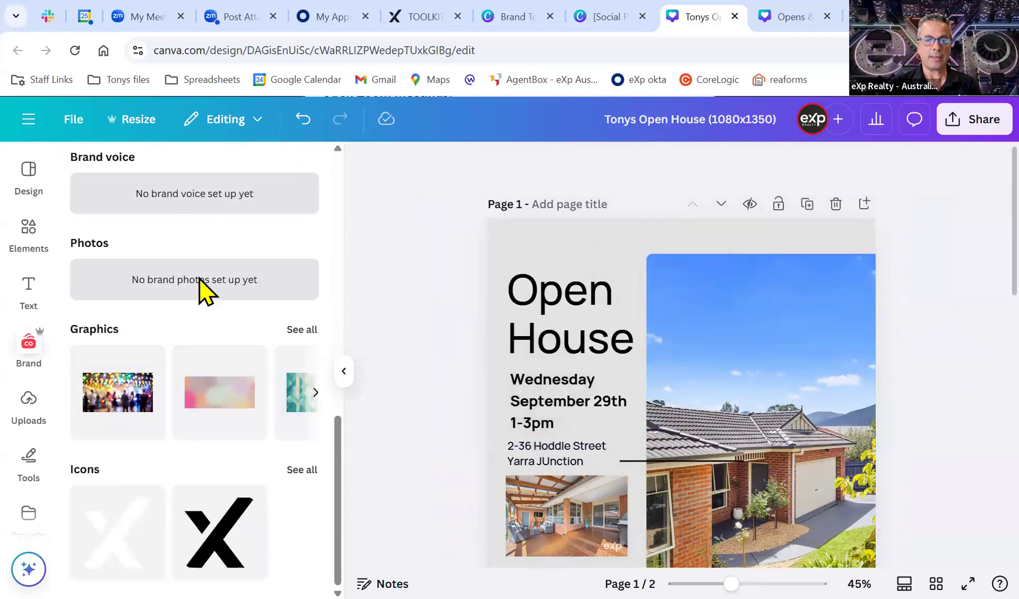
# Shuffle the brand palette until the page background turns plain white.
pyautogui.scroll(5, 201, 289)
pyautogui.click(277, 239)
pyautogui.click(276, 244)
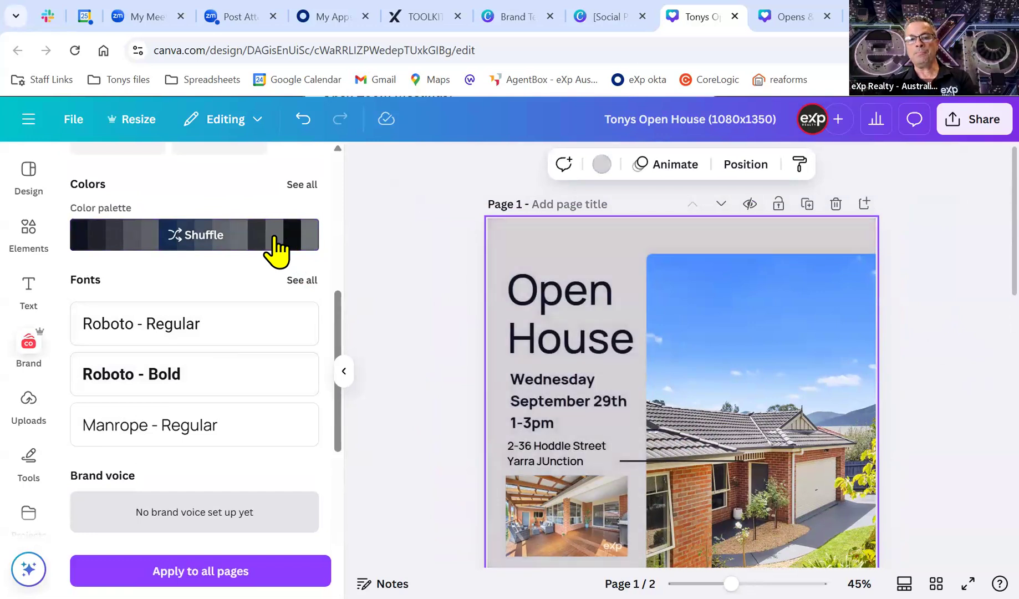
pyautogui.click(277, 246)
pyautogui.click(276, 246)
pyautogui.click(277, 247)
pyautogui.click(278, 248)
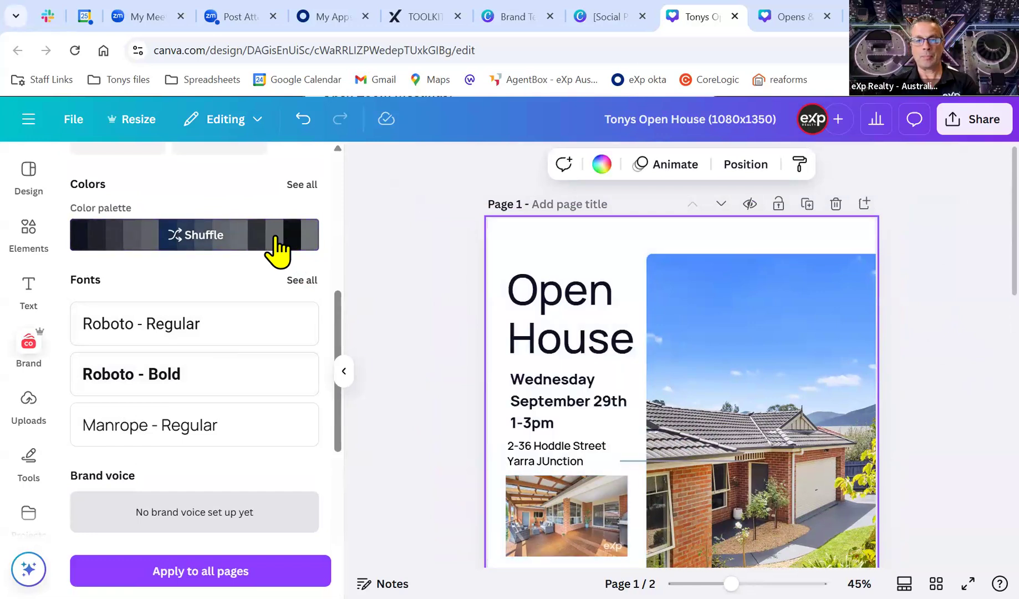
pyautogui.scroll(-4, 359, 344)
pyautogui.scroll(-5, 283, 356)
pyautogui.scroll(1, 433, 406)
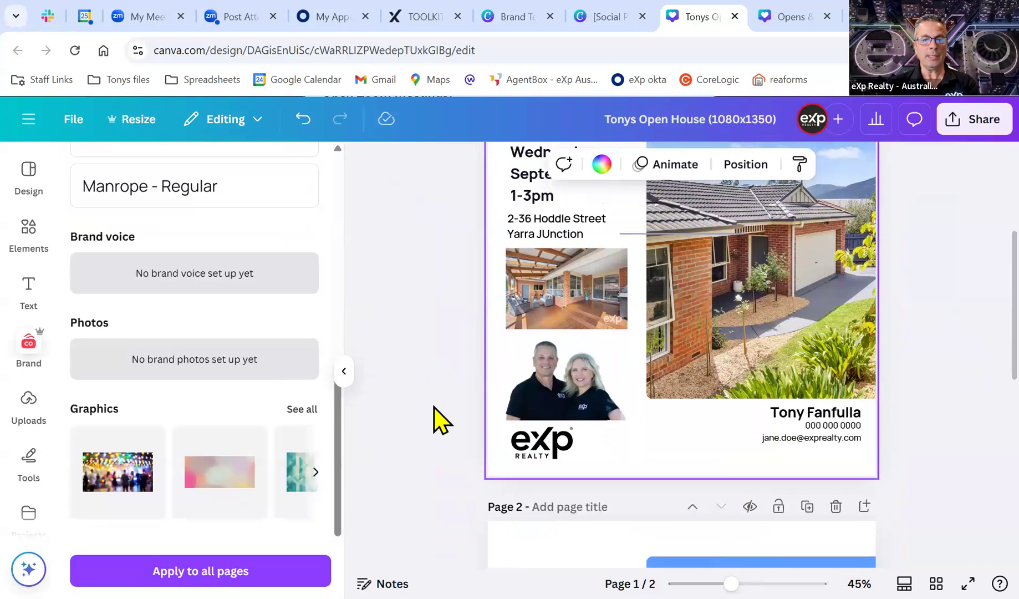
# Add the grey triangle AdobeStock_848970 brand graphic, undoing its drop into the house photo frame.
pyautogui.click(299, 410)
pyautogui.scroll(-1, 284, 388)
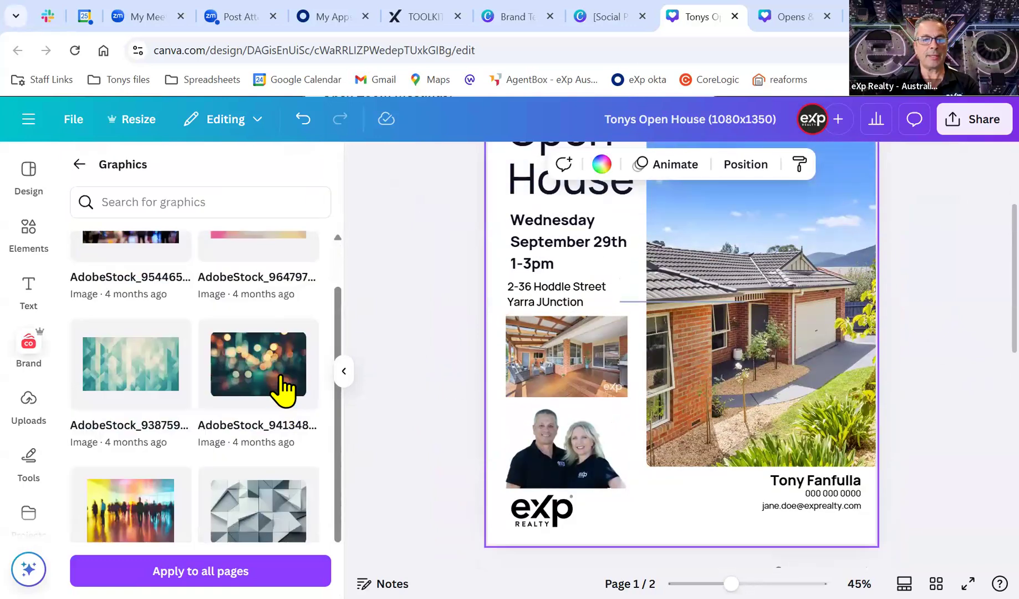
pyautogui.scroll(-4, 283, 388)
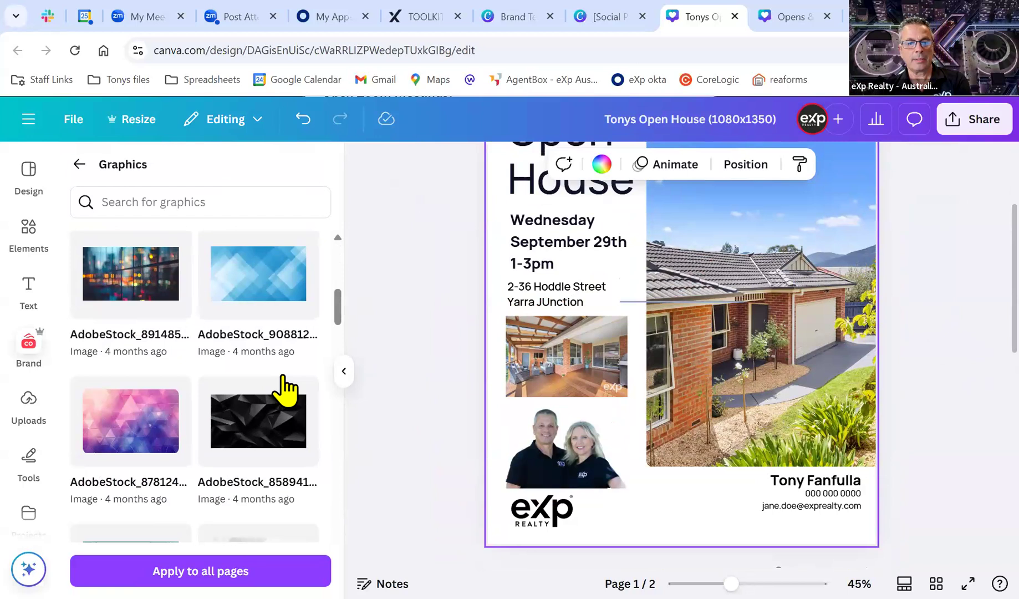
pyautogui.scroll(-1, 284, 388)
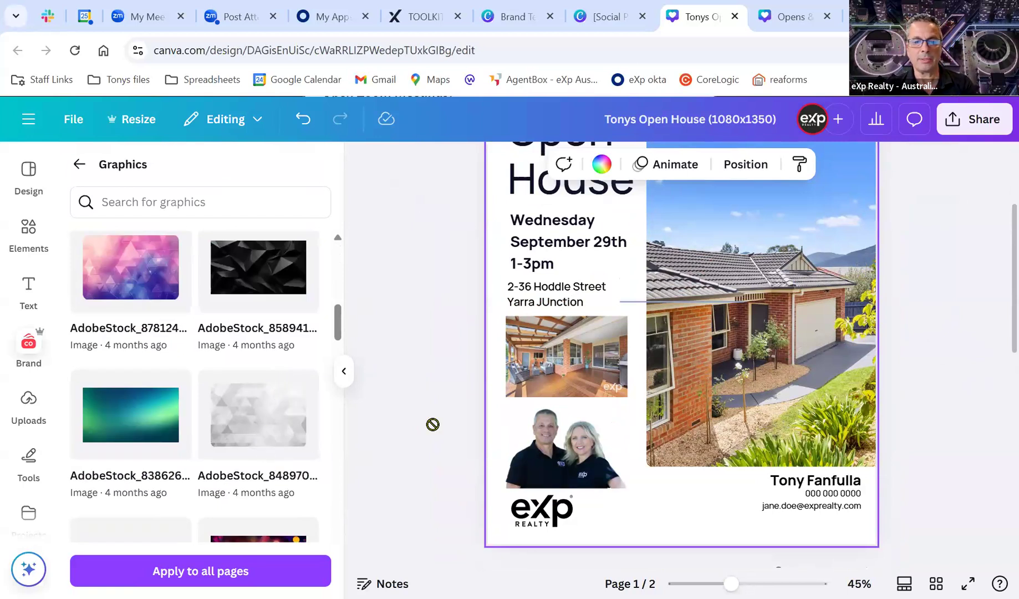
pyautogui.click(262, 425)
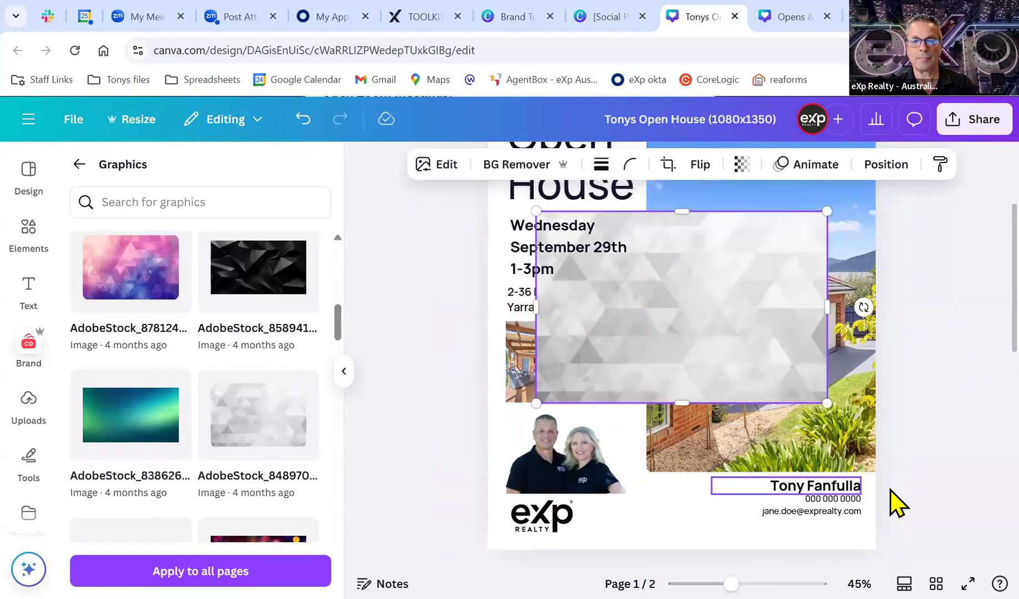
pyautogui.scroll(2, 740, 424)
pyautogui.moveTo(732, 366); pyautogui.dragTo(769, 437)
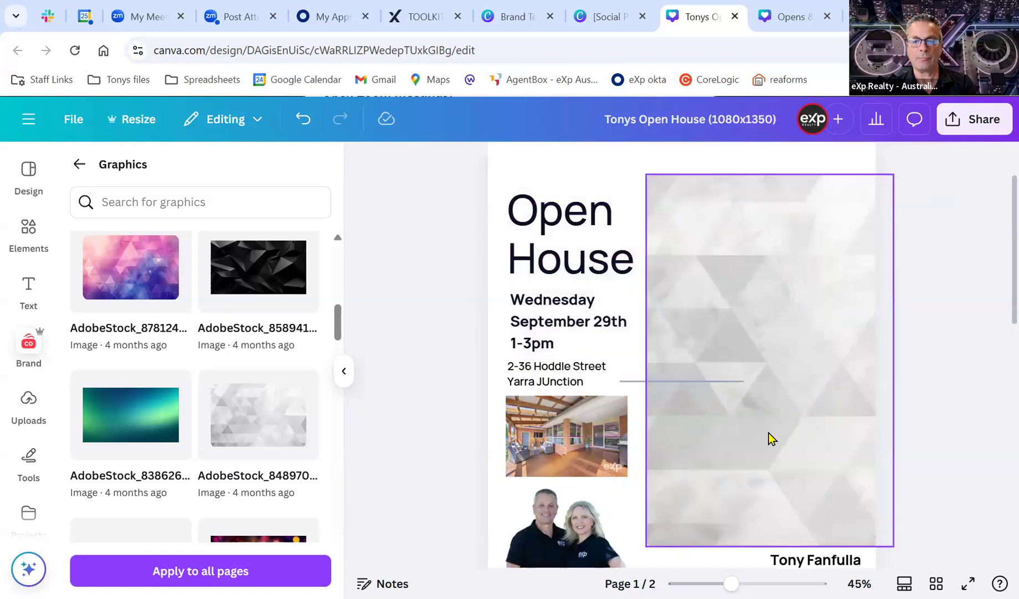
pyautogui.hotkey('ctrl', 'z')
# Stretch the grey graphic across the whole page, about 1572.6 by 1351.1 px.
pyautogui.scroll(2, 769, 428)
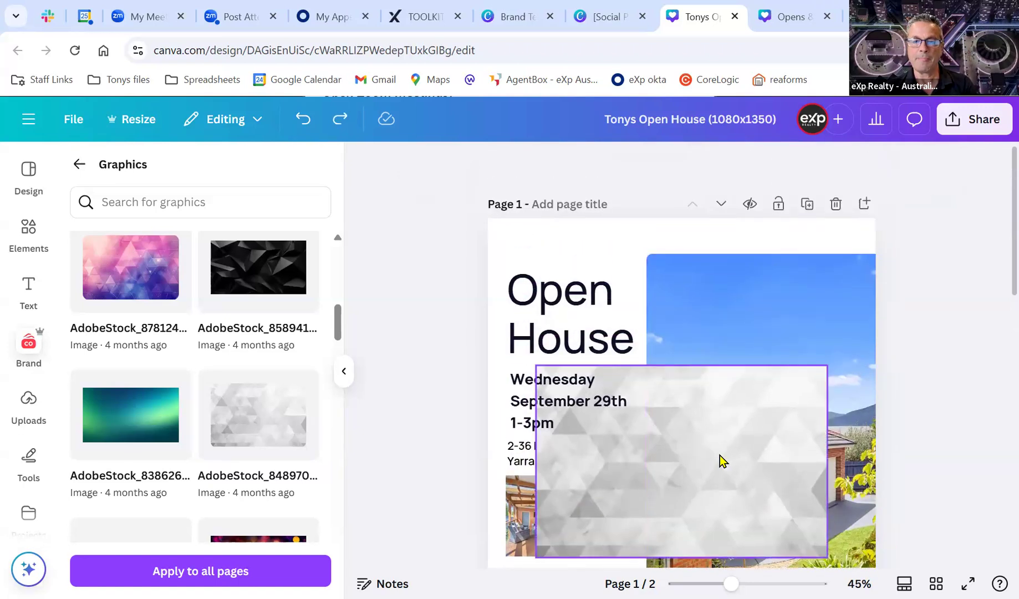
pyautogui.moveTo(616, 462); pyautogui.dragTo(554, 300)
pyautogui.moveTo(770, 410); pyautogui.dragTo(997, 560)
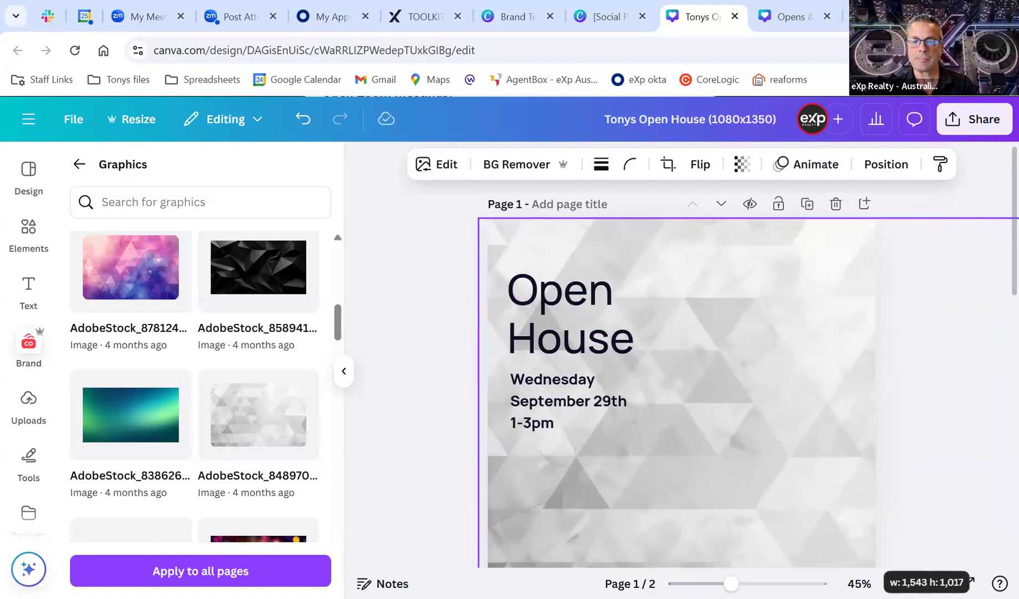
pyautogui.scroll(-3, 972, 363)
pyautogui.moveTo(761, 426); pyautogui.dragTo(744, 549)
pyautogui.click(886, 164)
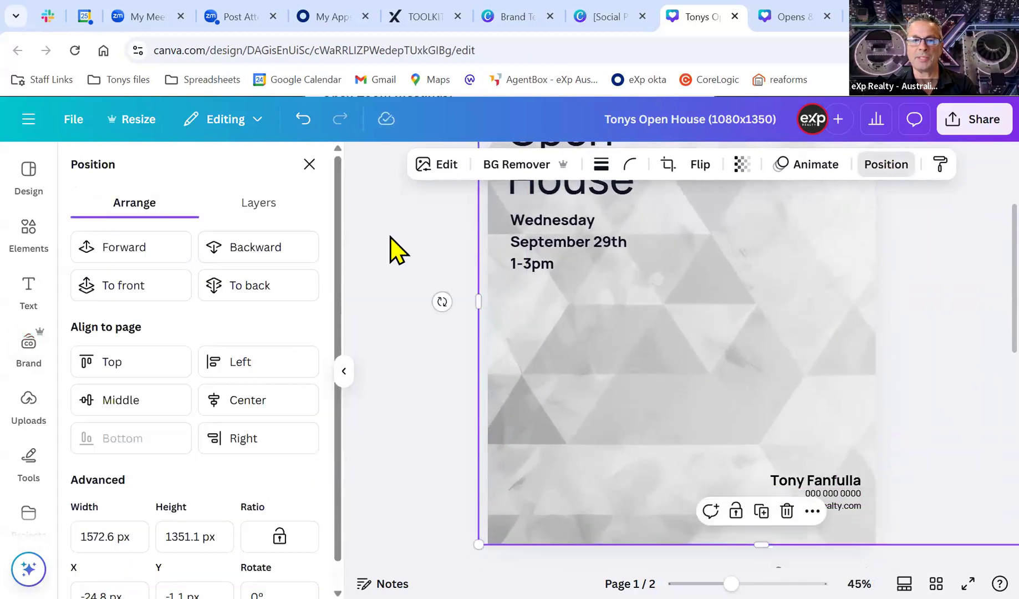
# Send the grey triangle graphic behind all the flyer's photos and text.
pyautogui.click(250, 261)
pyautogui.click(249, 262)
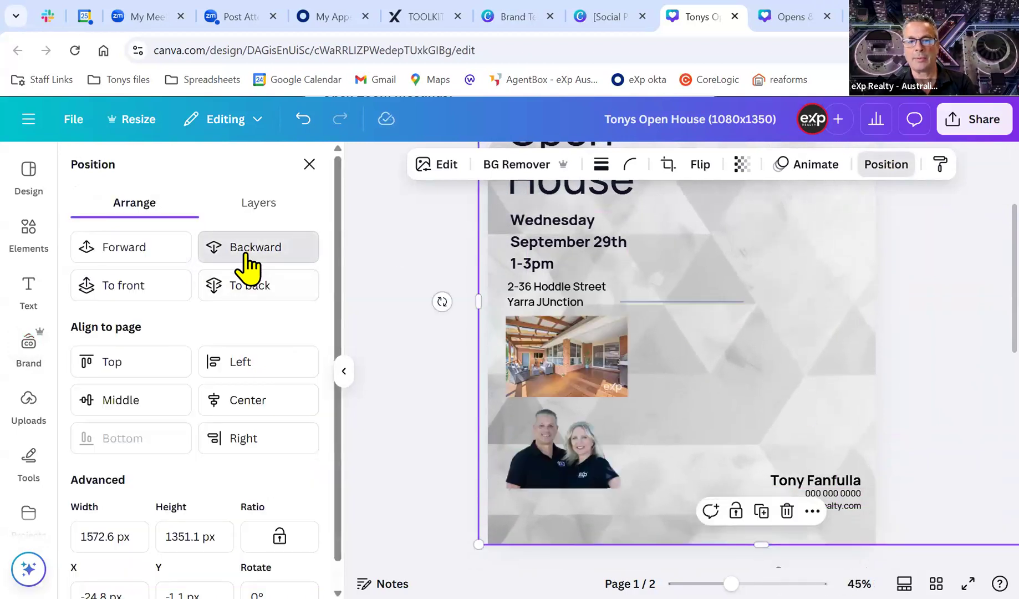
pyautogui.click(247, 258)
pyautogui.click(246, 253)
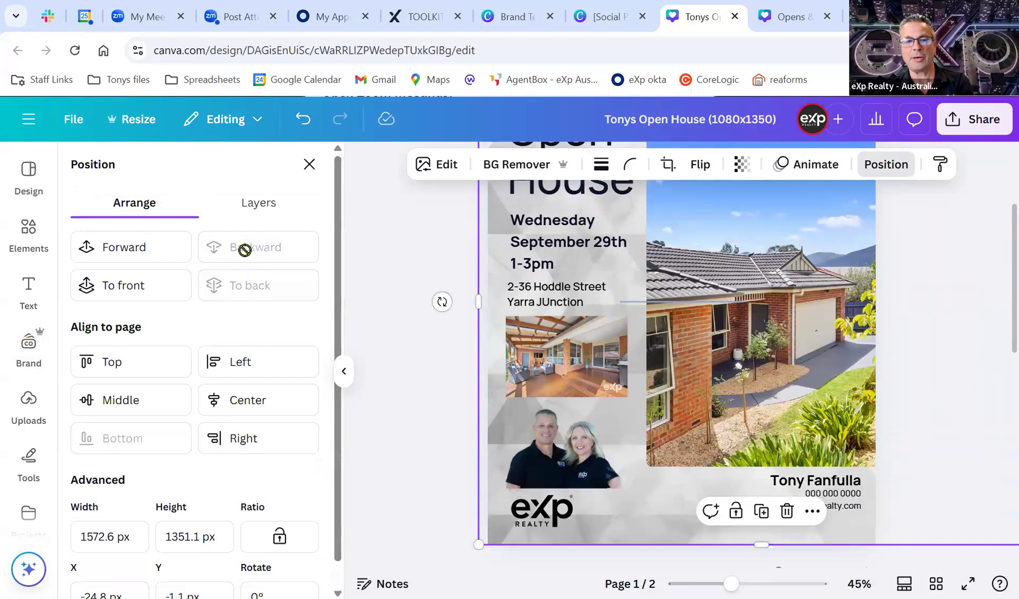
pyautogui.scroll(3, 438, 338)
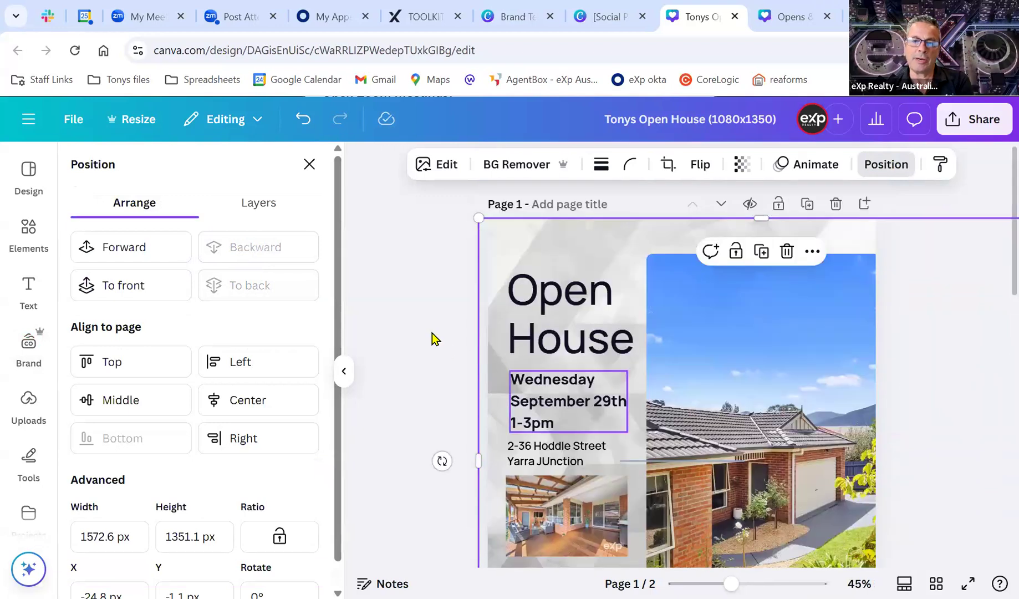
pyautogui.scroll(-1, 426, 333)
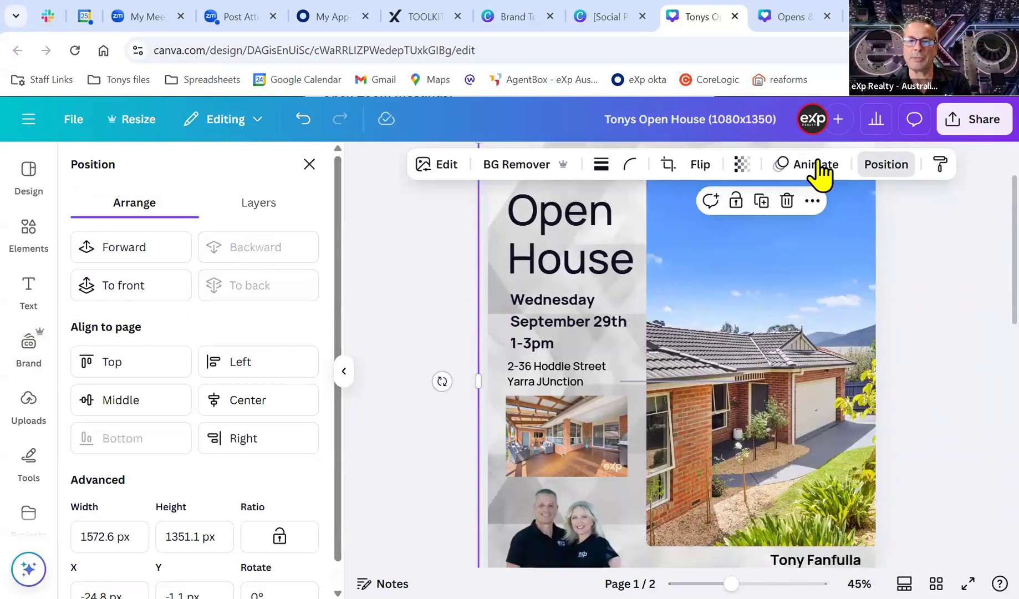
# Fade the grey triangle graphic to 52 transparency.
pyautogui.click(741, 165)
pyautogui.moveTo(779, 231); pyautogui.dragTo(728, 242)
pyautogui.scroll(2, 460, 309)
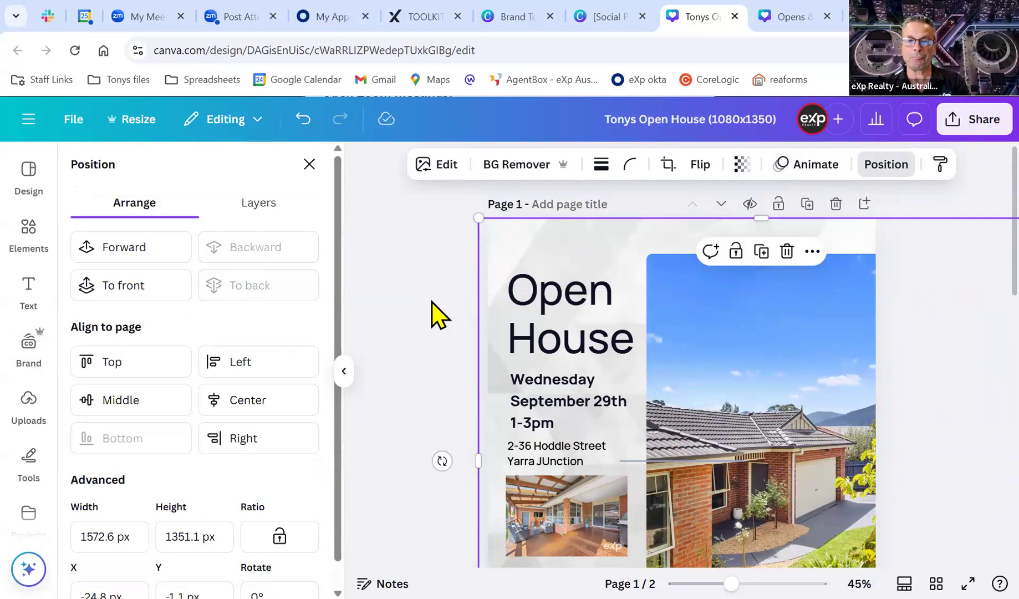
pyautogui.click(436, 308)
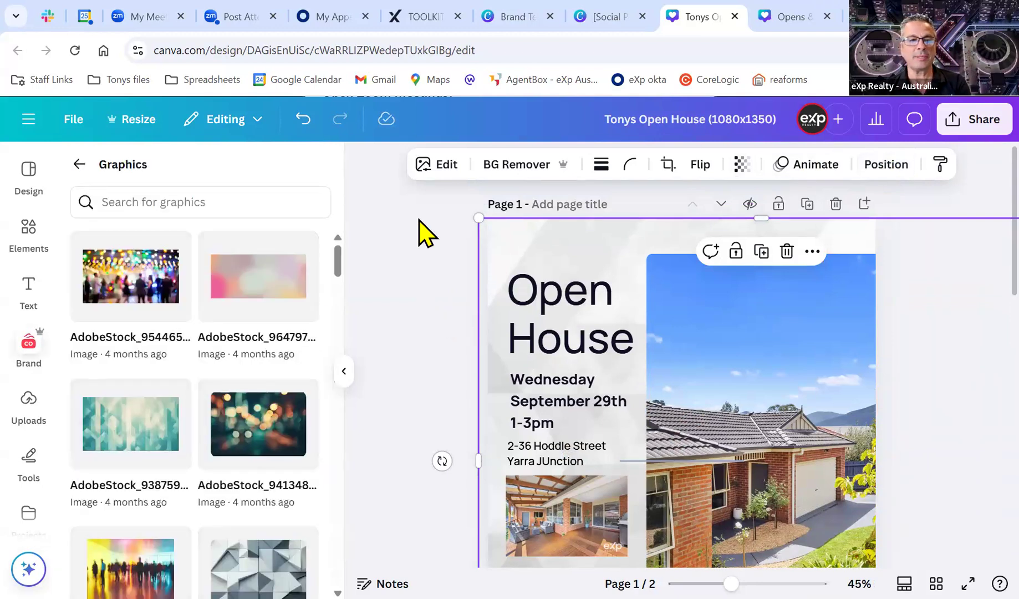
# Close the Brand side panel, deselect the background graphic, and open the File menu.
pyautogui.click(79, 164)
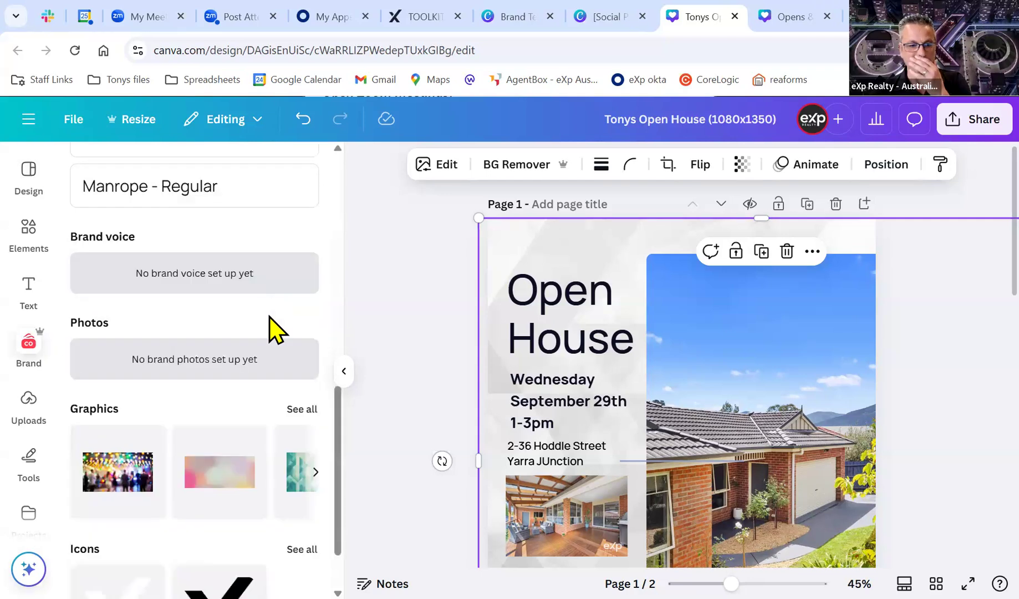
pyautogui.click(28, 349)
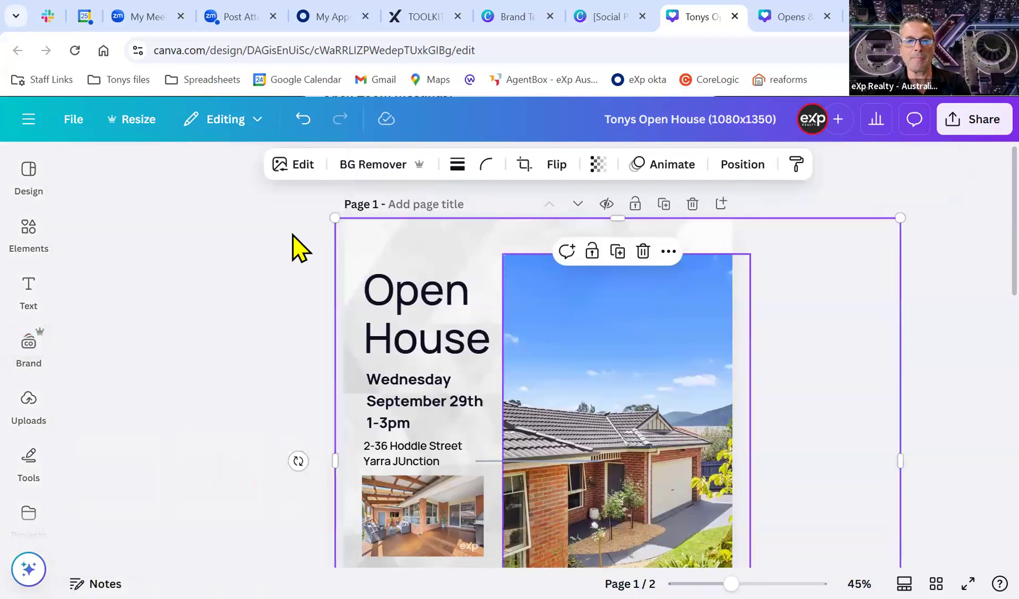
pyautogui.scroll(-3, 184, 282)
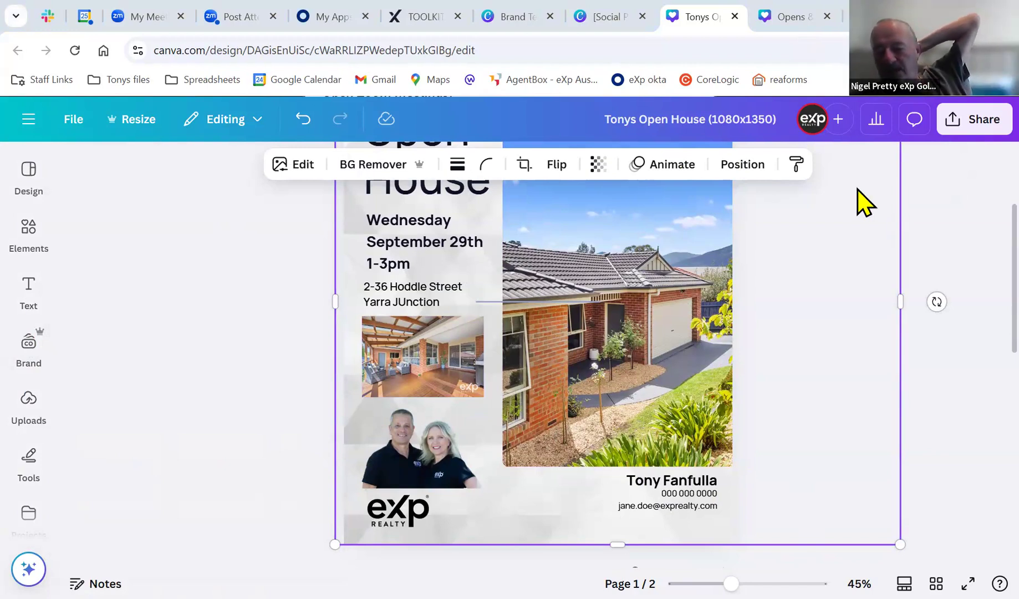
pyautogui.scroll(5, 945, 234)
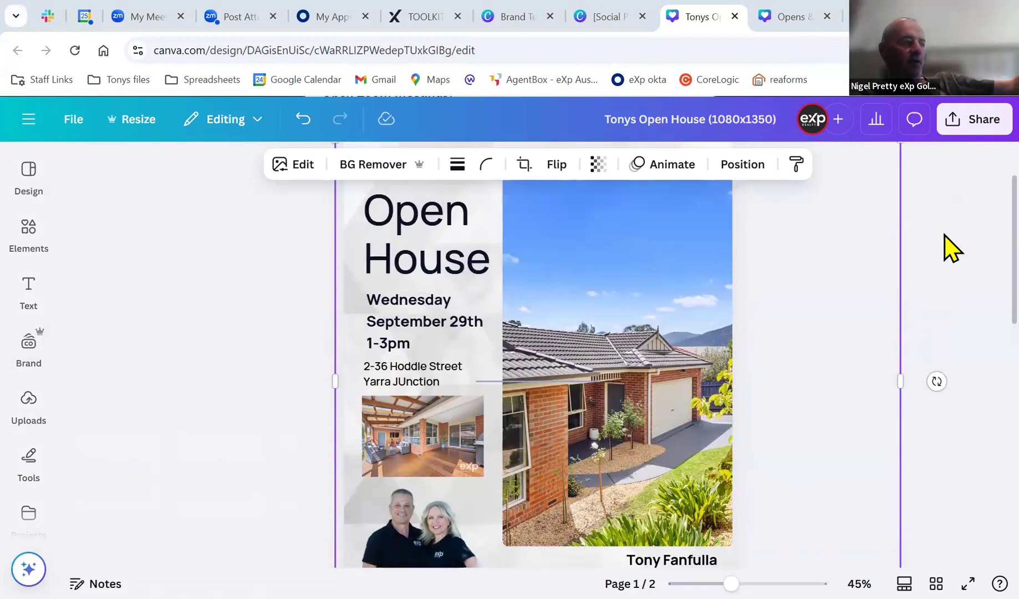
pyautogui.scroll(-2, 945, 230)
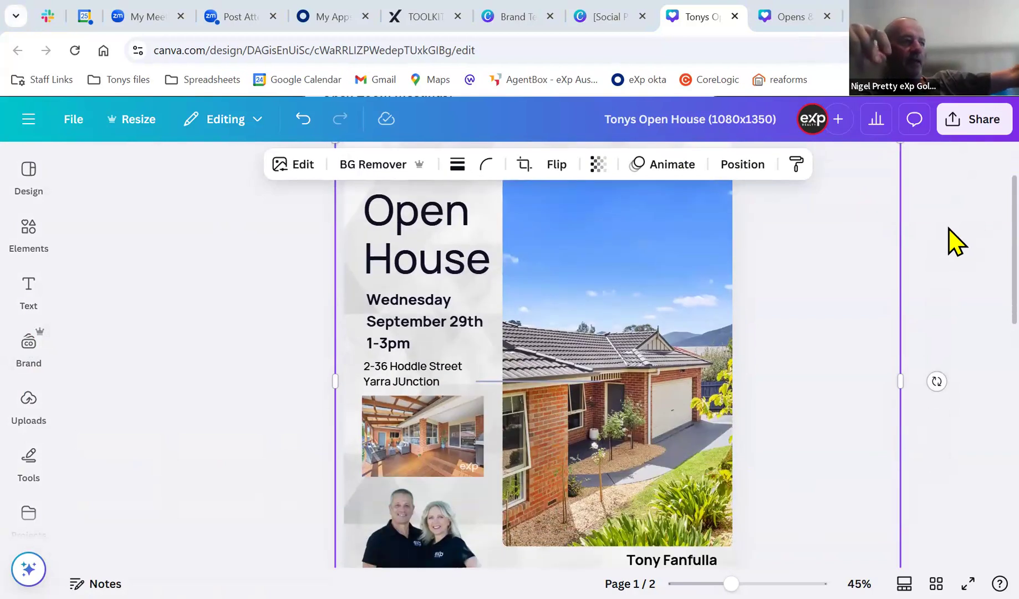
pyautogui.click(948, 229)
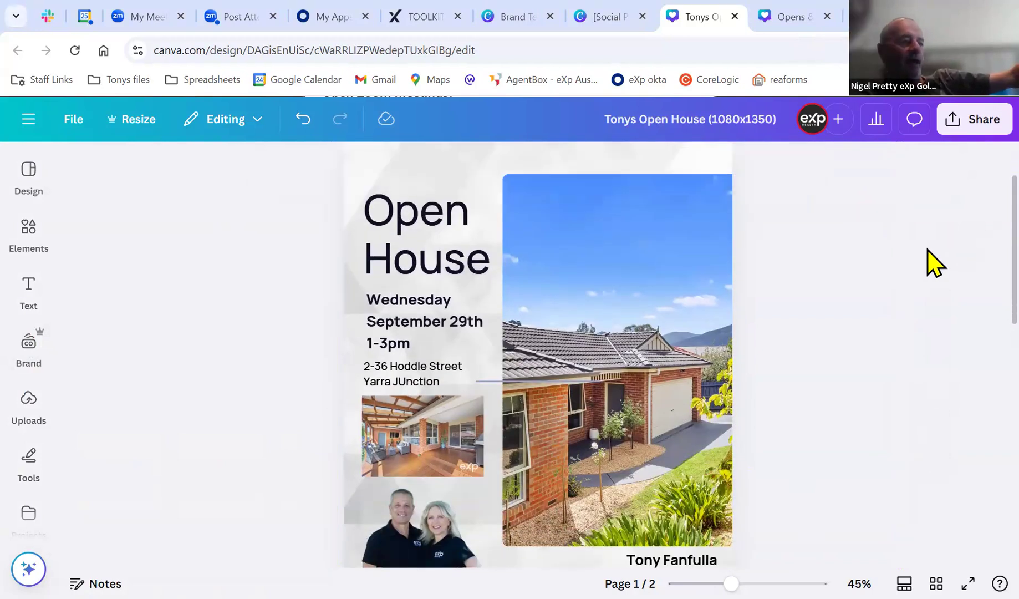
pyautogui.scroll(2, 927, 249)
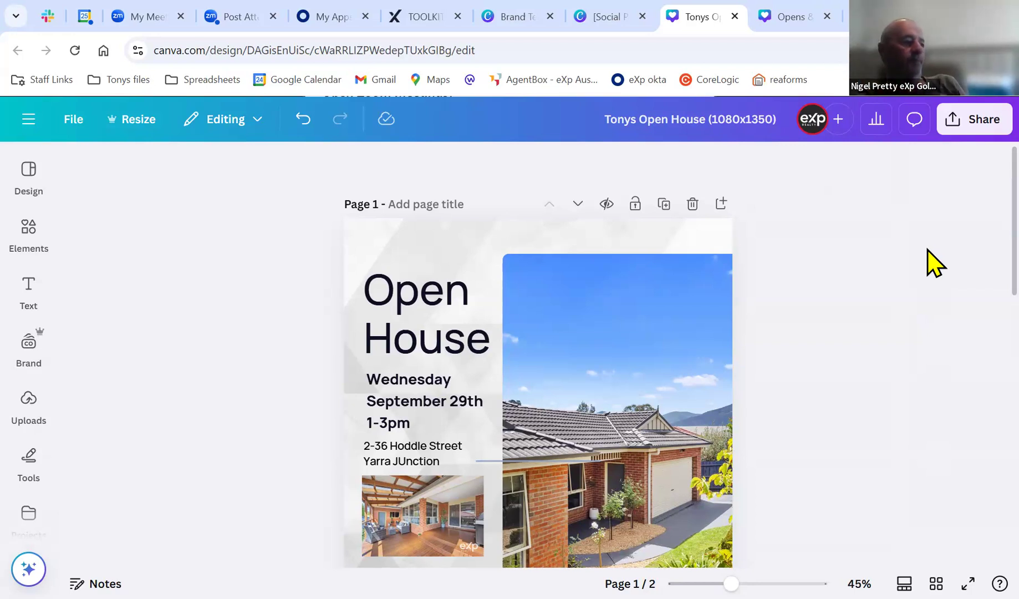
pyautogui.scroll(-2, 920, 266)
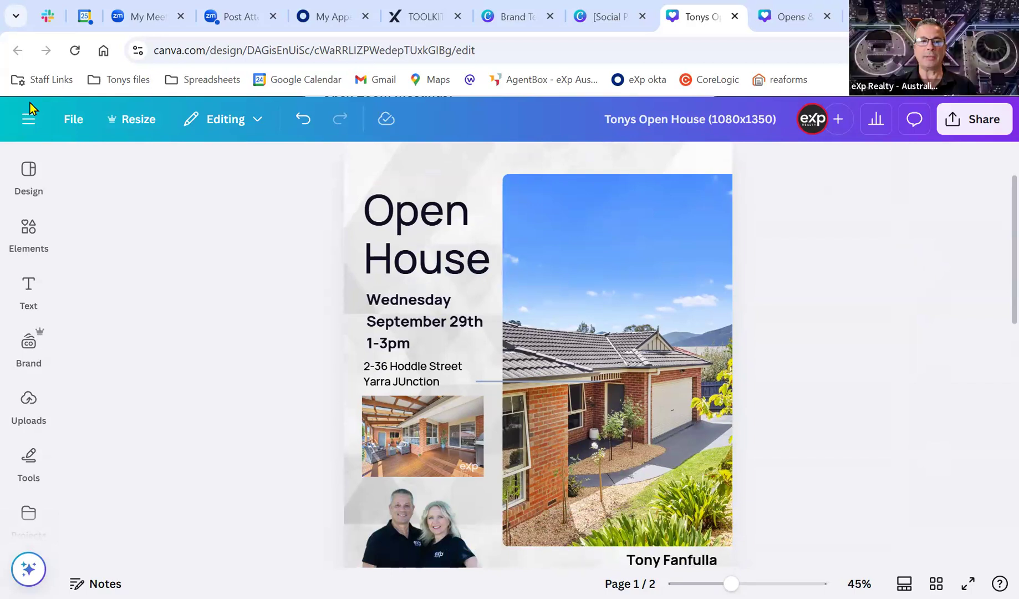
pyautogui.click(72, 119)
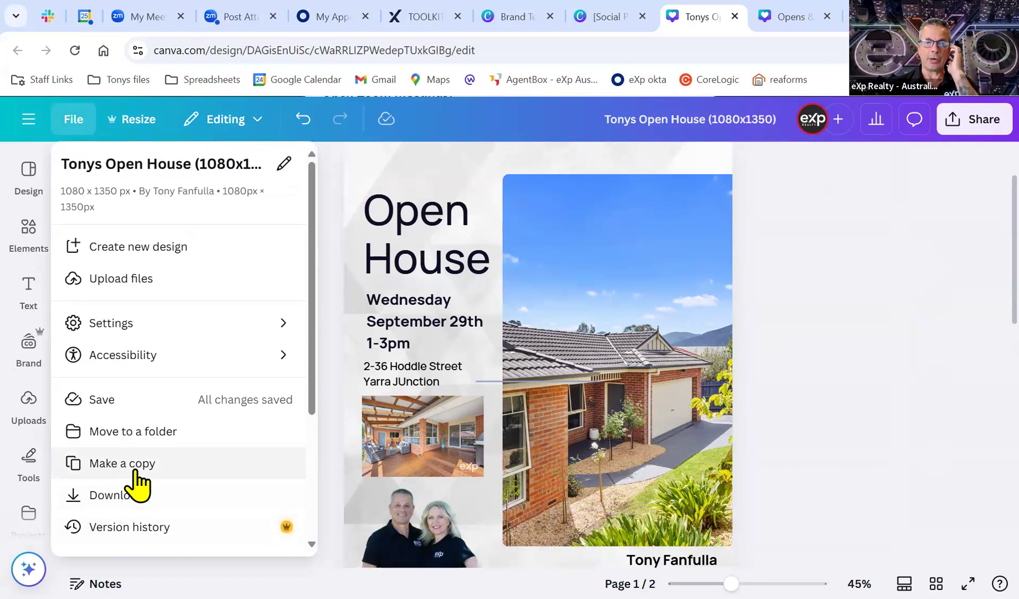
# Close the File menu to return to the finished Open House flyer.
pyautogui.click(814, 311)
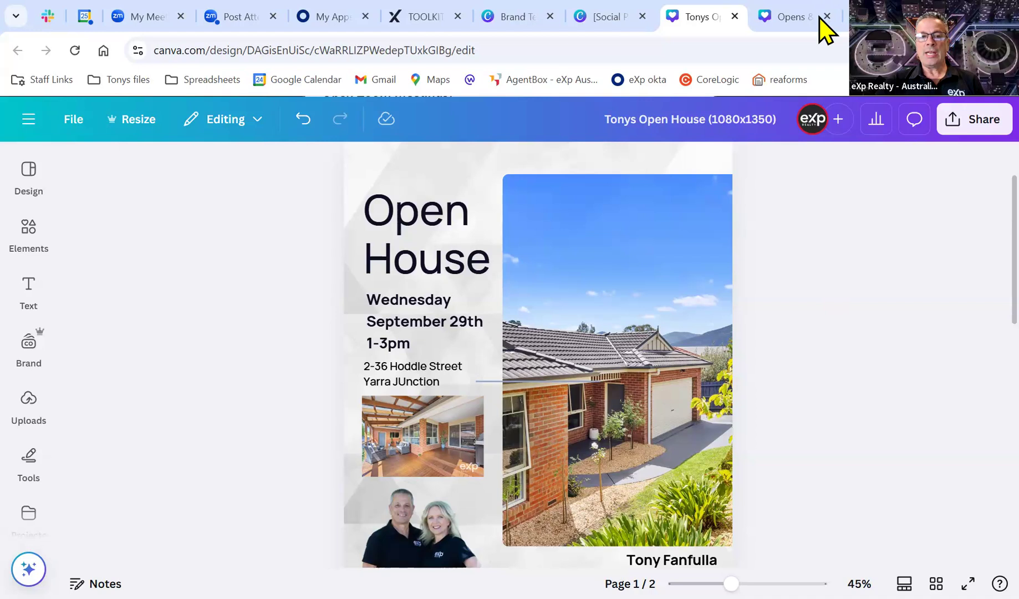
# Download only page 1 of the Open House design as a PNG.
pyautogui.click(970, 120)
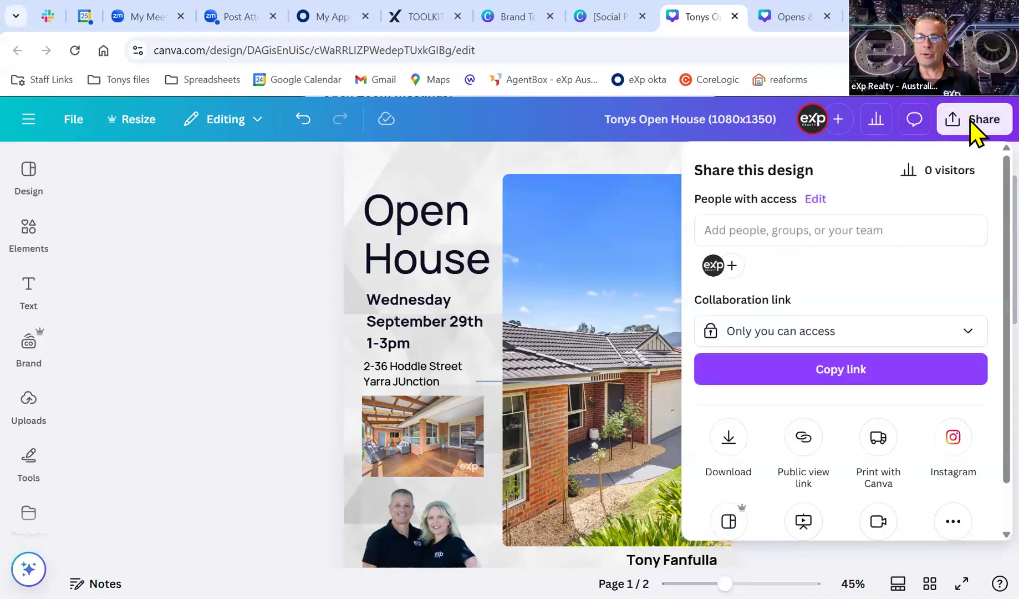
pyautogui.click(729, 438)
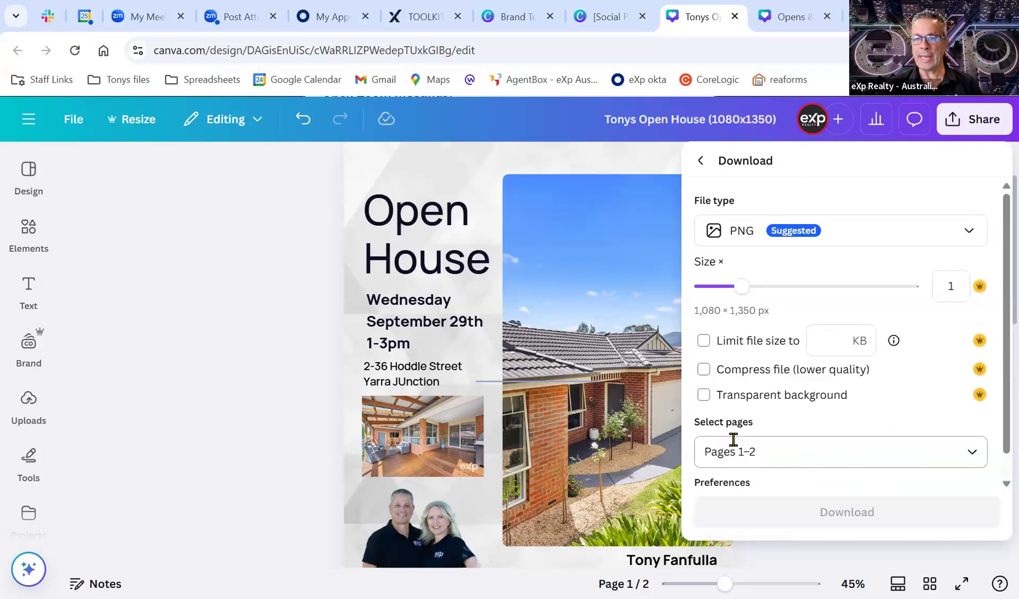
pyautogui.click(814, 240)
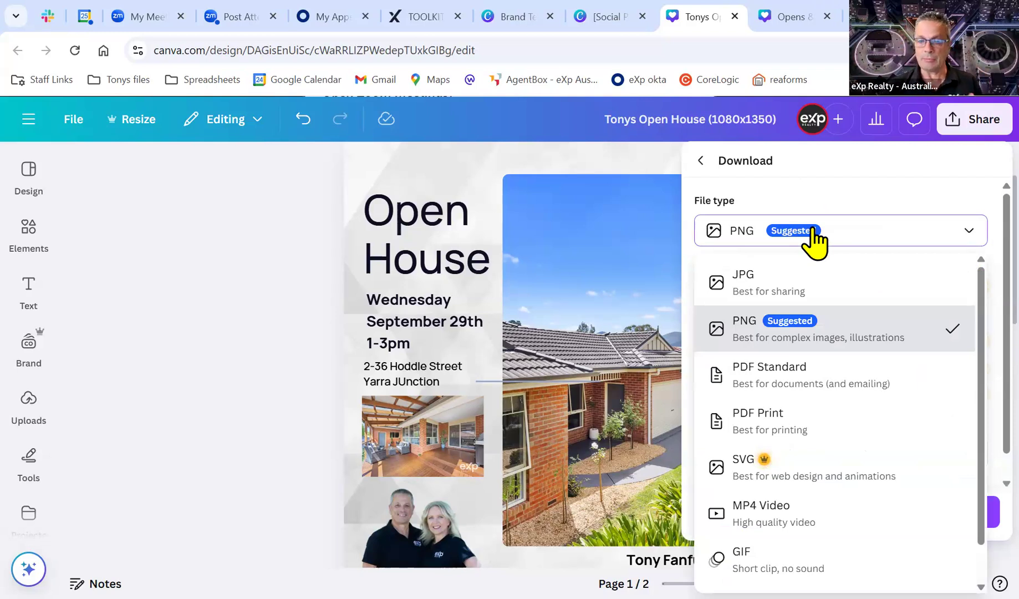
pyautogui.click(813, 231)
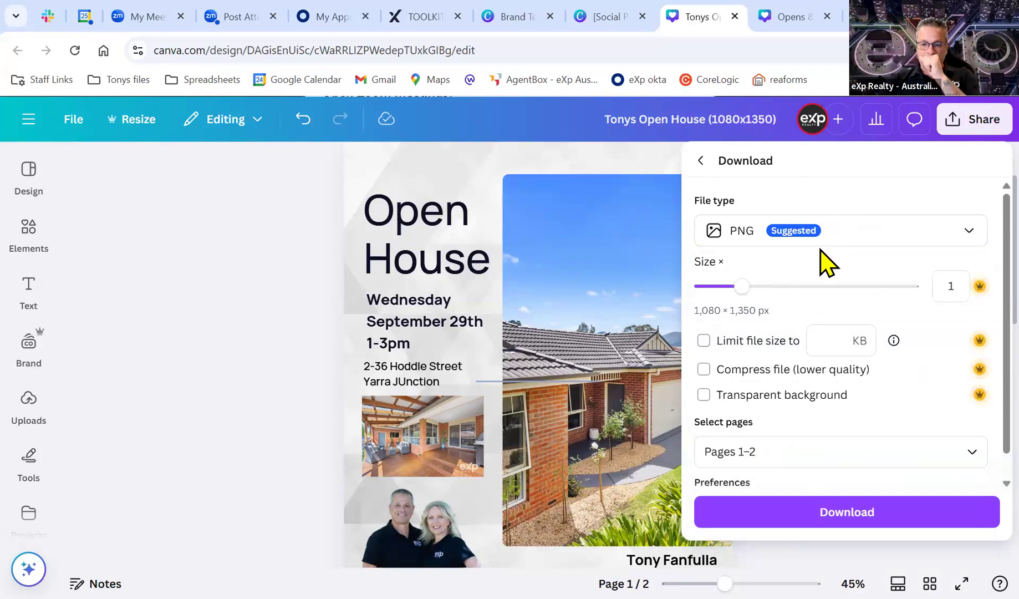
pyautogui.click(779, 455)
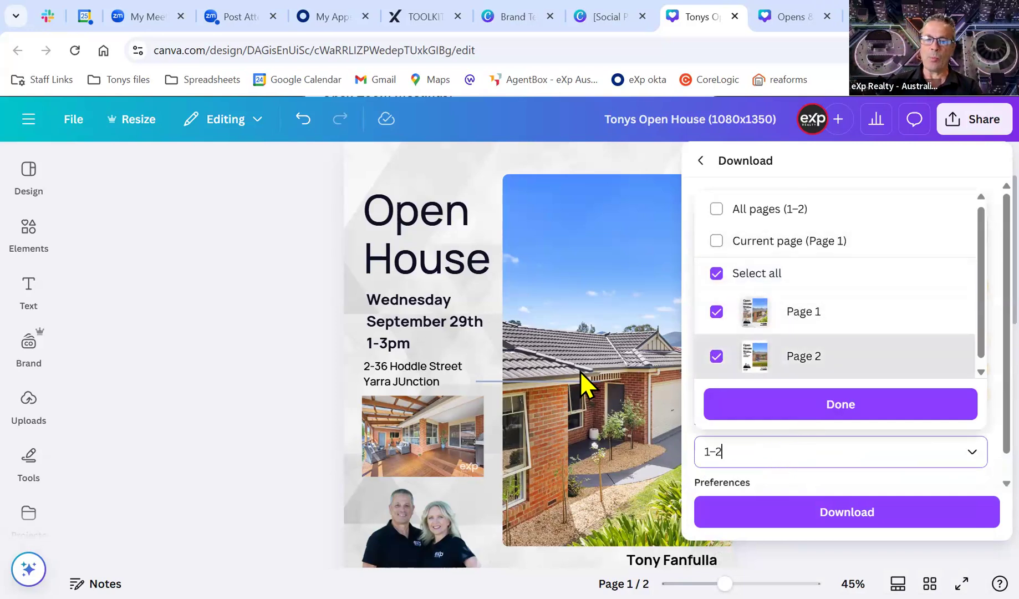
pyautogui.click(716, 356)
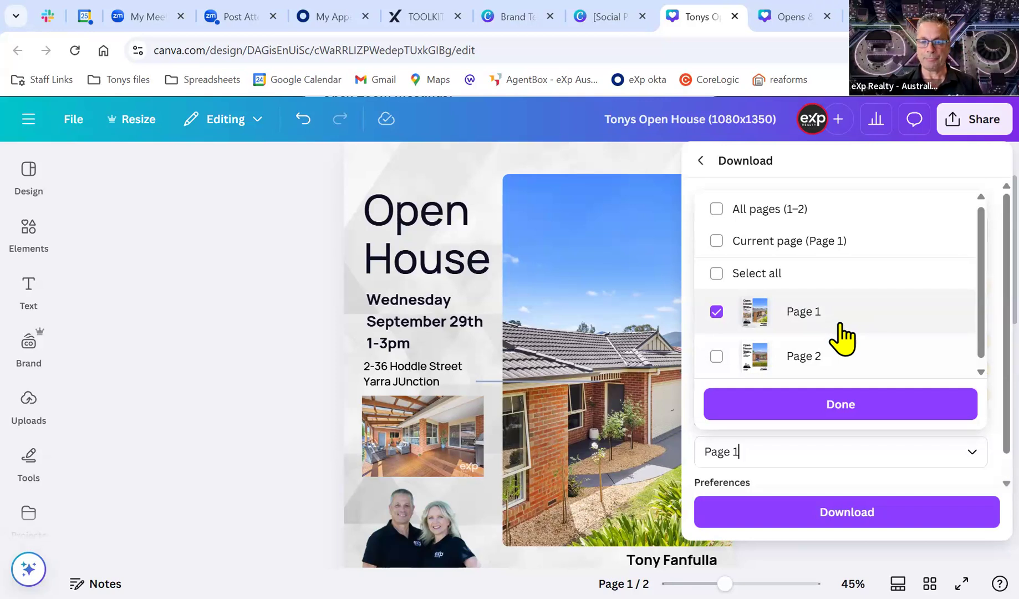
pyautogui.click(847, 416)
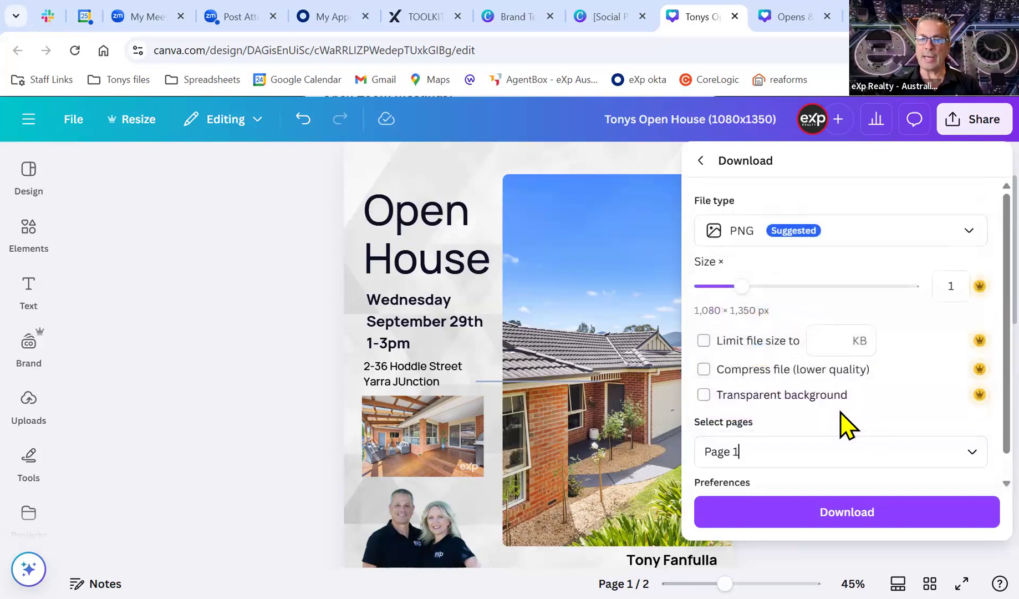
pyautogui.click(858, 515)
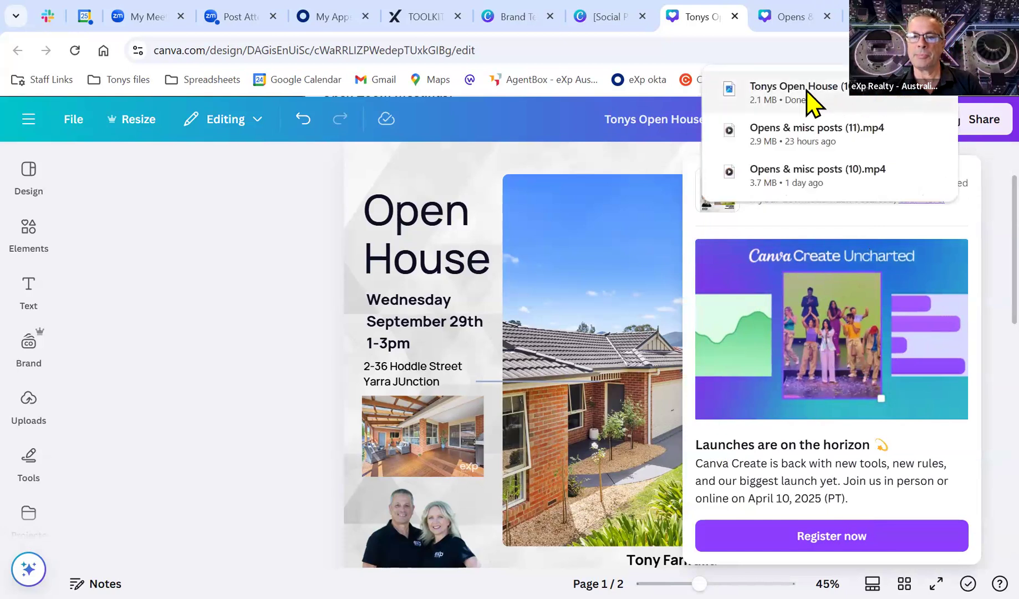
# Show the downloaded Tonys Open House PNG in its Downloads folder.
pyautogui.click(909, 103)
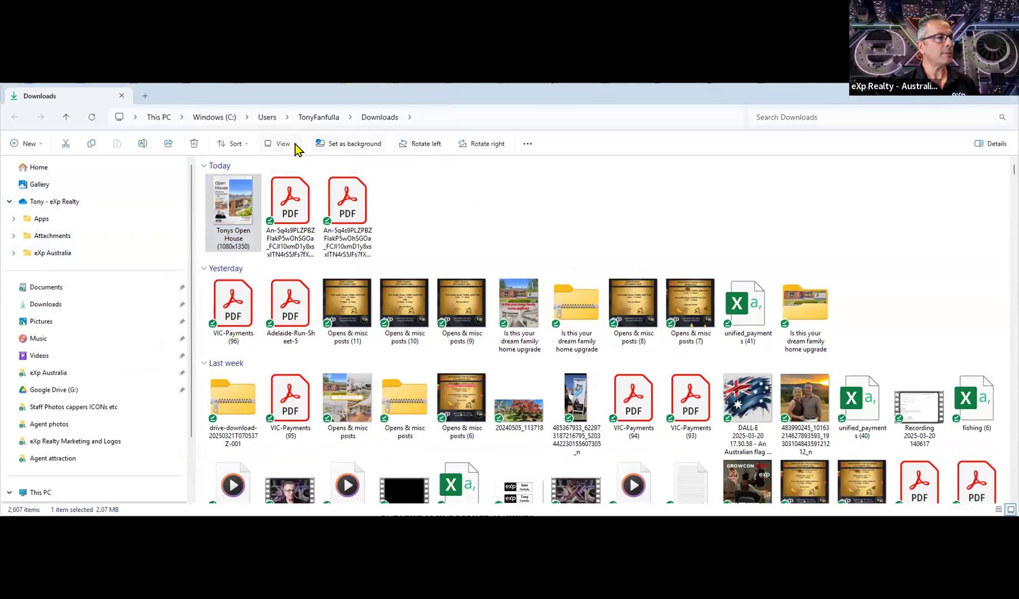
# Show Downloads as extra-large icons to view the Open House PNG, then return to Canva.
pyautogui.scroll(3, 302, 266)
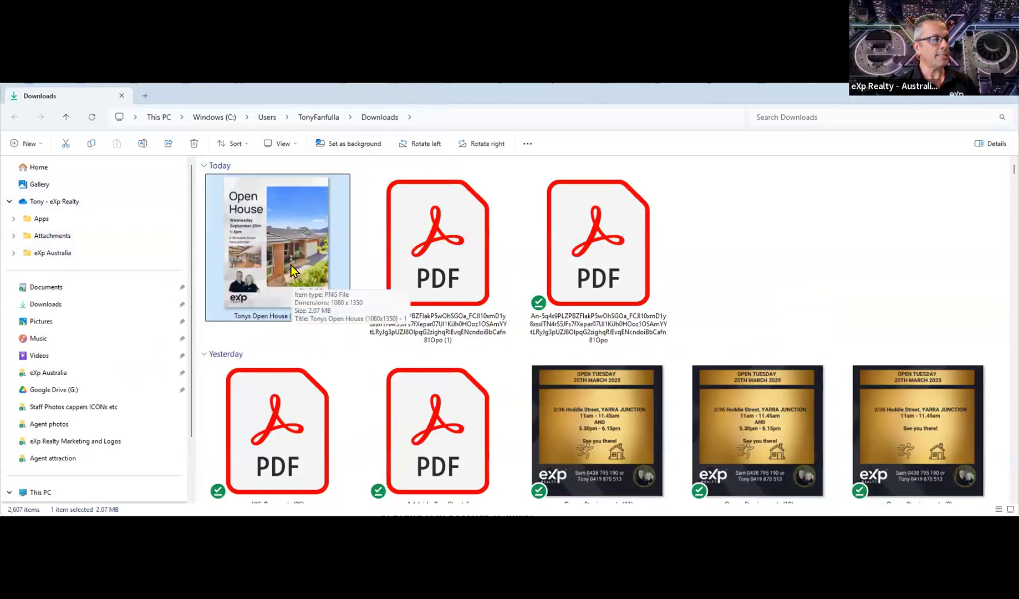
pyautogui.scroll(-5, 573, 336)
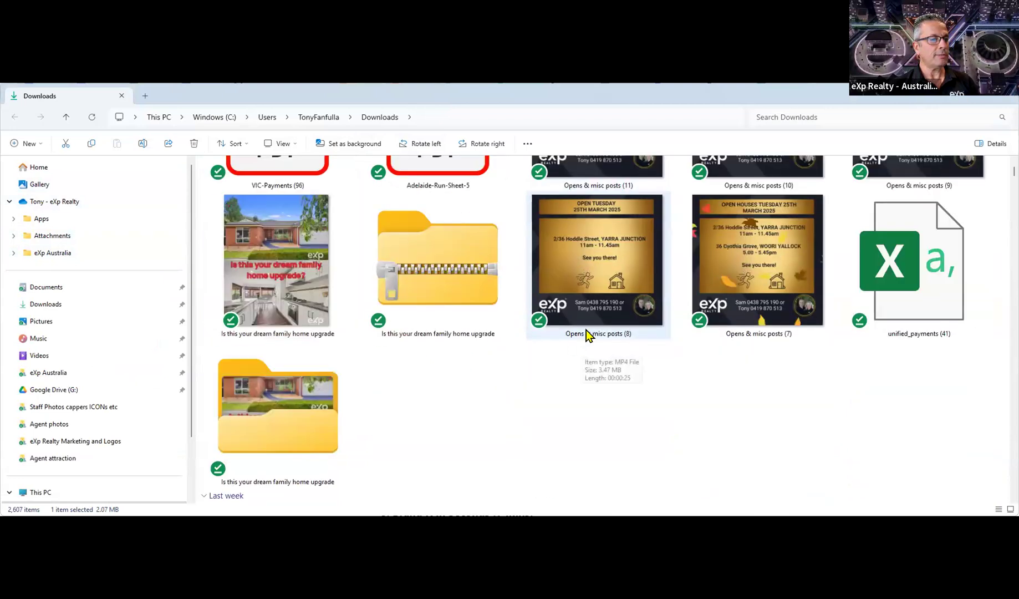
pyautogui.scroll(2, 587, 334)
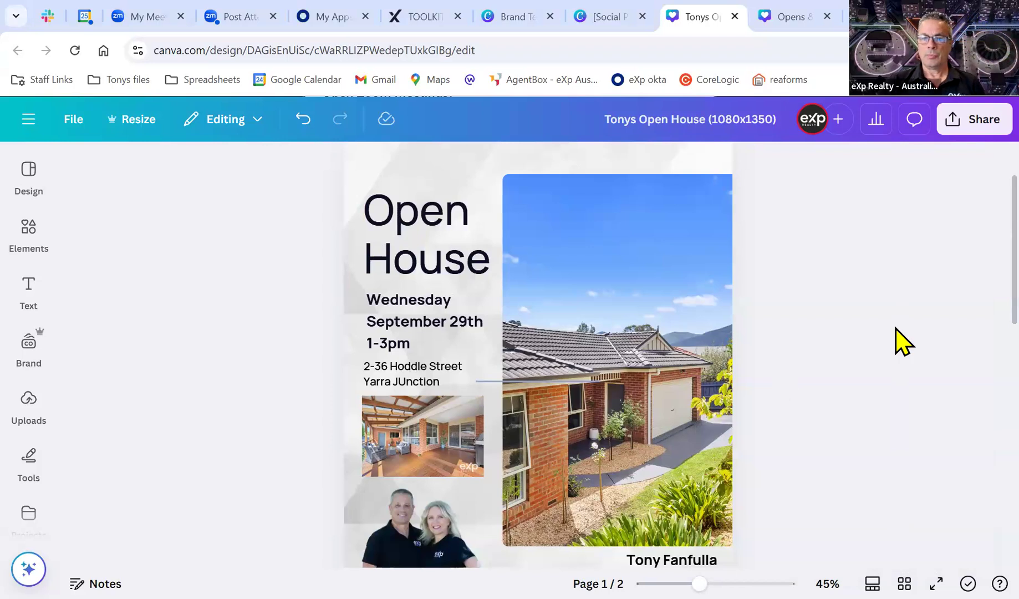
pyautogui.scroll(-3, 901, 391)
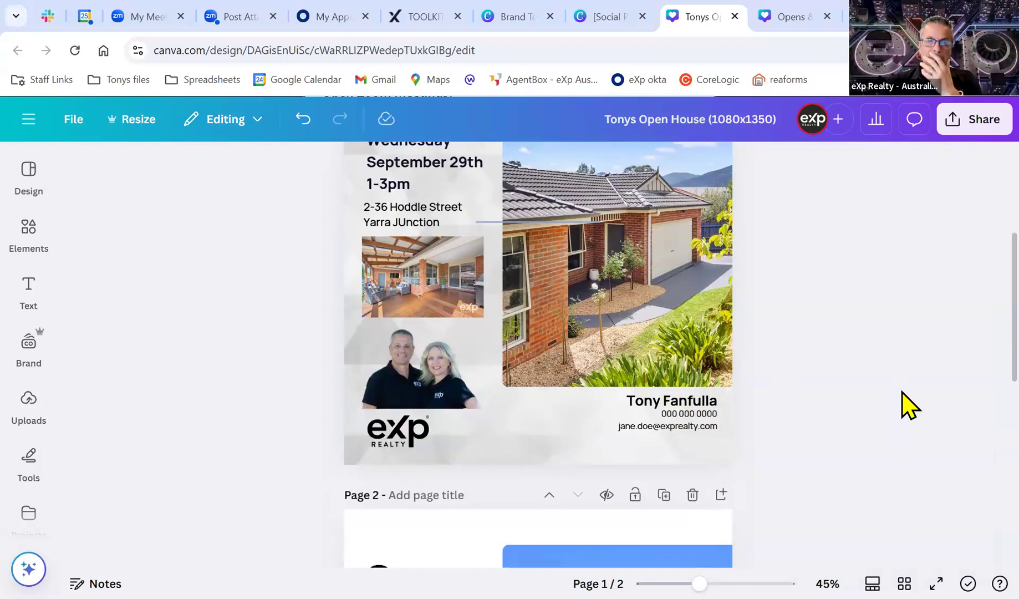
pyautogui.scroll(4, 901, 391)
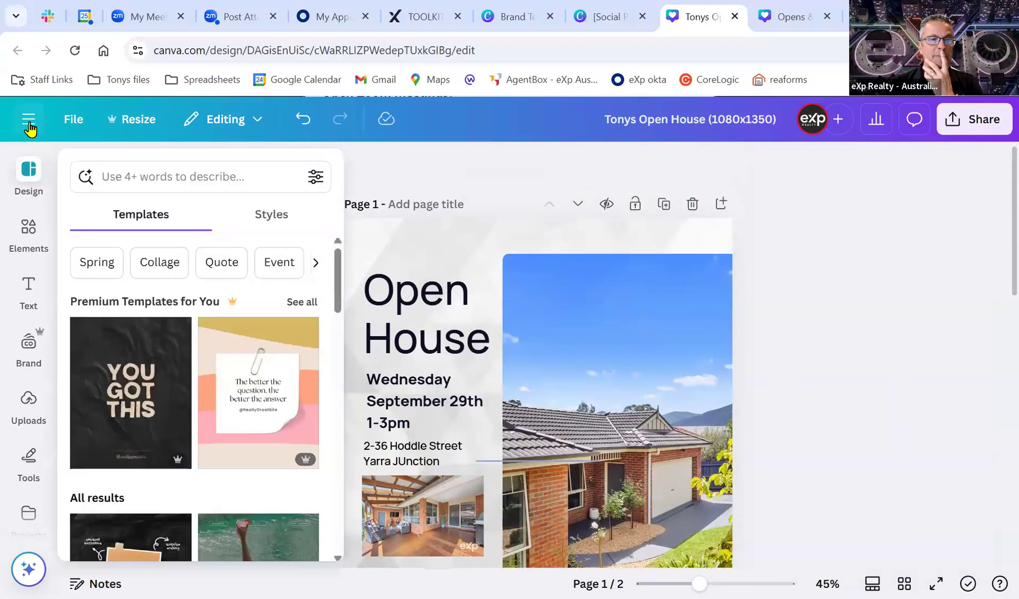
pyautogui.click(29, 120)
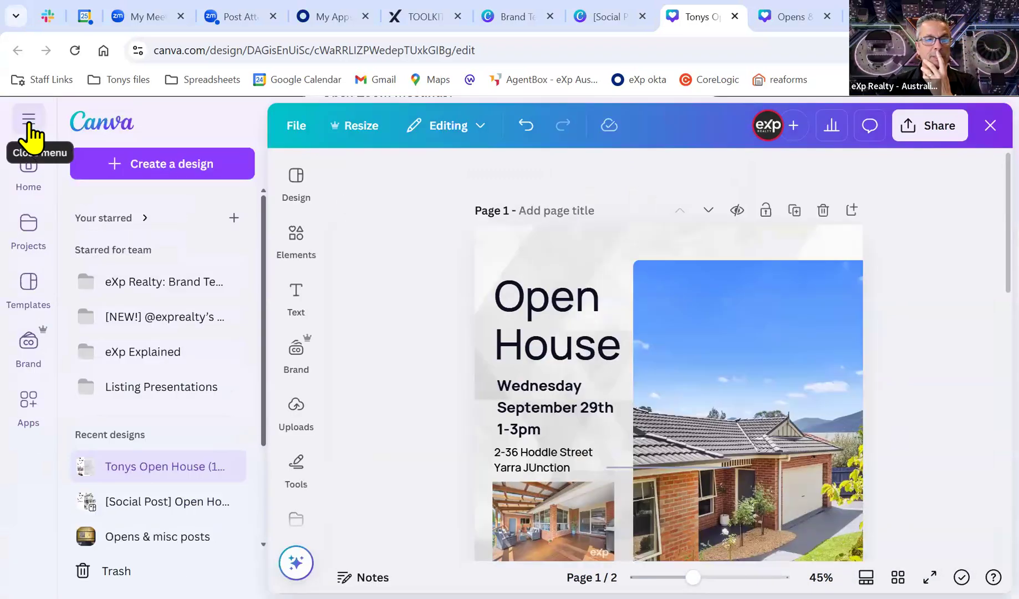
# Go to Canva Home and open the Opens & misc posts design from Recent designs.
pyautogui.click(28, 169)
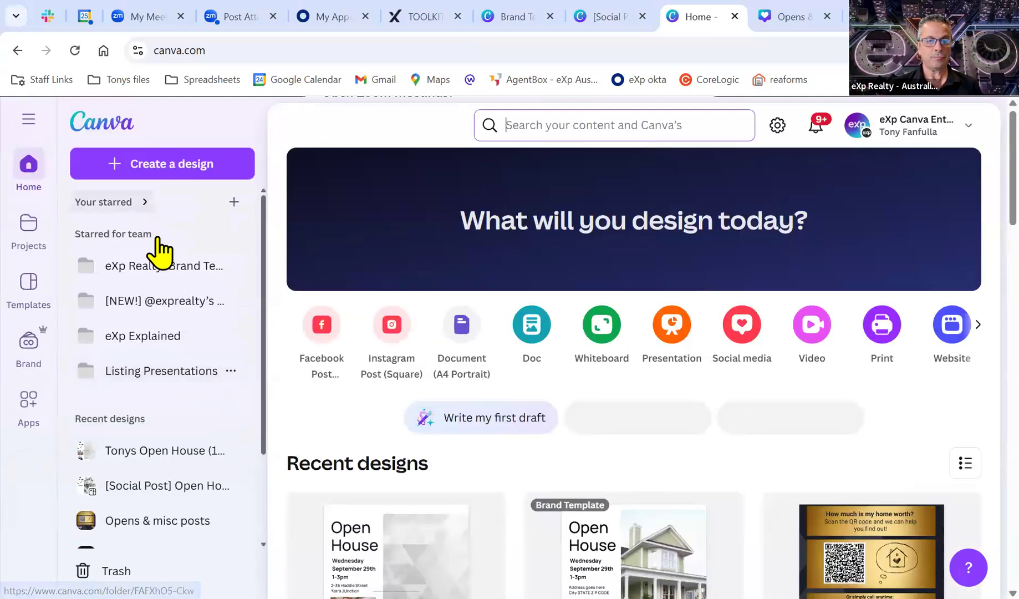
pyautogui.scroll(-1, 359, 421)
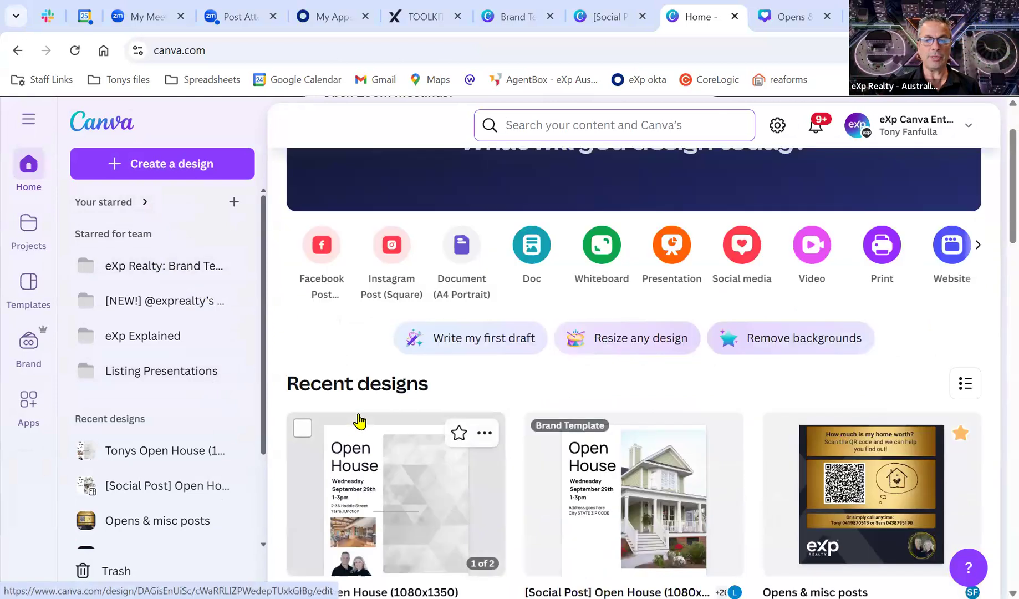
pyautogui.scroll(-2, 366, 410)
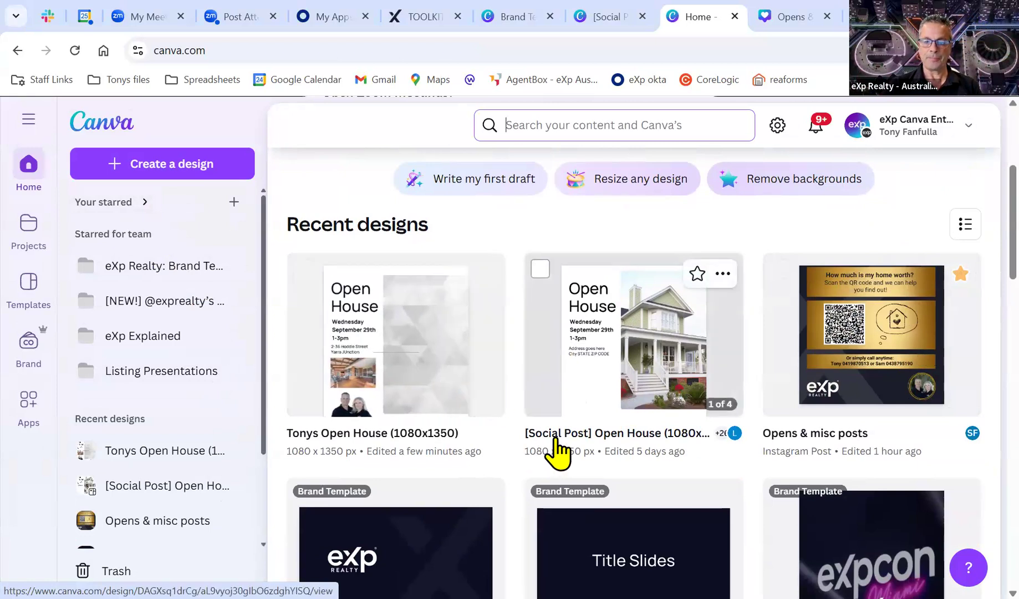
pyautogui.click(786, 359)
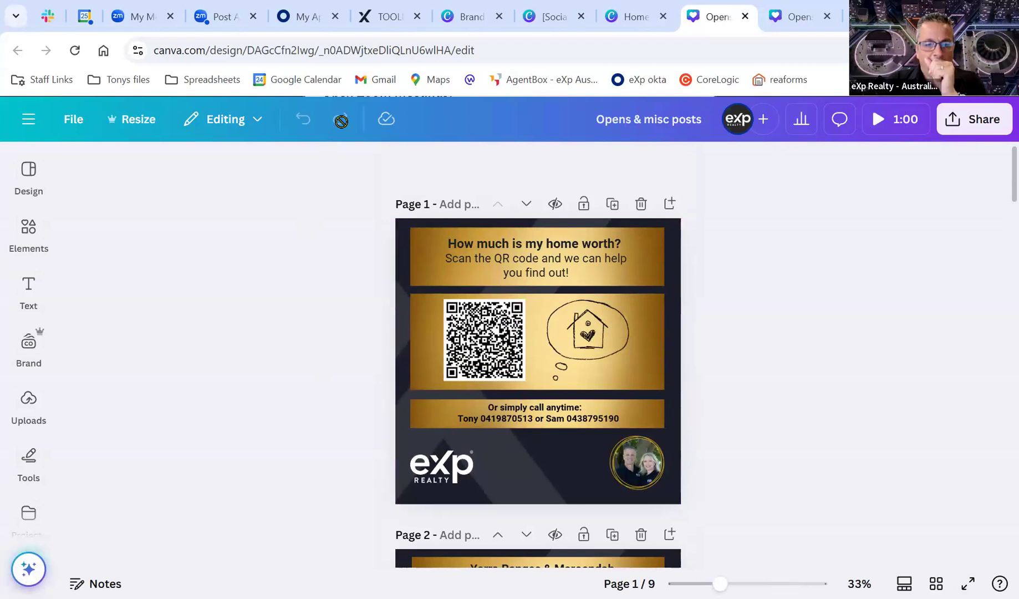
# Scroll to page 5's open-houses post and select its falling-leaves element.
pyautogui.scroll(-4, 707, 421)
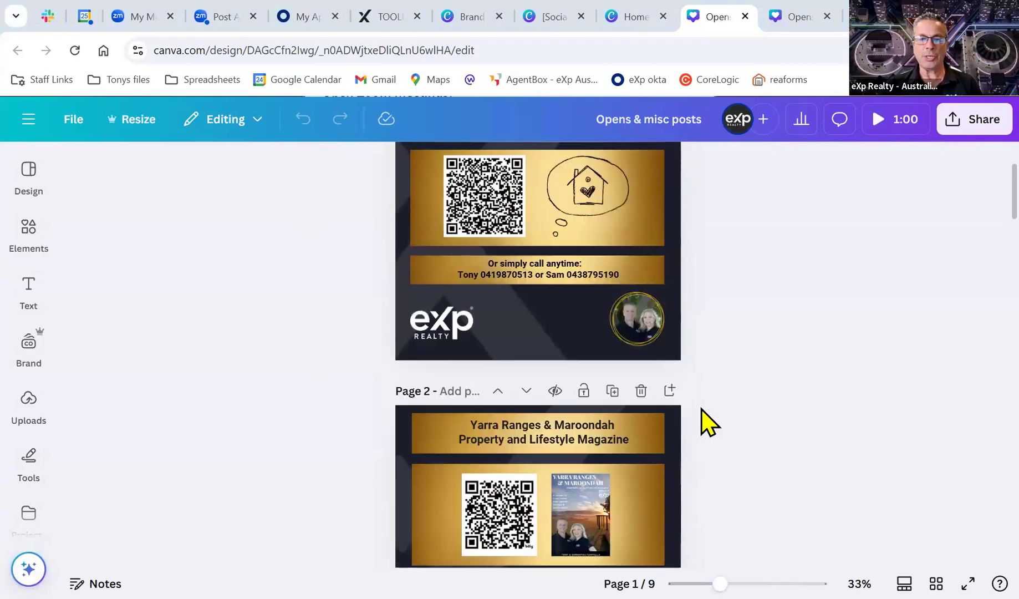
pyautogui.scroll(-3, 707, 424)
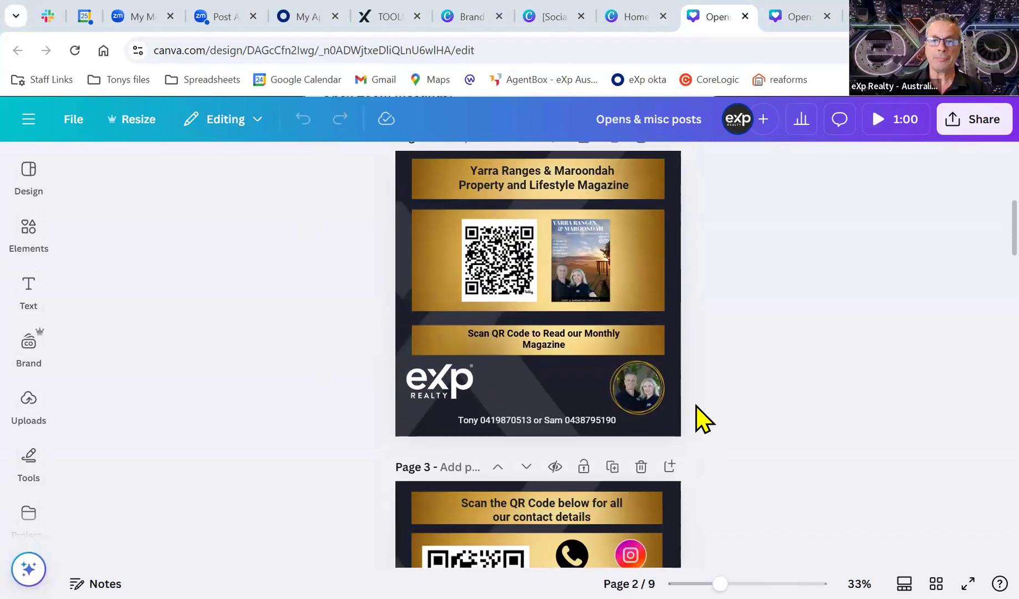
pyautogui.scroll(-4, 737, 396)
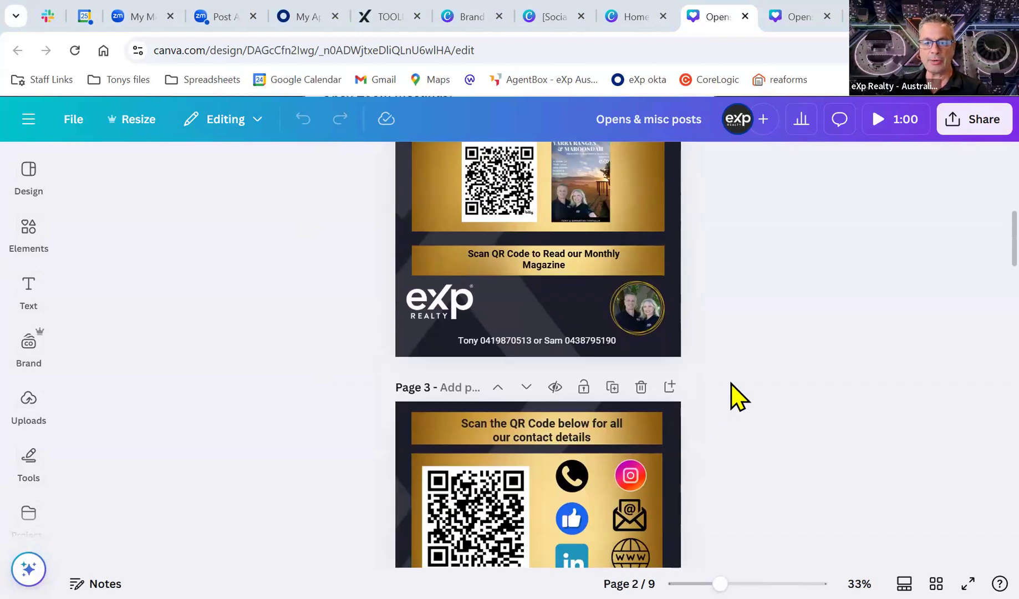
pyautogui.scroll(-1, 729, 391)
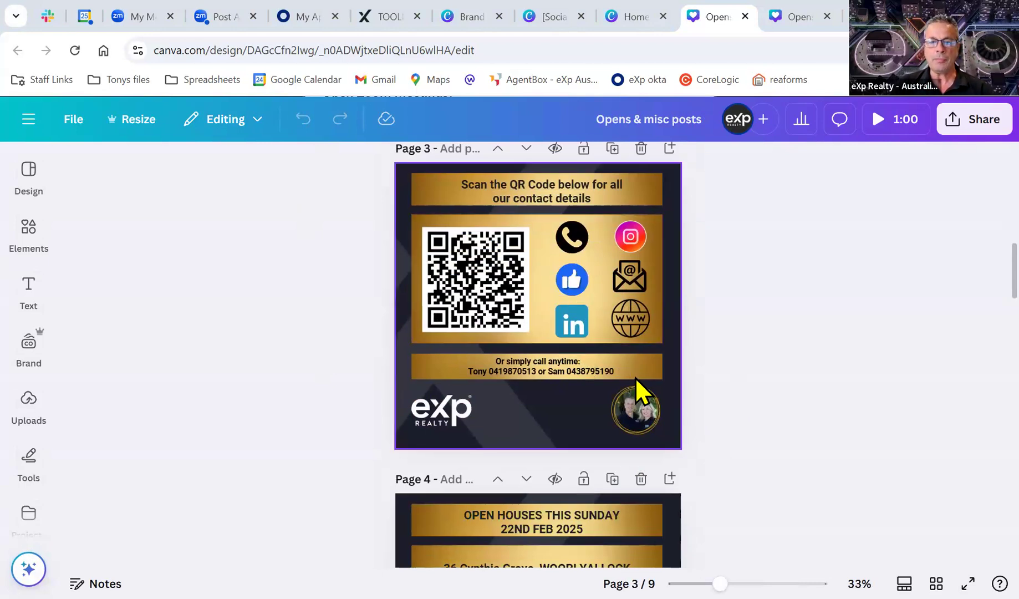
pyautogui.scroll(-5, 635, 377)
pyautogui.scroll(-5, 636, 377)
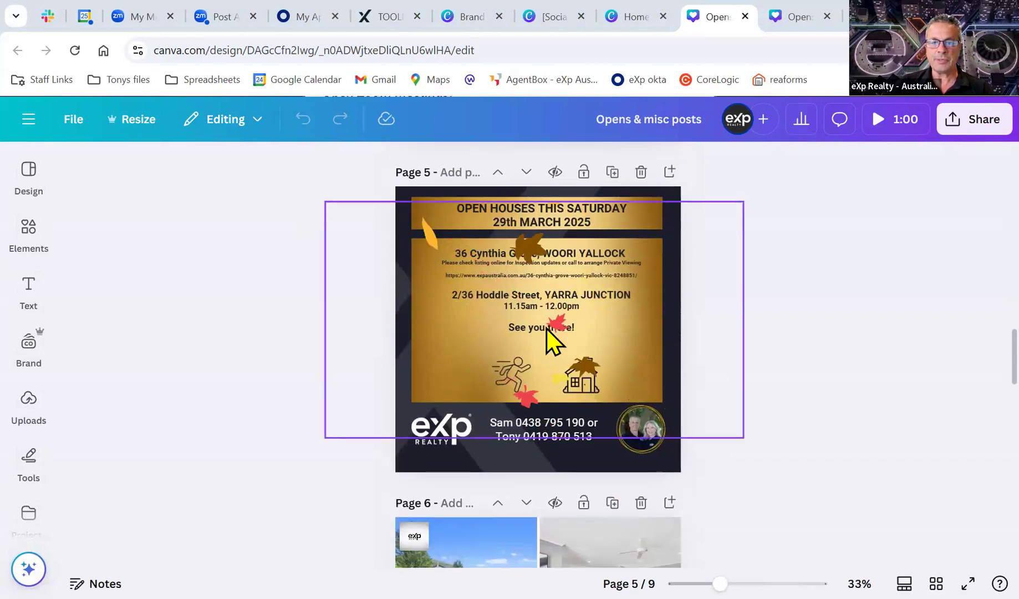
pyautogui.click(546, 329)
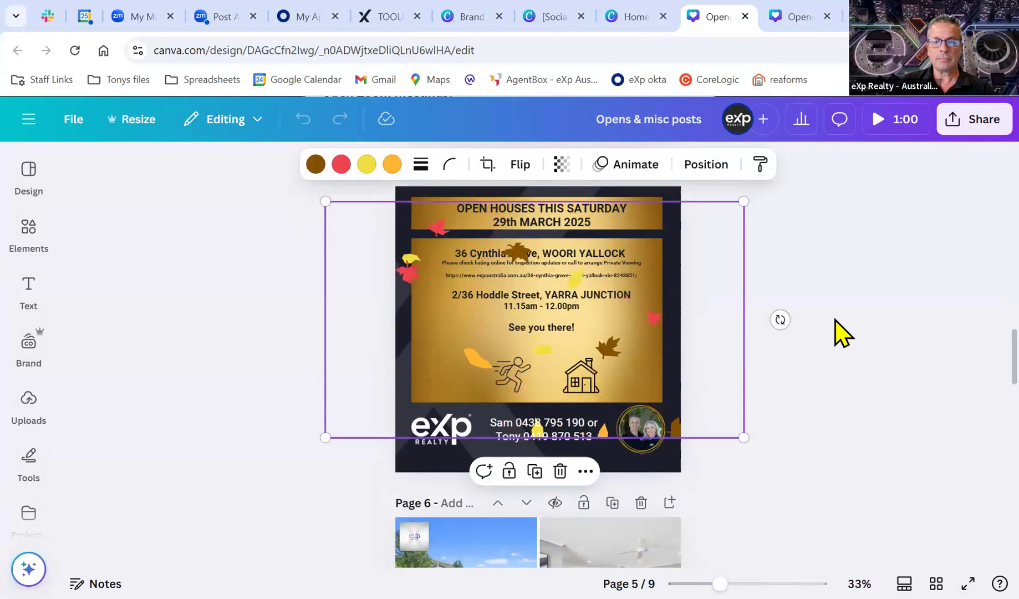
# Deselect the falling leaves and browse through the Elements library.
pyautogui.click(854, 325)
pyautogui.click(29, 238)
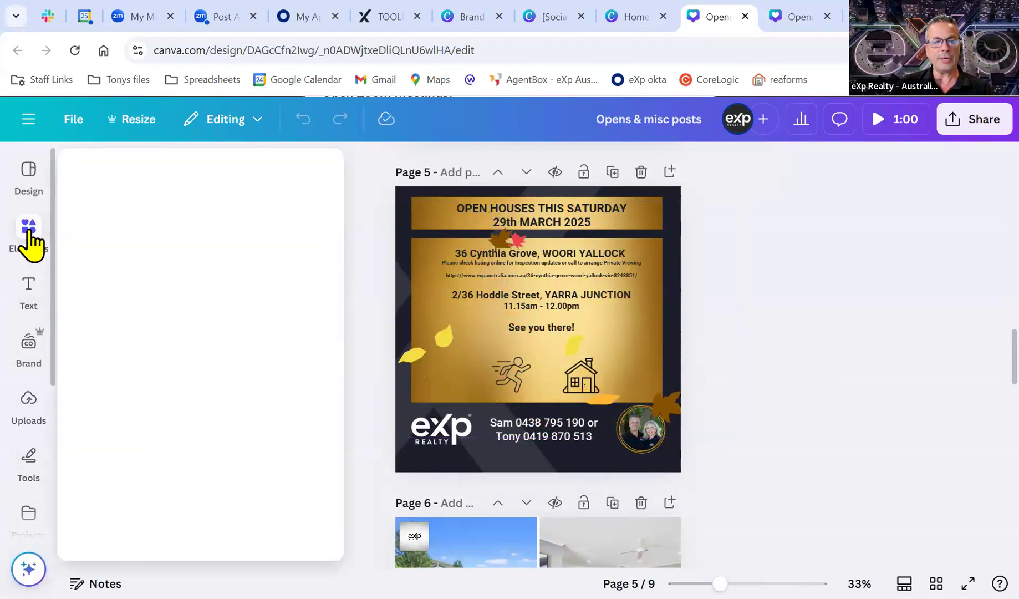
pyautogui.click(31, 413)
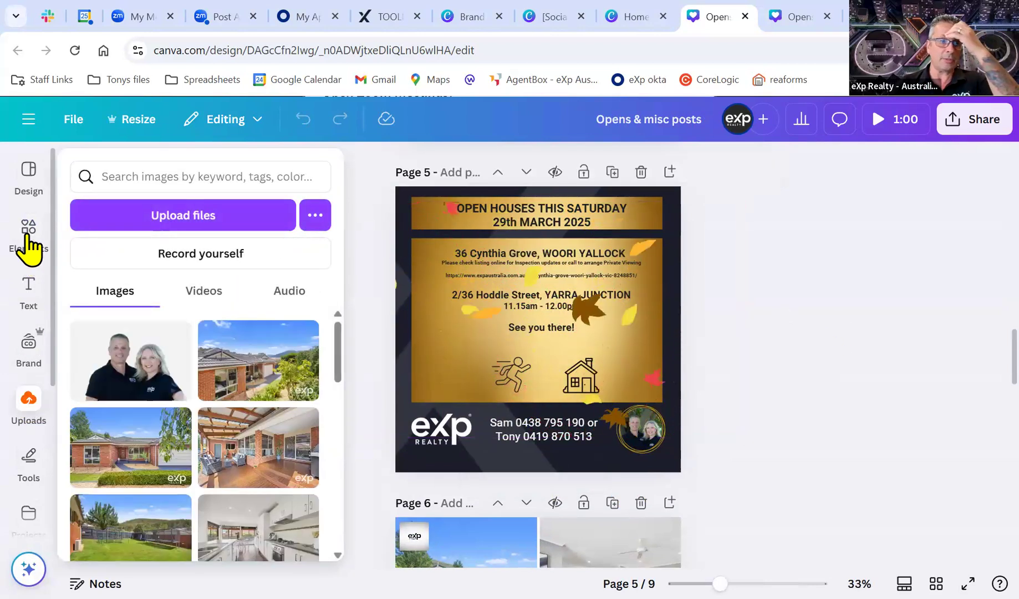
pyautogui.click(31, 240)
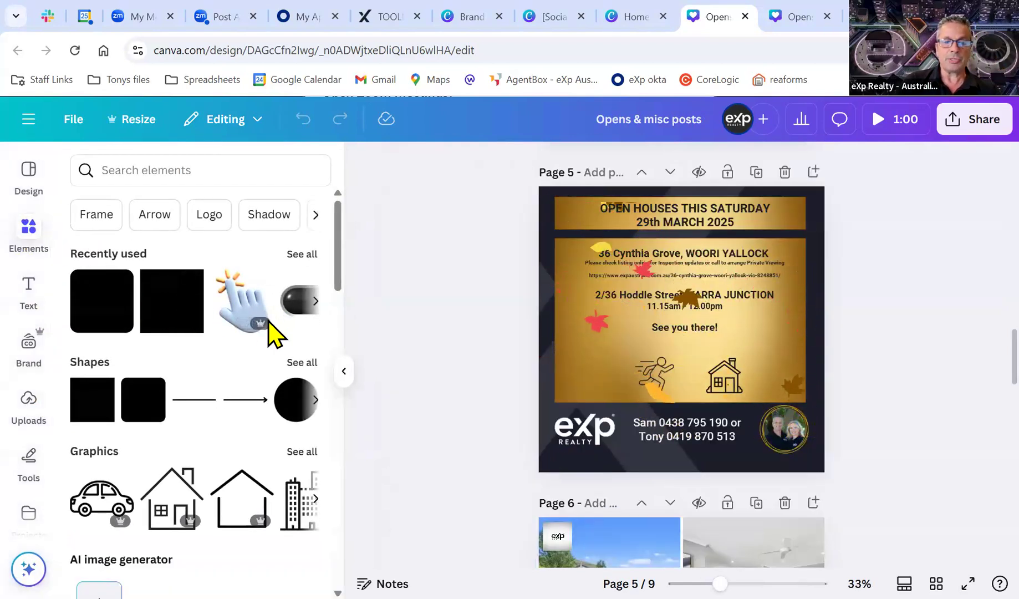
pyautogui.scroll(-1, 248, 360)
pyautogui.scroll(-7, 249, 367)
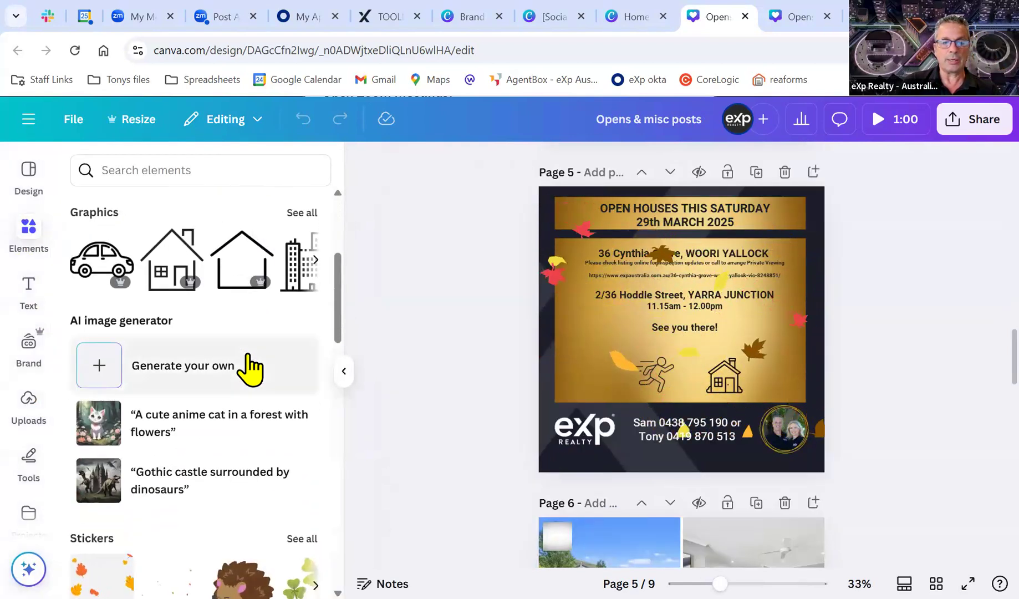
pyautogui.scroll(-3, 249, 367)
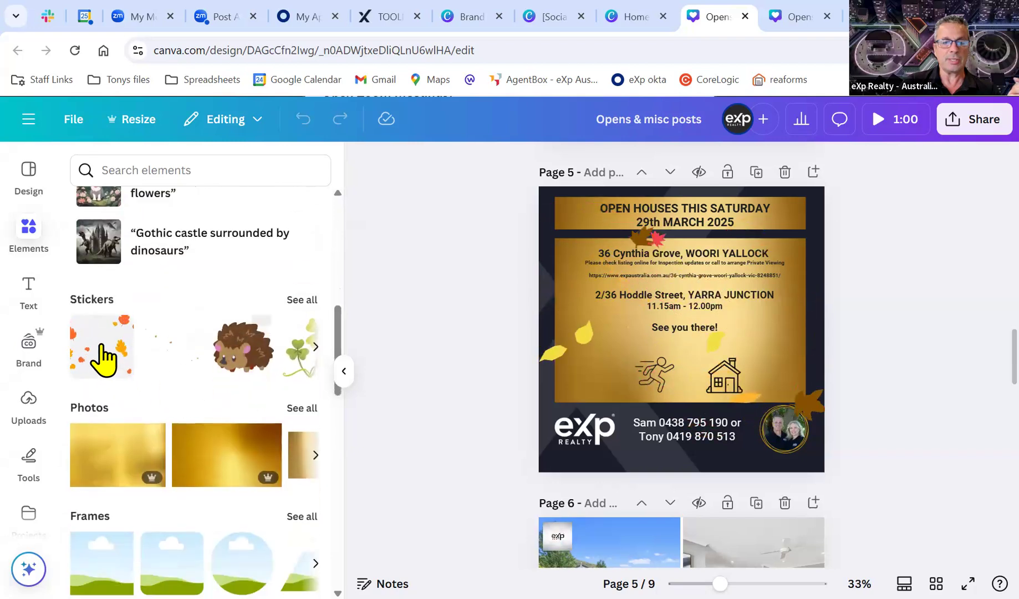
pyautogui.scroll(-3, 124, 369)
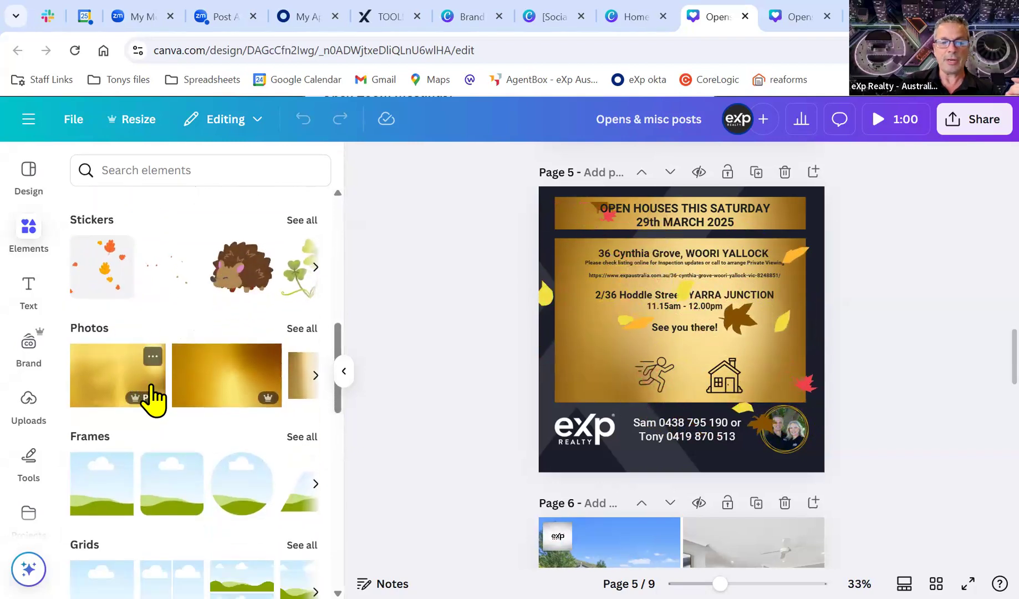
pyautogui.scroll(-5, 183, 393)
pyautogui.scroll(-6, 213, 395)
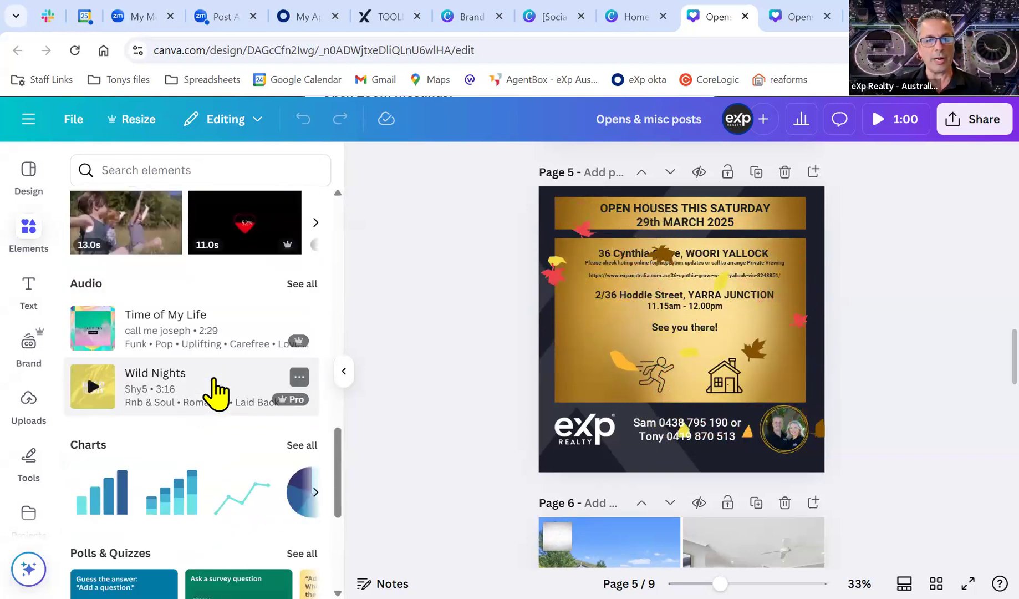
pyautogui.scroll(-3, 199, 410)
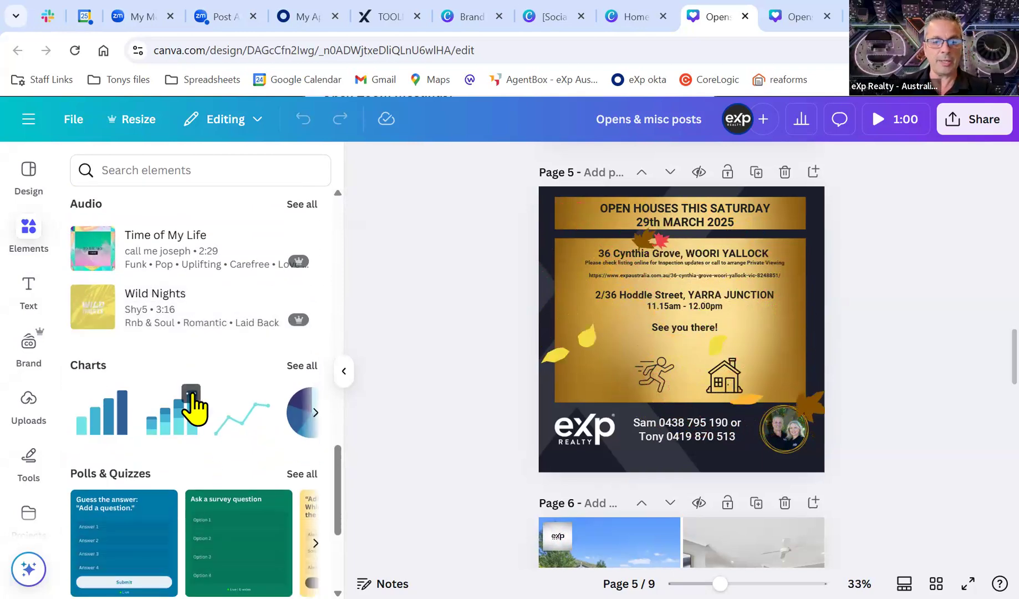
pyautogui.scroll(-5, 199, 421)
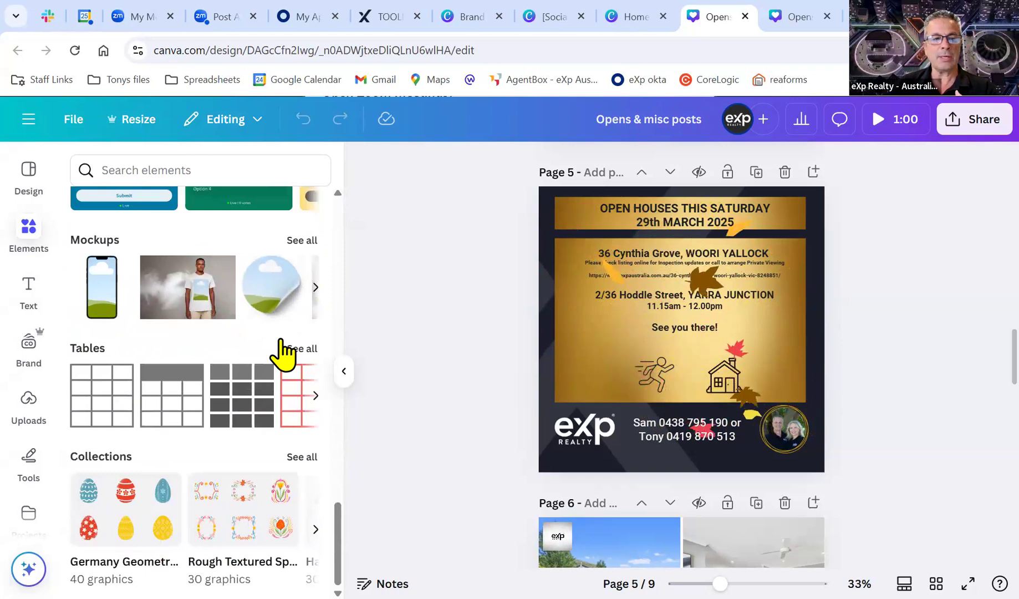
# Close the Elements panel and look through the brand templates and colours panel.
pyautogui.click(30, 231)
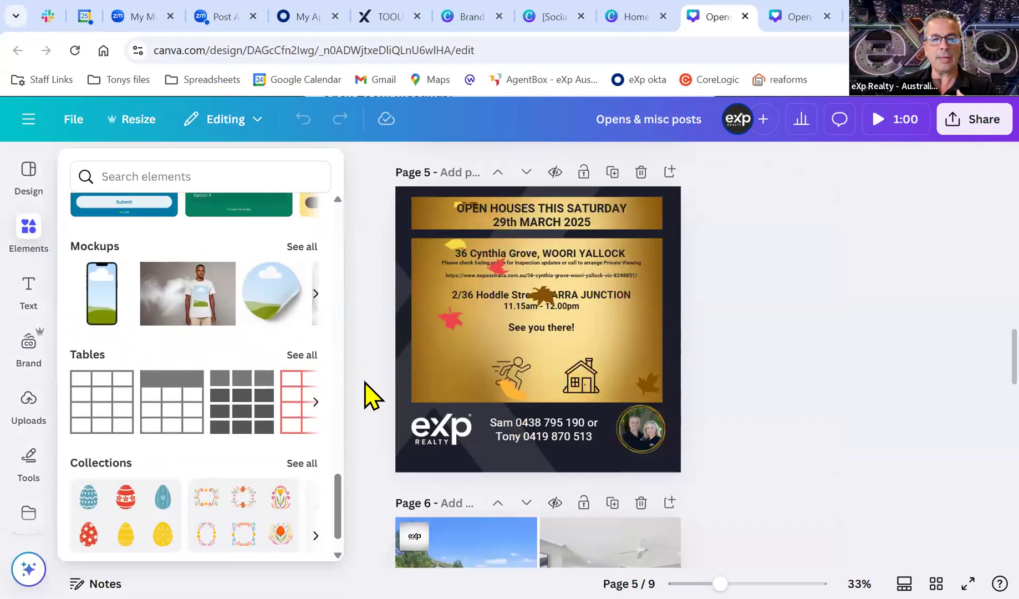
pyautogui.click(28, 345)
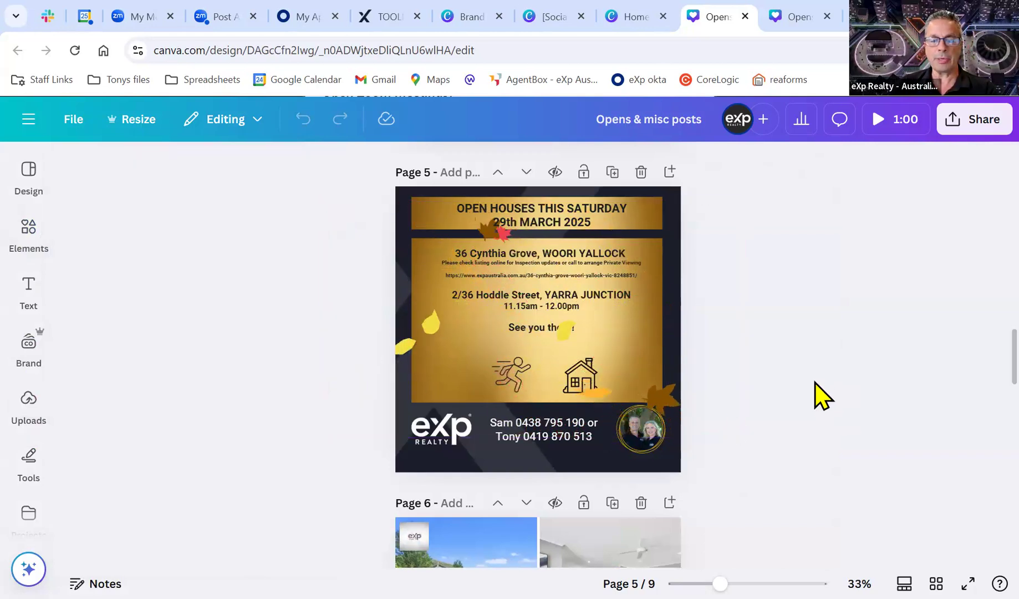
pyautogui.scroll(-2, 814, 383)
pyautogui.scroll(2, 814, 382)
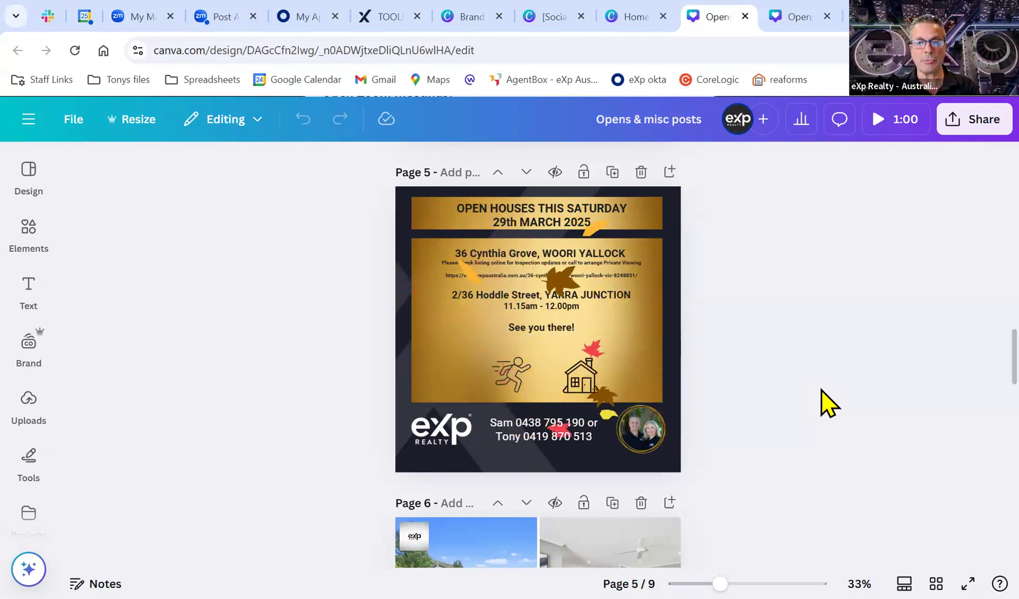
pyautogui.scroll(-5, 821, 388)
pyautogui.scroll(-6, 814, 381)
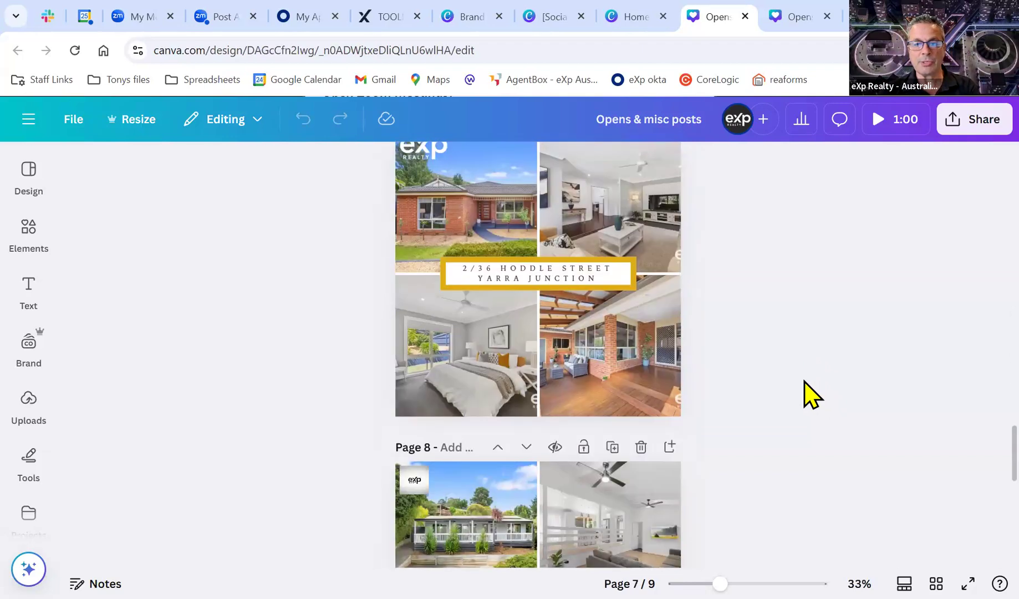
pyautogui.scroll(-4, 799, 380)
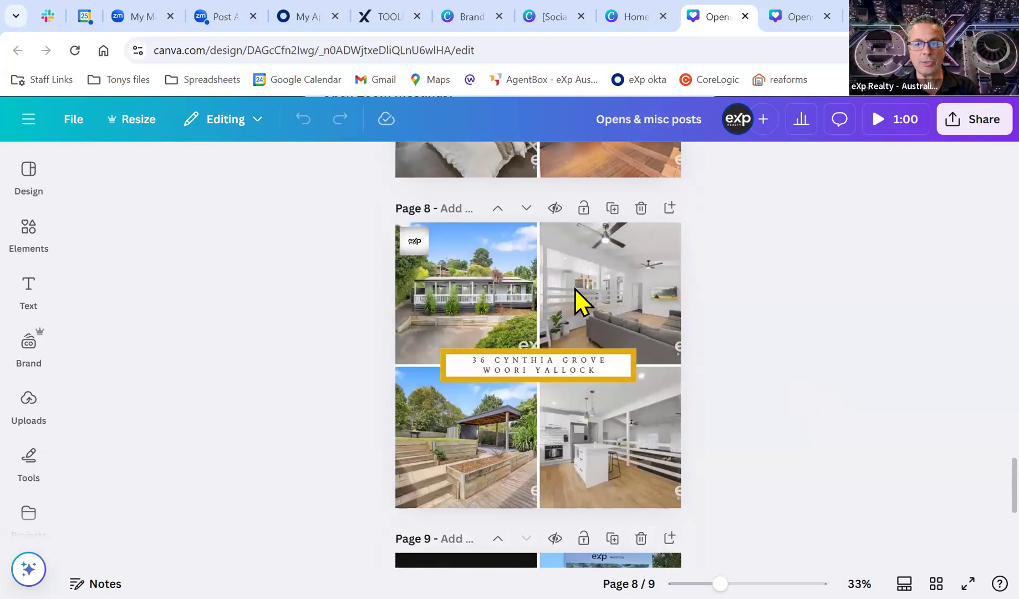
pyautogui.scroll(-4, 520, 322)
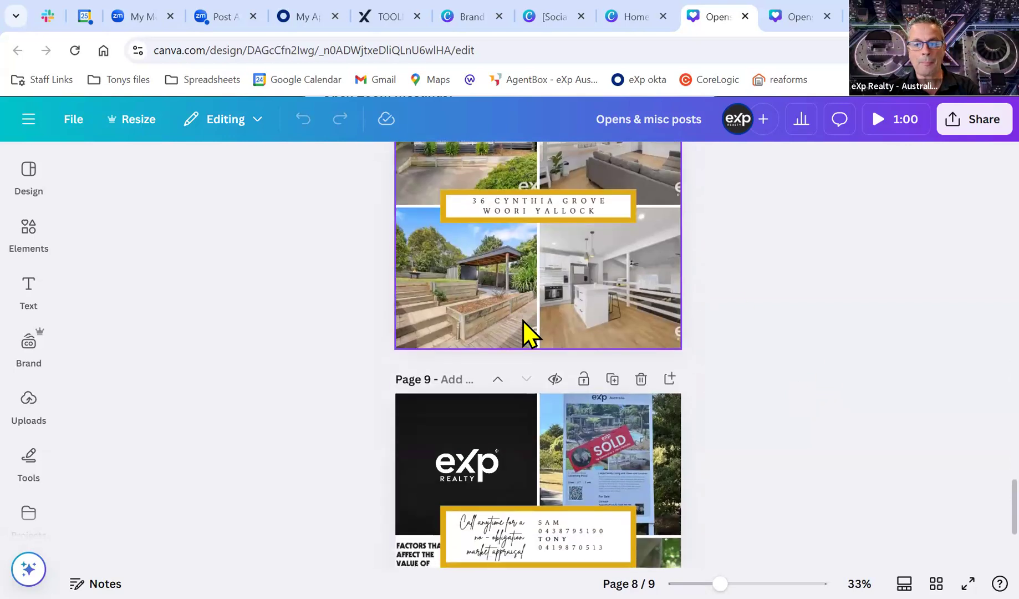
pyautogui.scroll(-2, 482, 379)
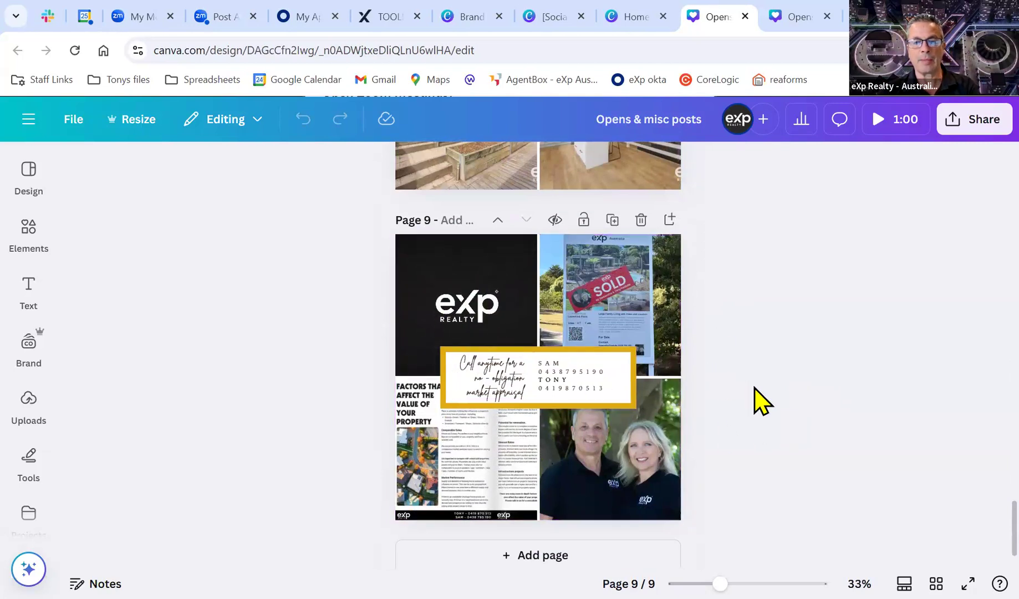
pyautogui.scroll(10, 772, 401)
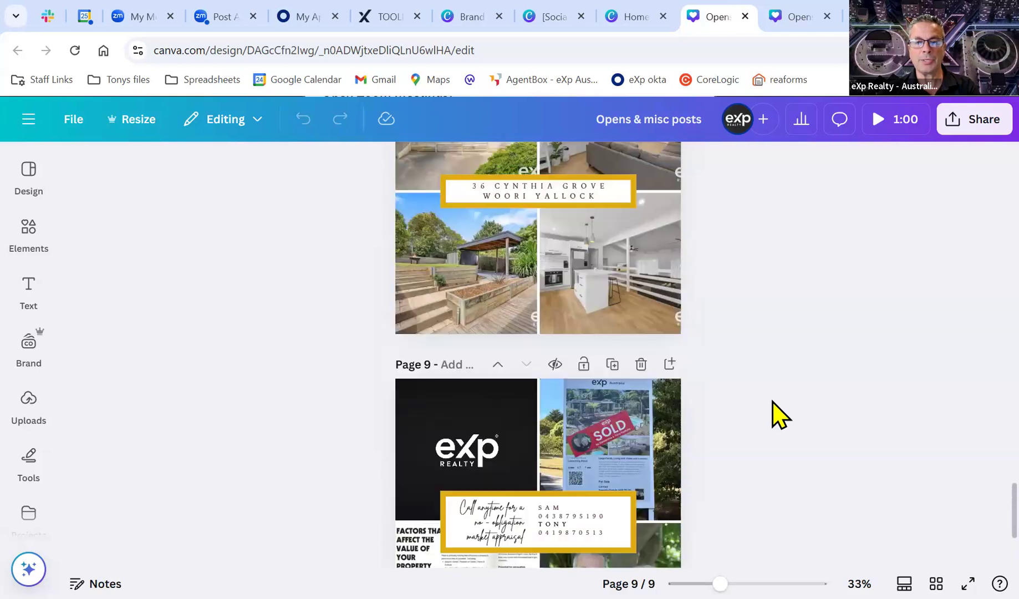
pyautogui.scroll(12, 772, 401)
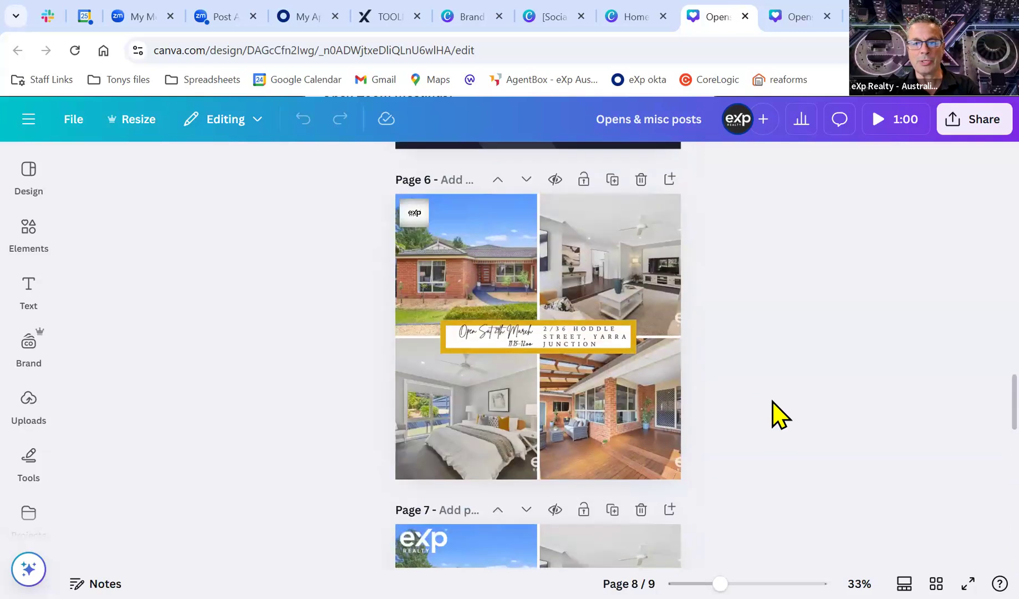
pyautogui.scroll(1, 772, 415)
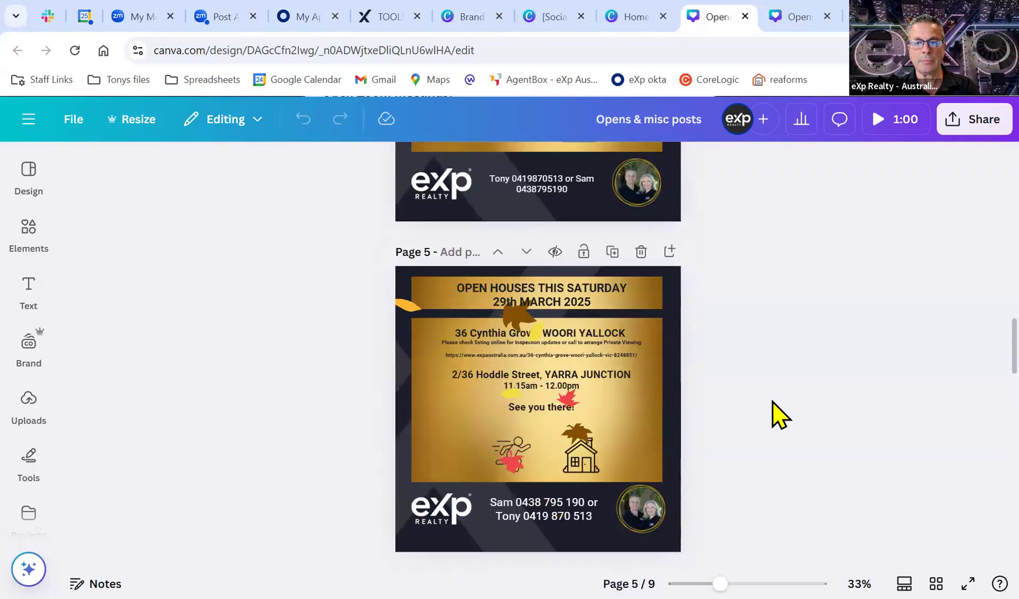
pyautogui.scroll(2, 770, 417)
pyautogui.scroll(-2, 766, 420)
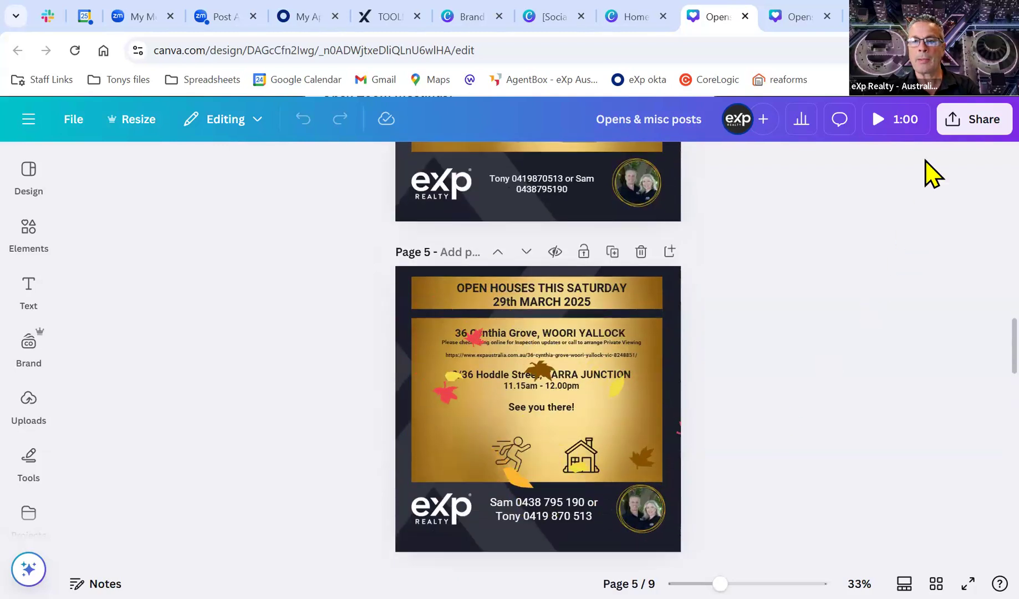
# Bring up the download settings with MP4 Video as the file type.
pyautogui.click(975, 123)
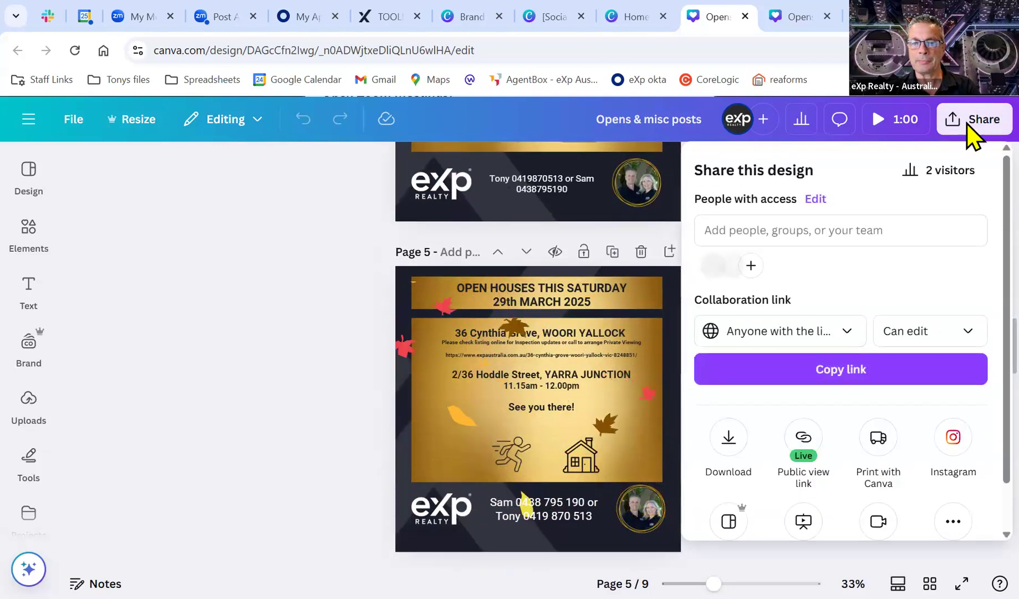
pyautogui.click(729, 440)
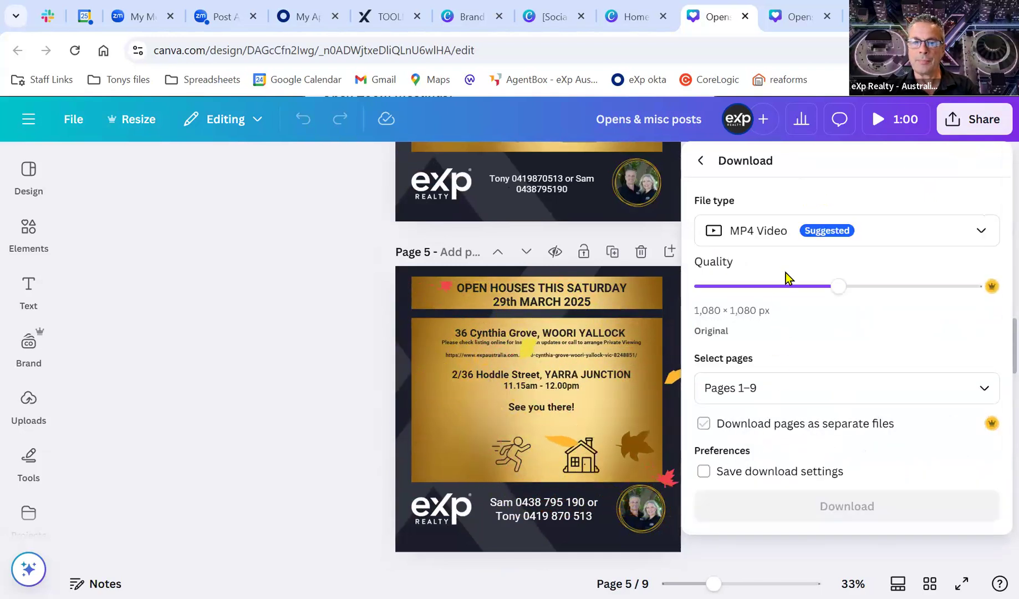
pyautogui.click(836, 252)
pyautogui.click(846, 518)
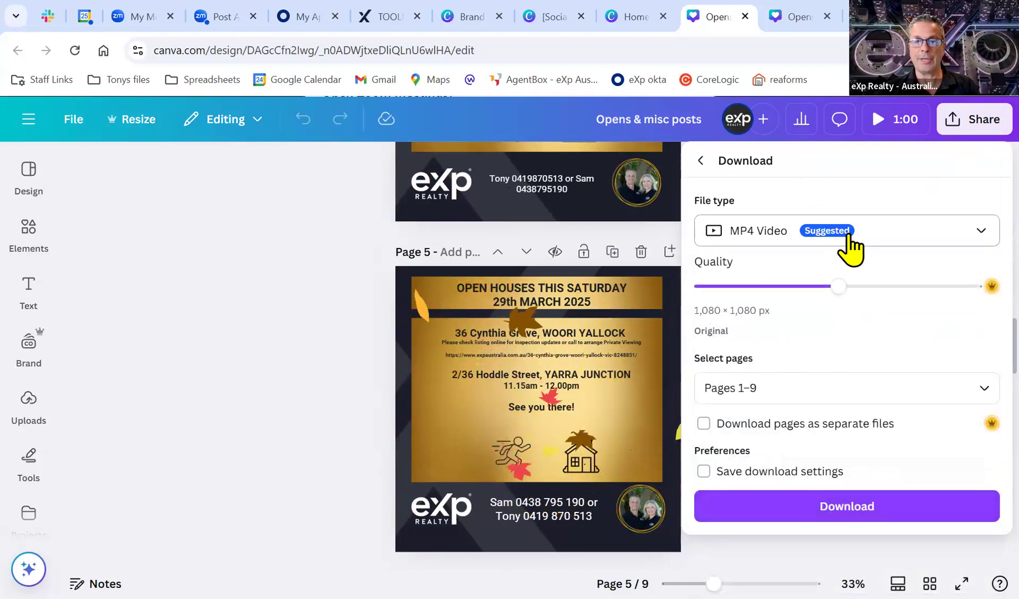
# Limit the download to pages 5, 6, 7 and 9 and start the MP4 download.
pyautogui.click(826, 386)
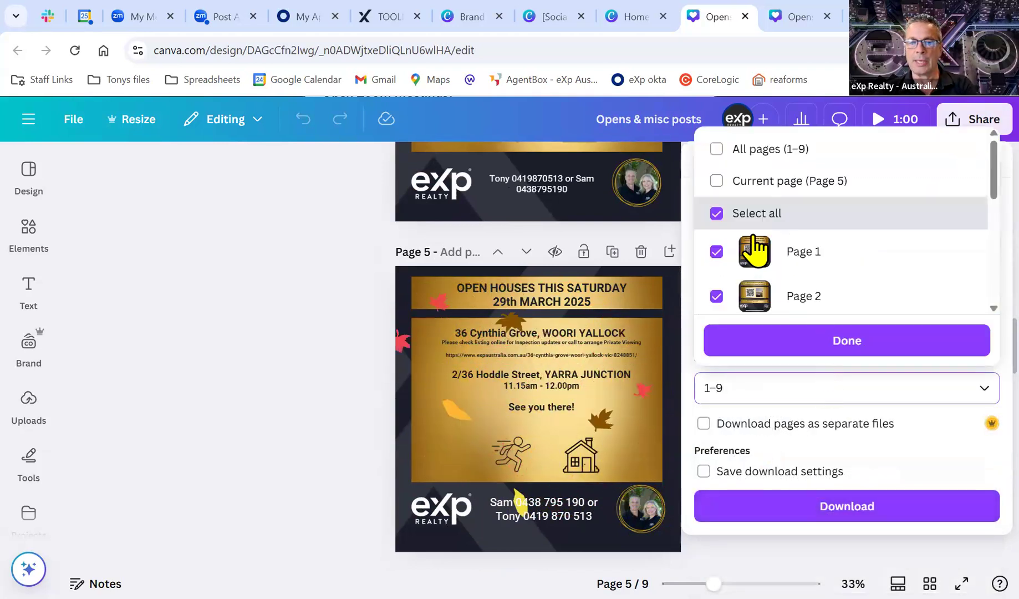
pyautogui.scroll(-2, 786, 234)
pyautogui.scroll(2, 752, 211)
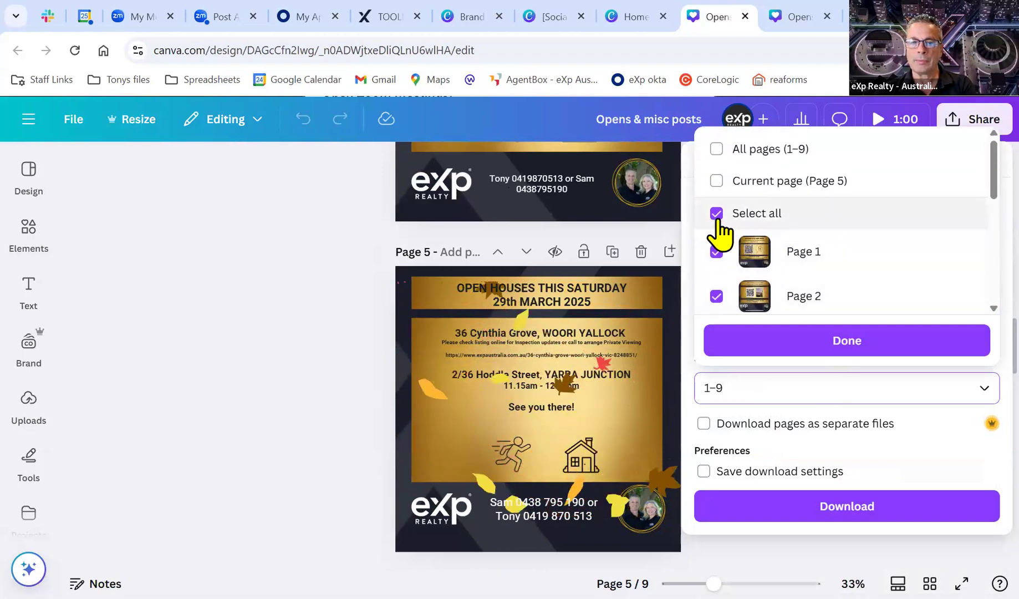
pyautogui.click(717, 219)
pyautogui.scroll(-3, 824, 259)
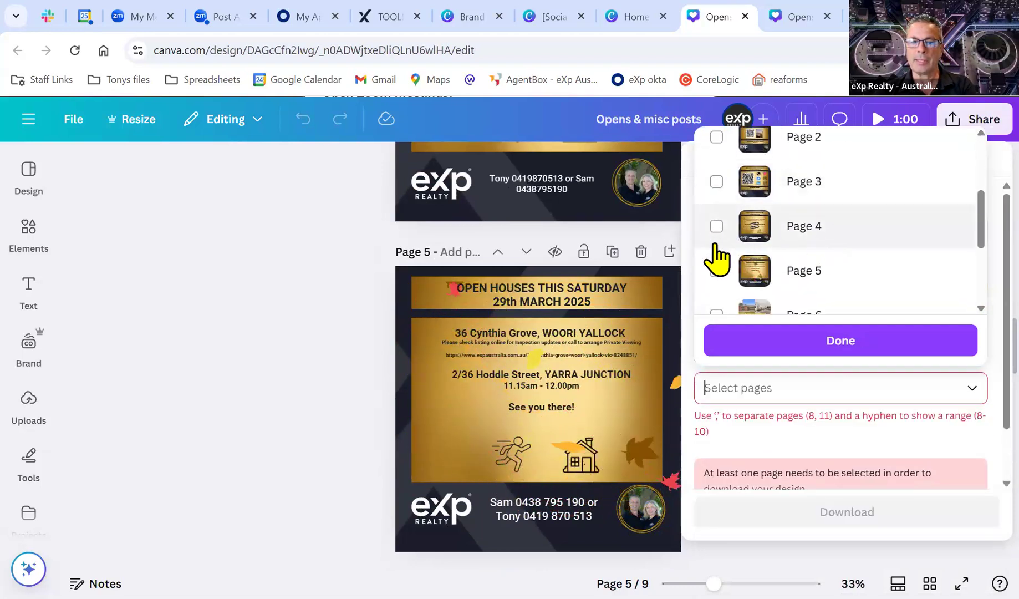
pyautogui.scroll(-2, 718, 250)
pyautogui.click(716, 192)
pyautogui.click(716, 236)
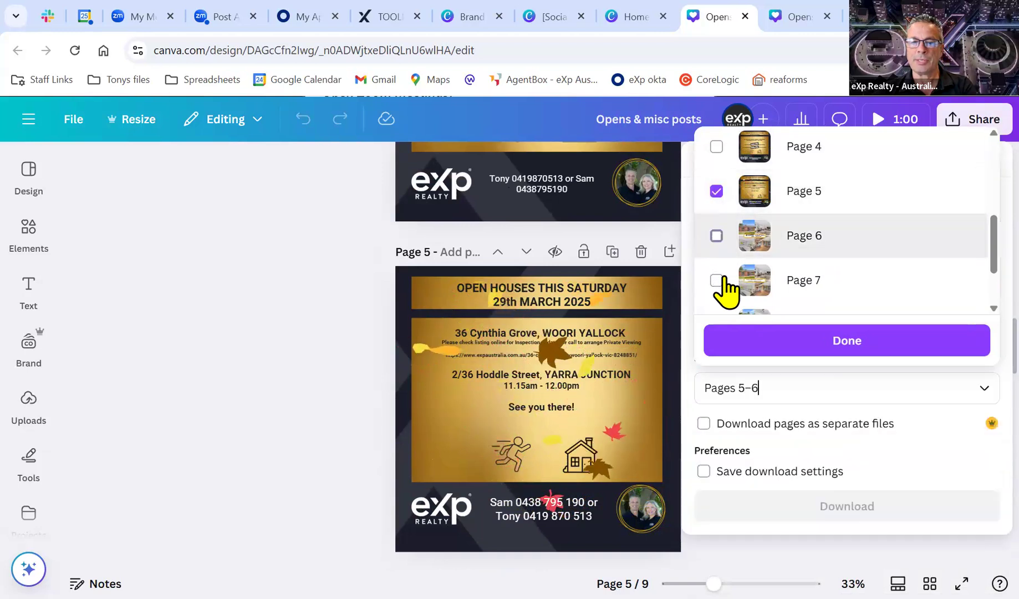
pyautogui.click(796, 271)
pyautogui.scroll(-2, 797, 271)
pyautogui.click(717, 291)
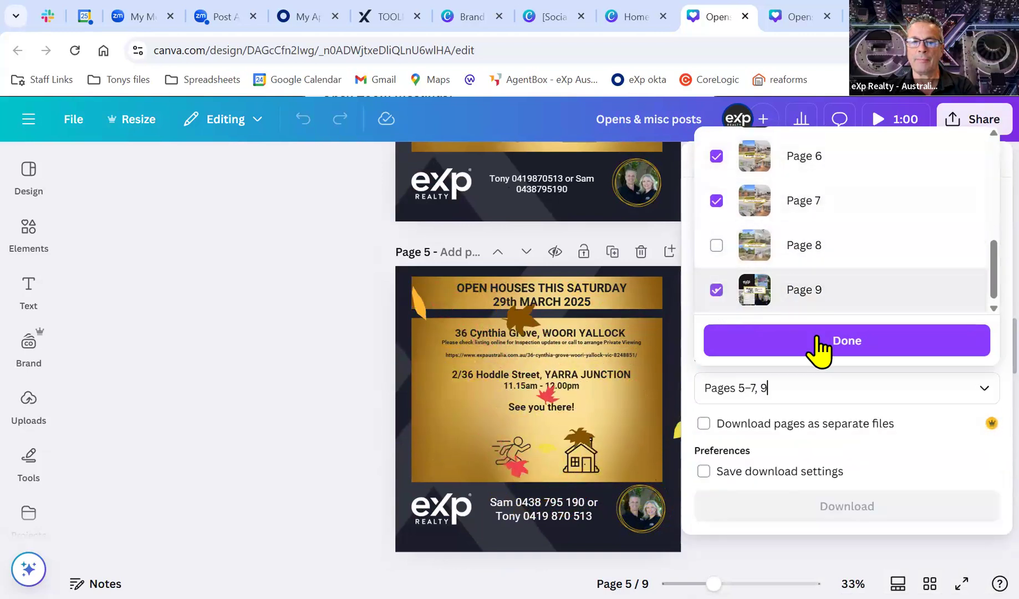
pyautogui.click(863, 347)
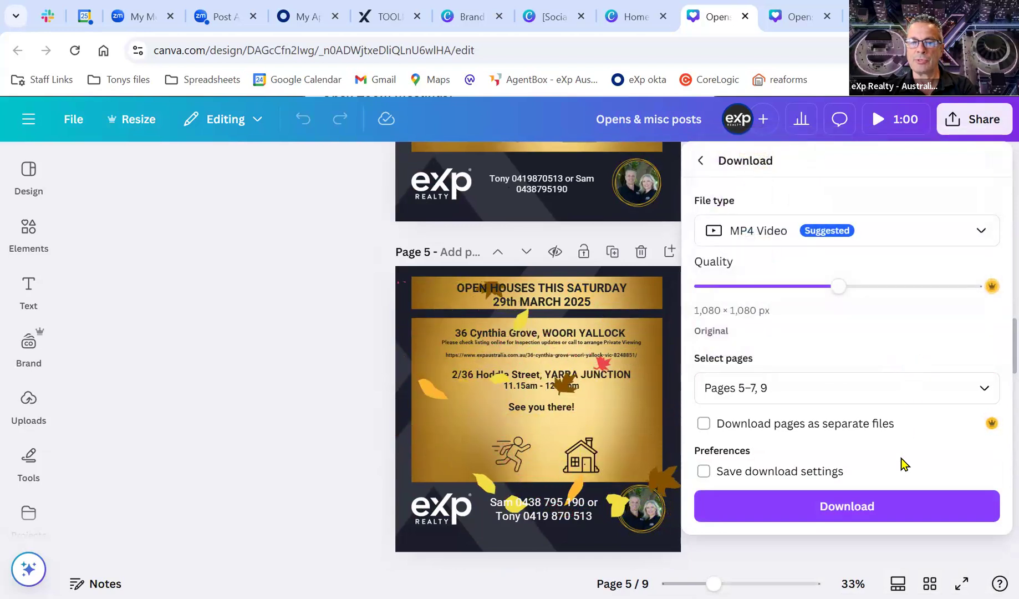
pyautogui.click(832, 512)
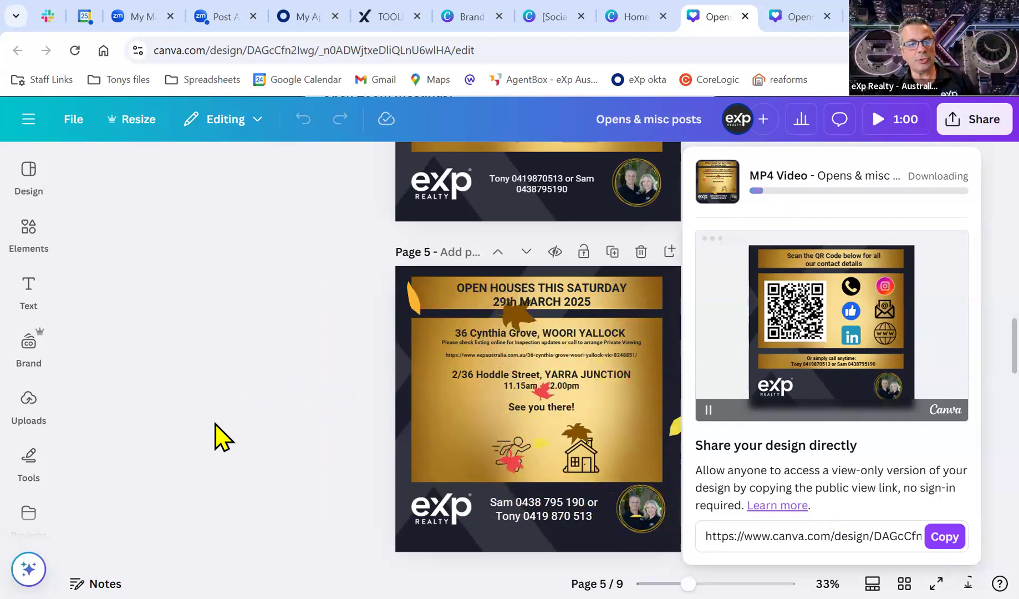
# Wait while the MP4 video of the selected pages continues downloading.
pyautogui.scroll(-4, 32, 461)
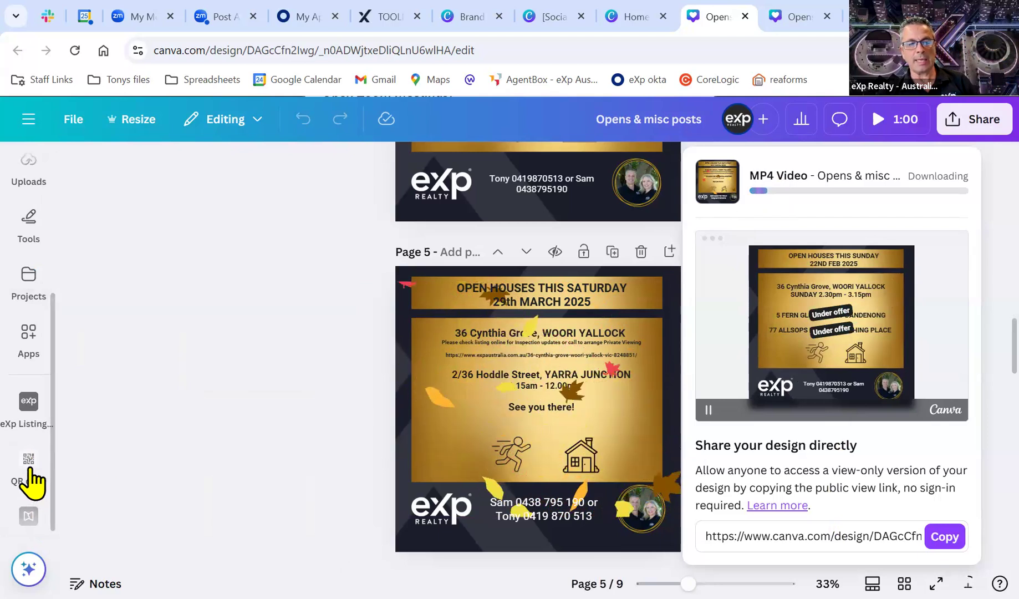
pyautogui.scroll(4, 32, 482)
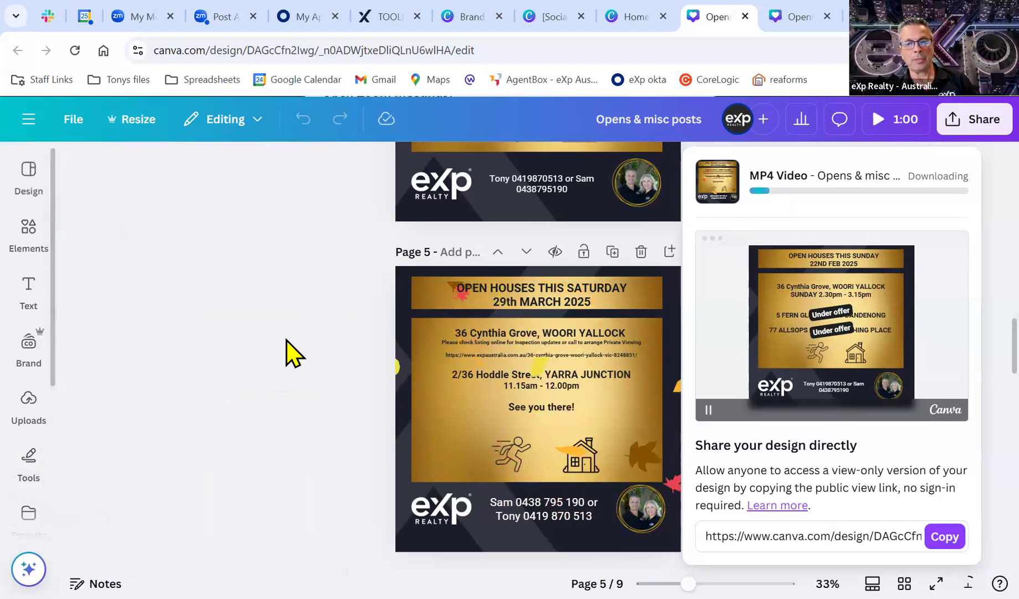
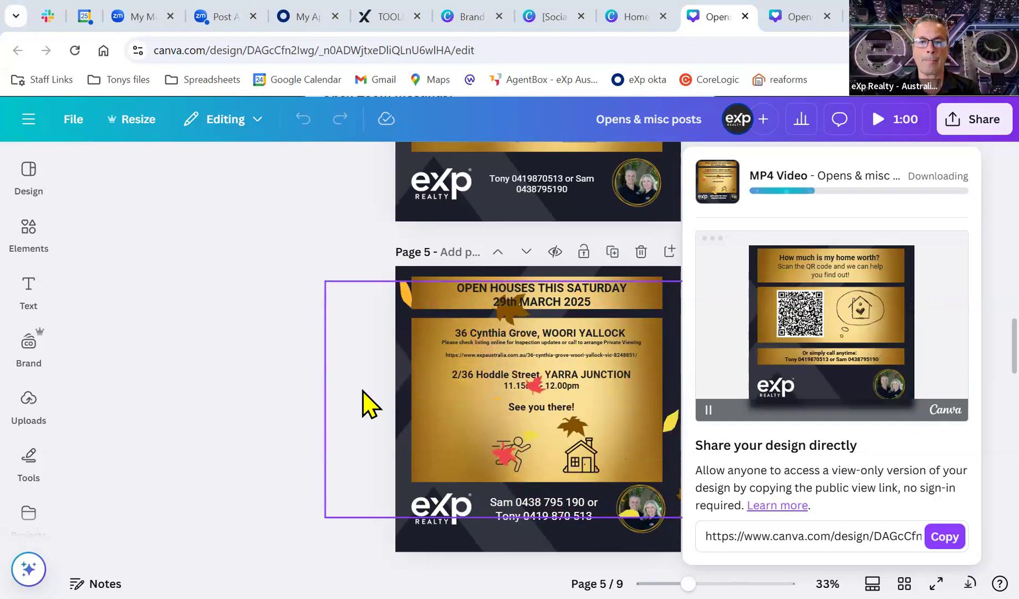
# Dismiss the MP4 download panel, look through the Opens & misc posts pages, and return to Home.
pyautogui.click(313, 341)
pyautogui.scroll(5, 313, 341)
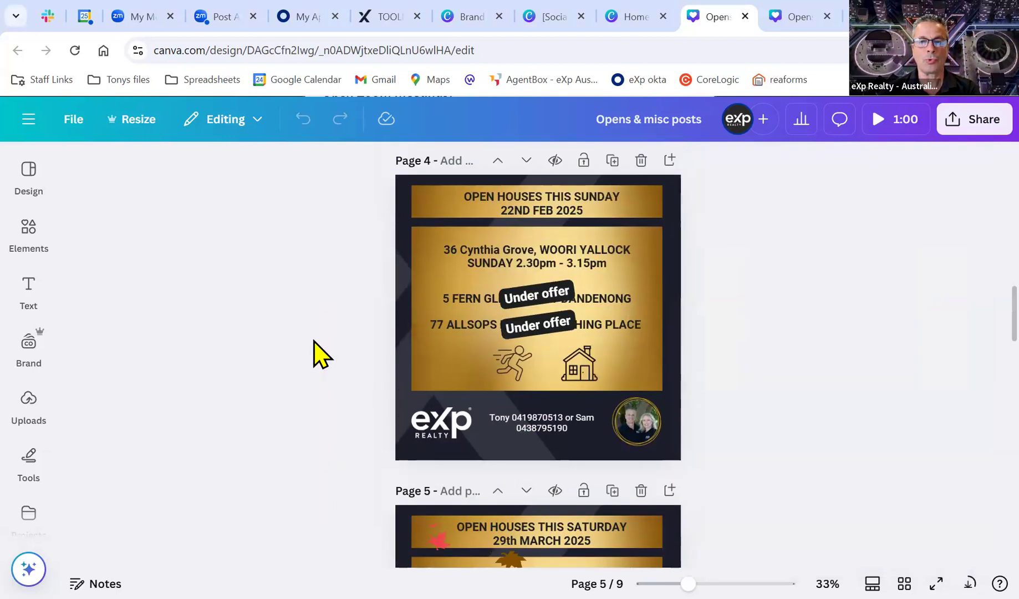
pyautogui.scroll(2, 335, 355)
pyautogui.scroll(10, 336, 357)
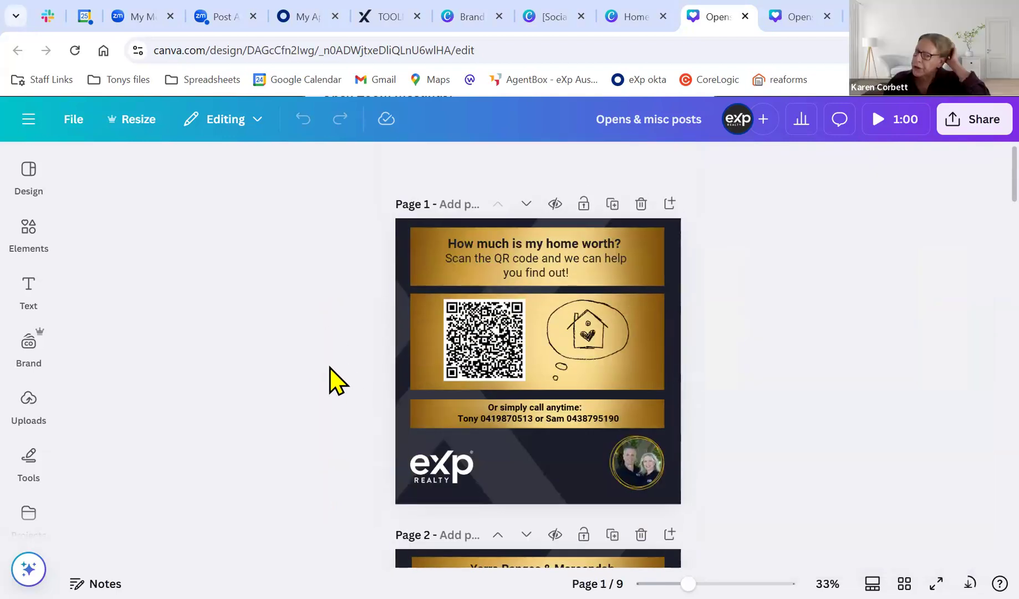
pyautogui.scroll(-5, 330, 369)
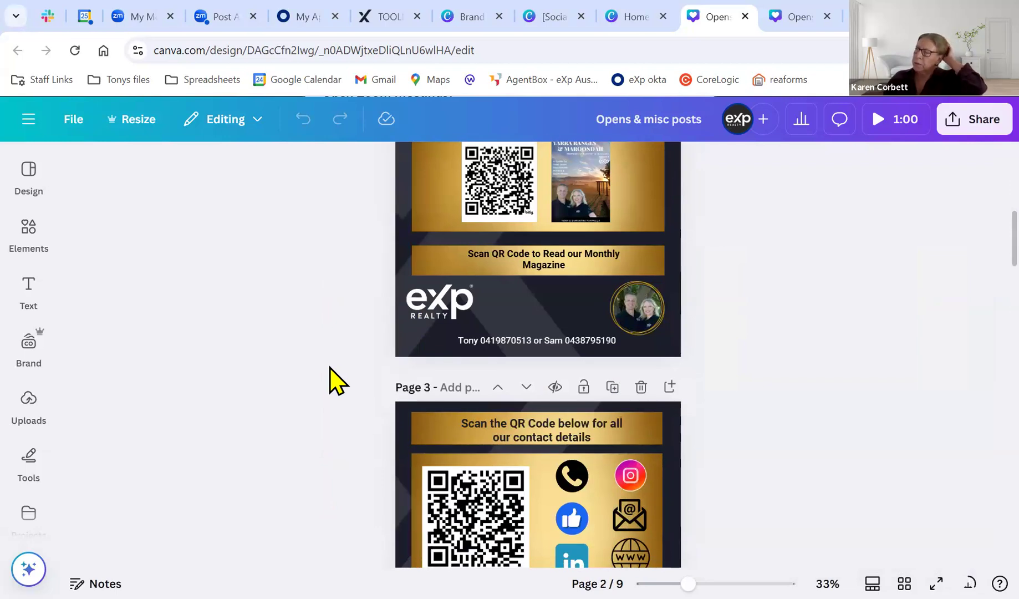
pyautogui.scroll(-2, 329, 369)
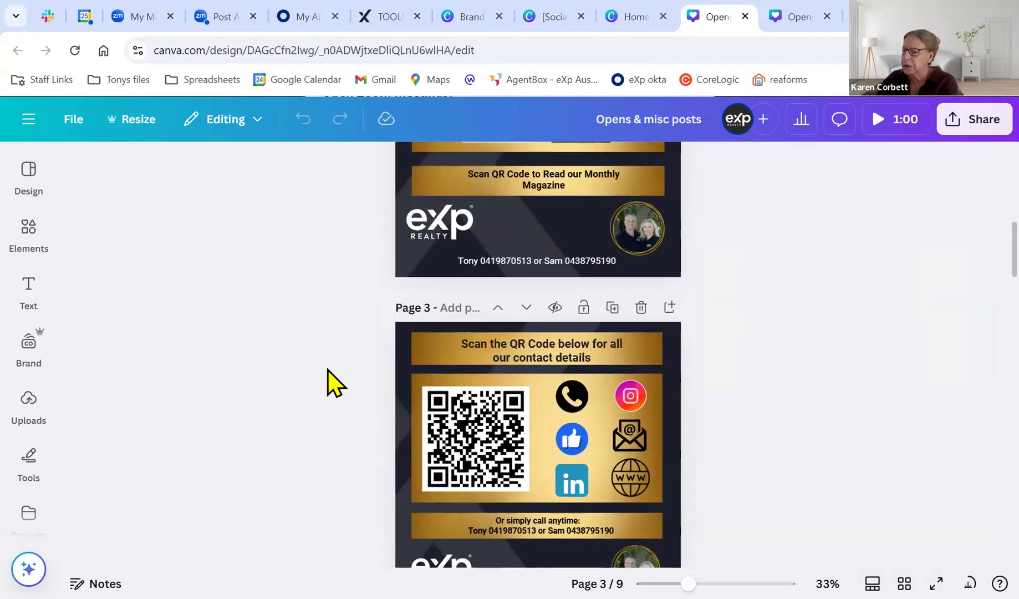
pyautogui.scroll(-2, 328, 369)
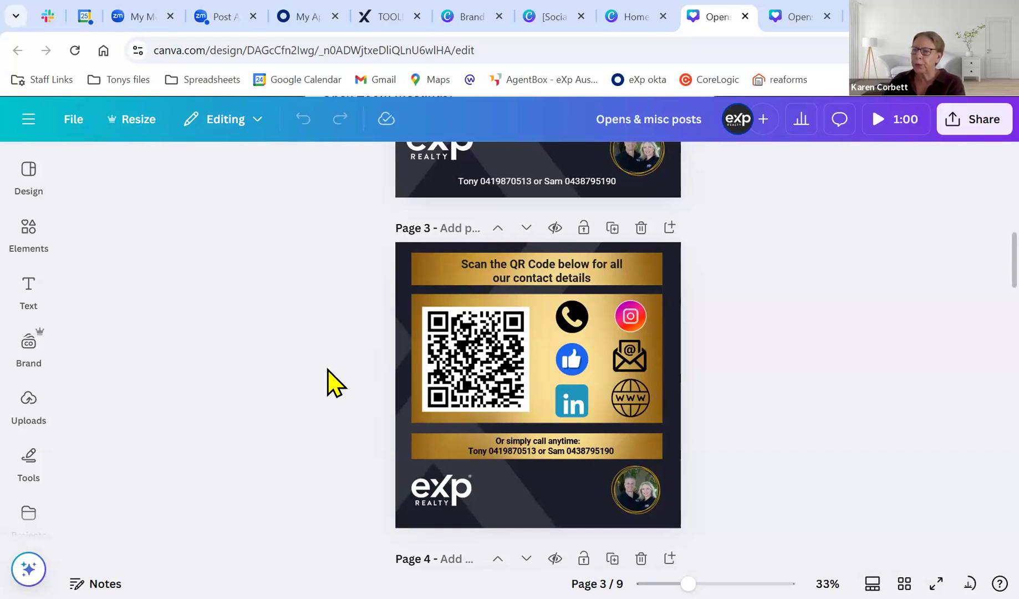
pyautogui.click(28, 119)
pyautogui.click(26, 170)
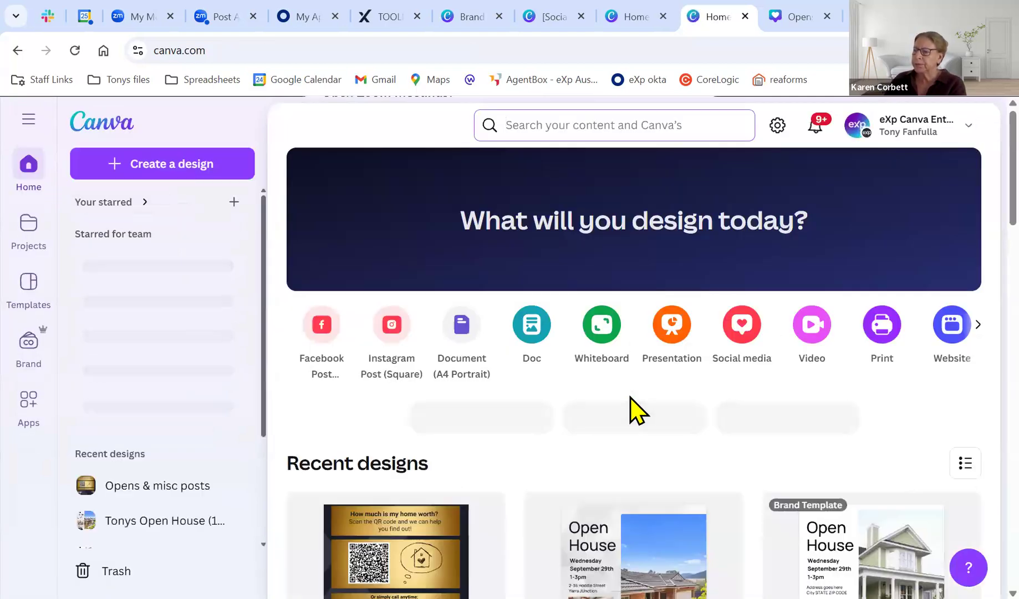
# Scroll down the Recent designs grid, then switch to the other Canva Home browser tab.
pyautogui.scroll(-8, 630, 398)
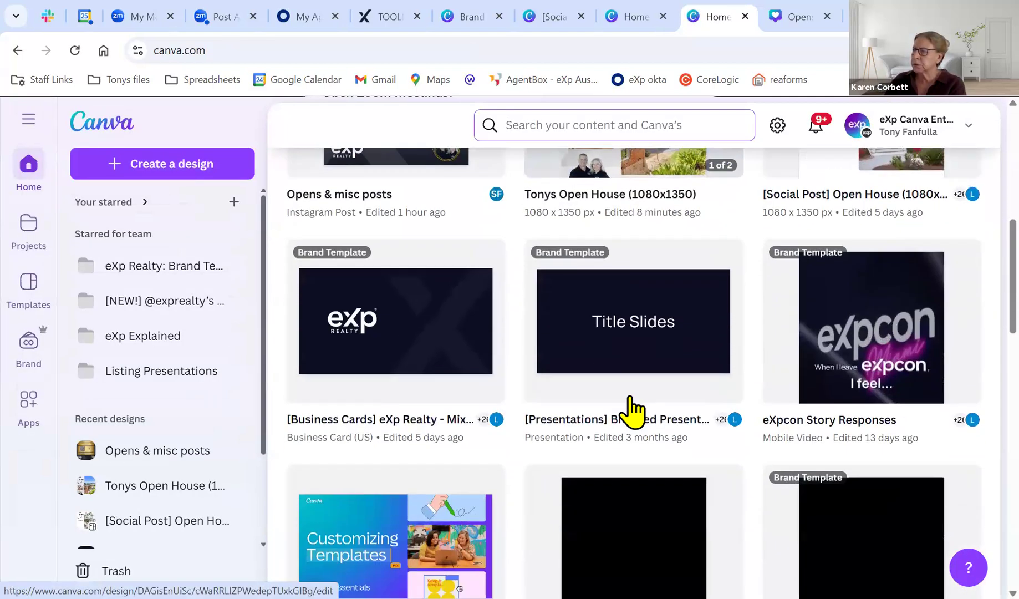
pyautogui.scroll(-10, 632, 410)
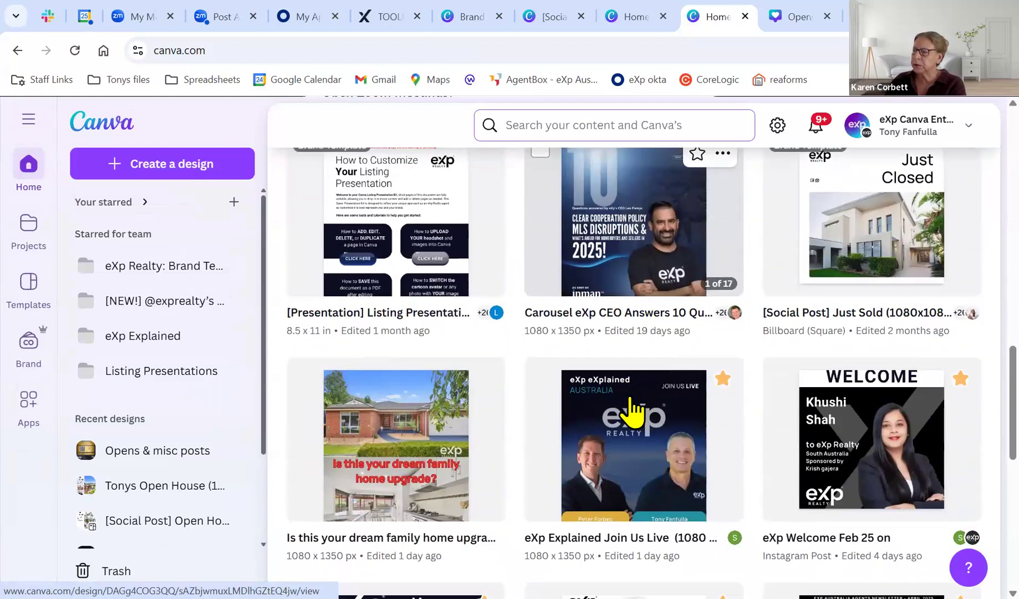
pyautogui.scroll(-10, 632, 410)
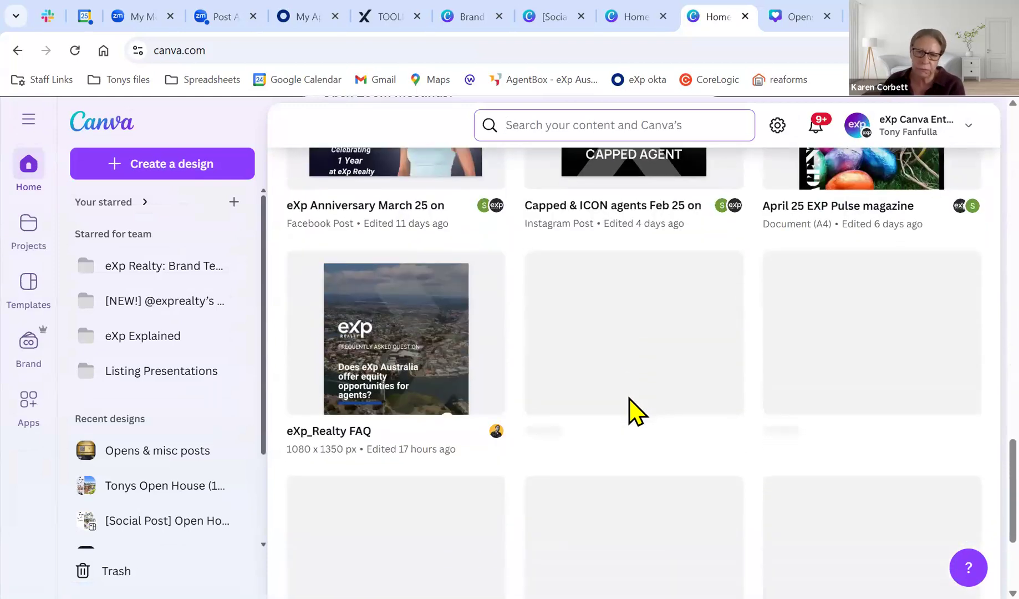
pyautogui.scroll(-3, 630, 398)
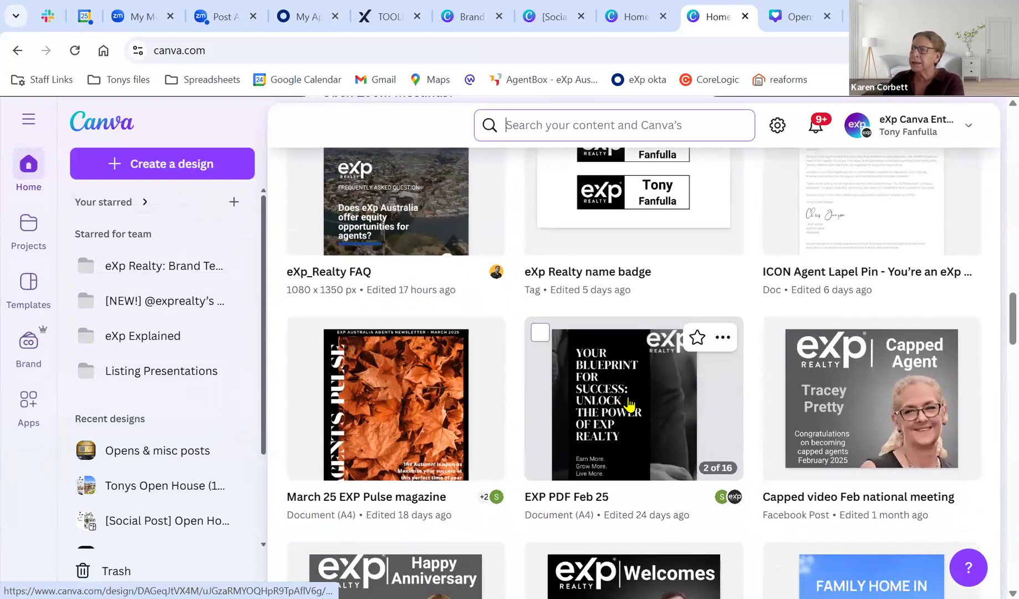
pyautogui.scroll(-3, 628, 405)
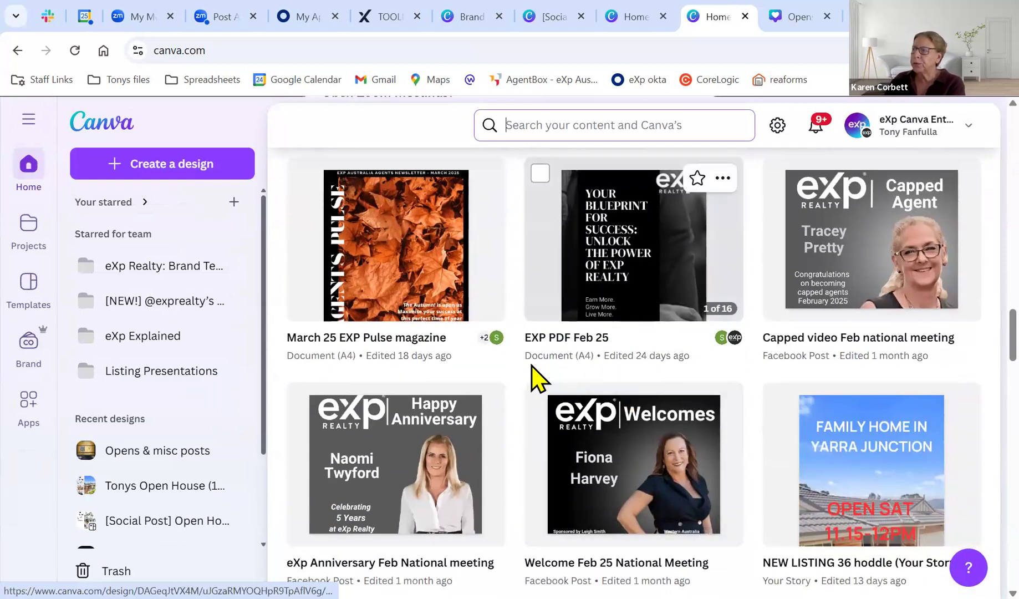
pyautogui.scroll(-2, 528, 368)
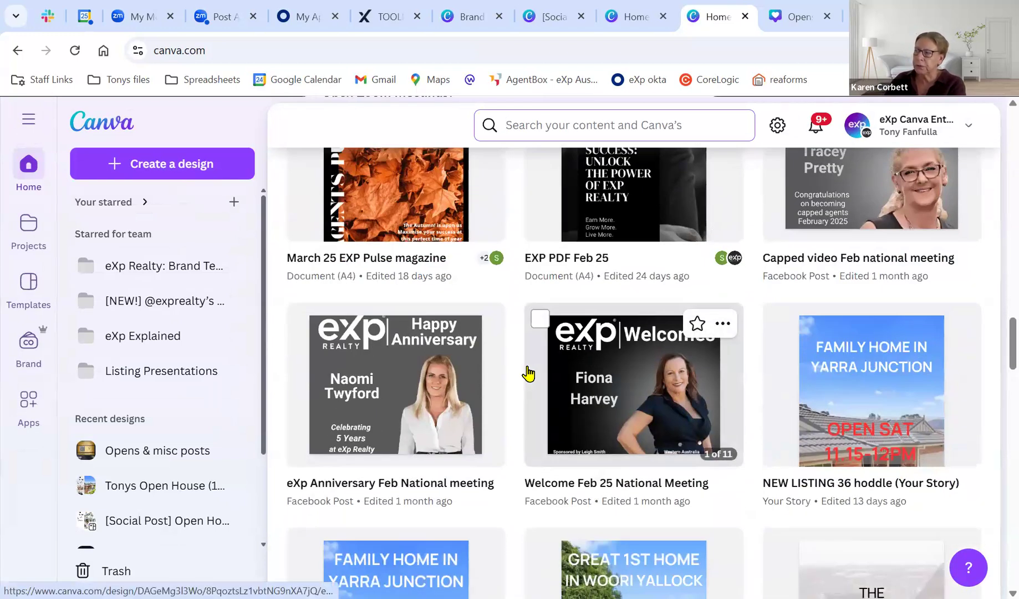
pyautogui.scroll(-8, 528, 374)
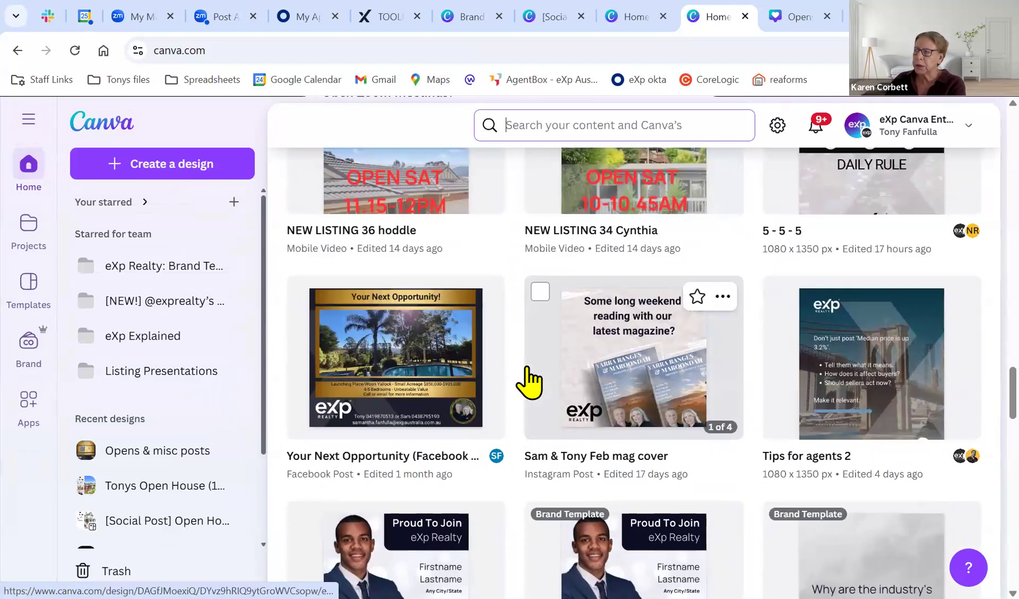
pyautogui.scroll(-3, 535, 382)
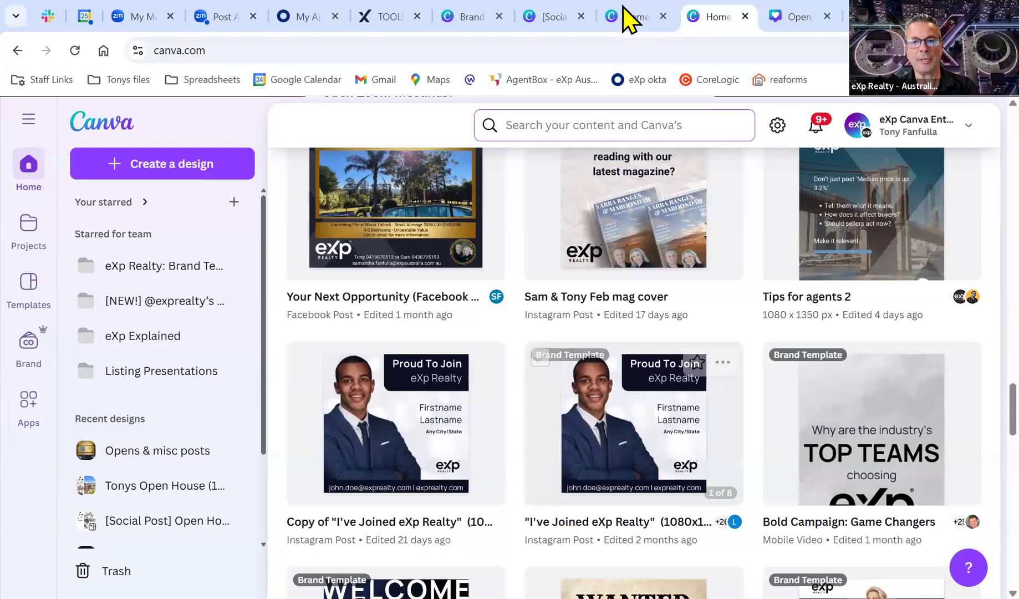
pyautogui.click(634, 18)
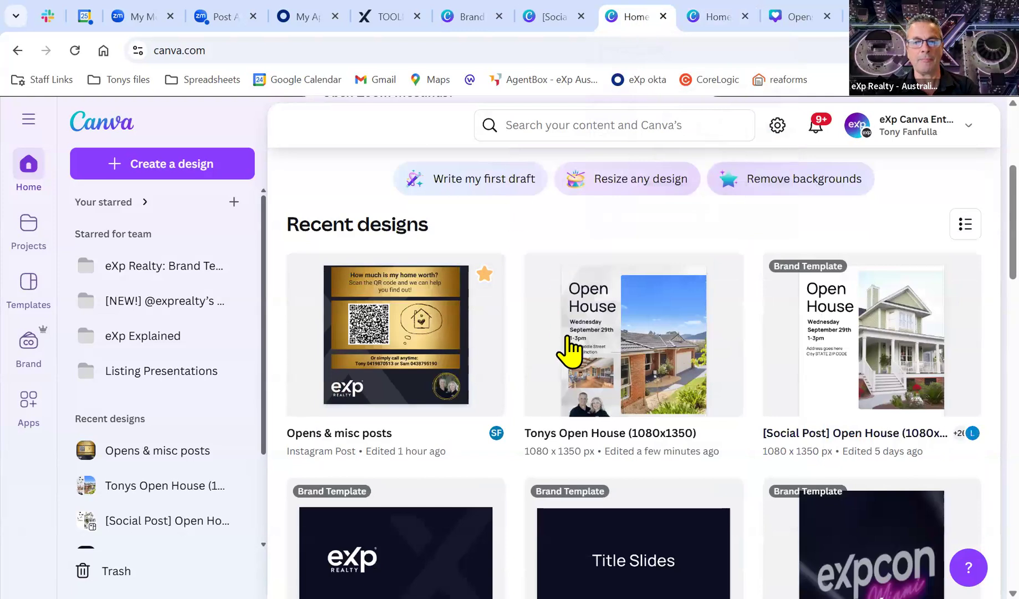
# Open the Tonys Open House (1080x1350) design and bring up its Share options.
pyautogui.click(527, 354)
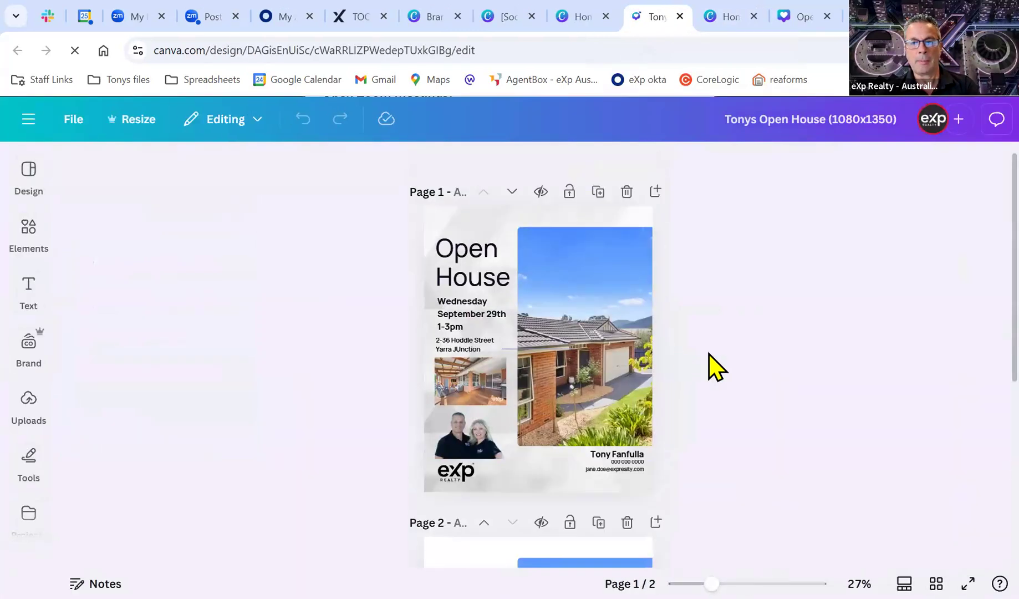
pyautogui.click(974, 132)
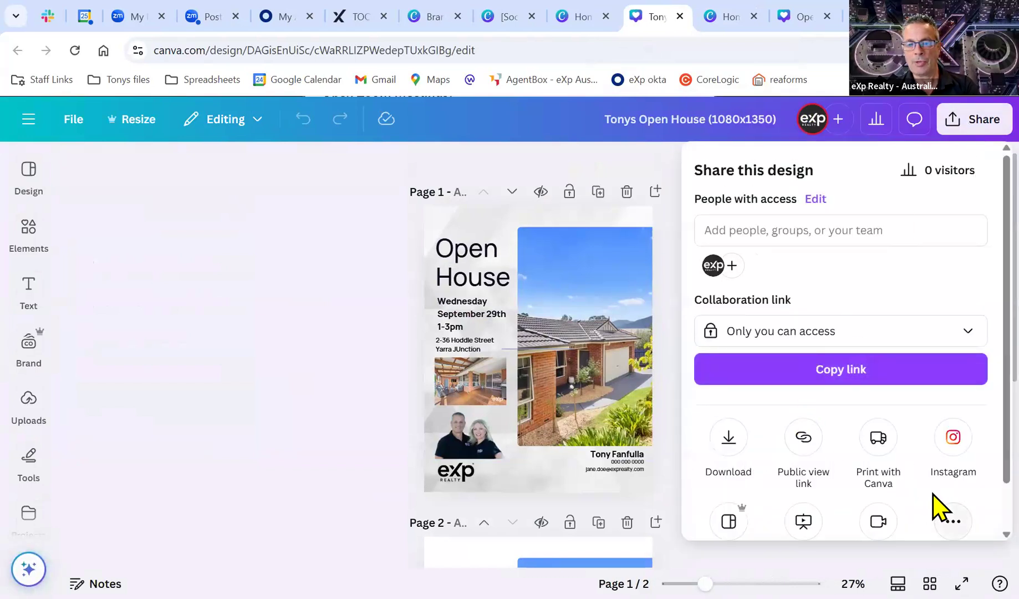
pyautogui.scroll(-1, 937, 507)
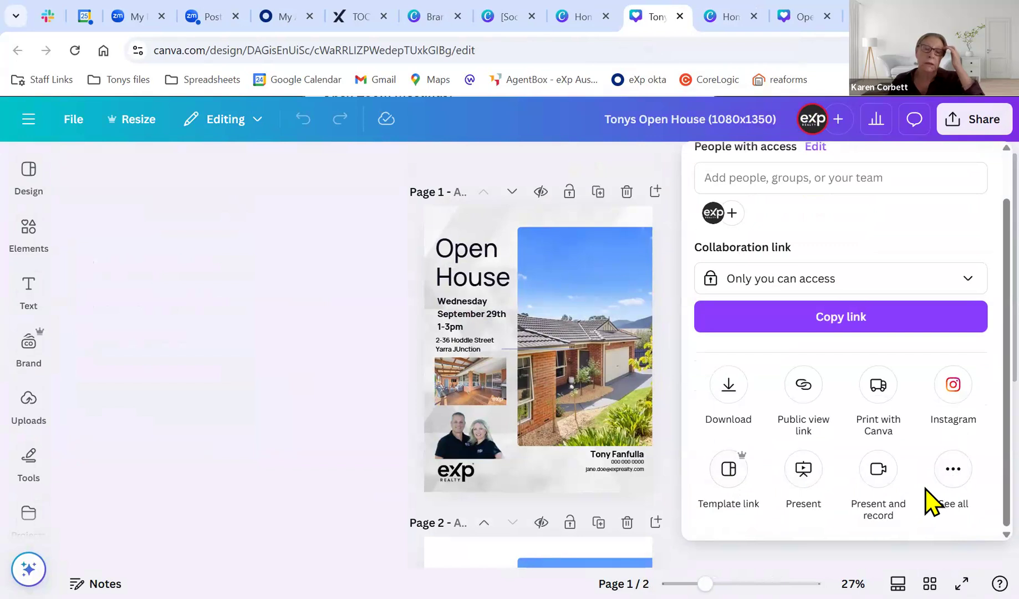
# Browse the More ways to publish options, then close the publishing panel.
pyautogui.click(962, 483)
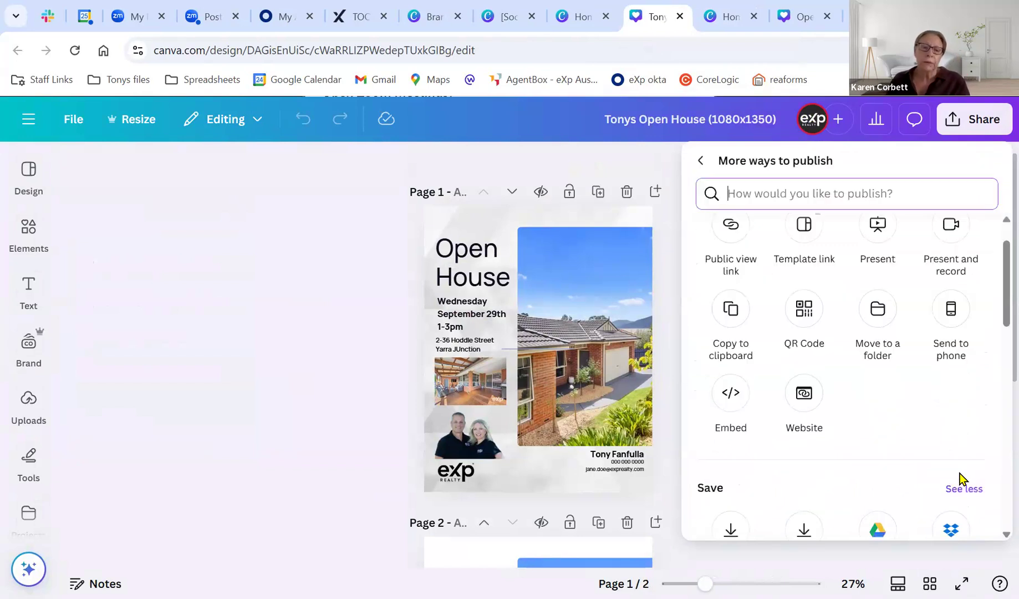
pyautogui.scroll(-2, 956, 476)
pyautogui.scroll(-3, 949, 469)
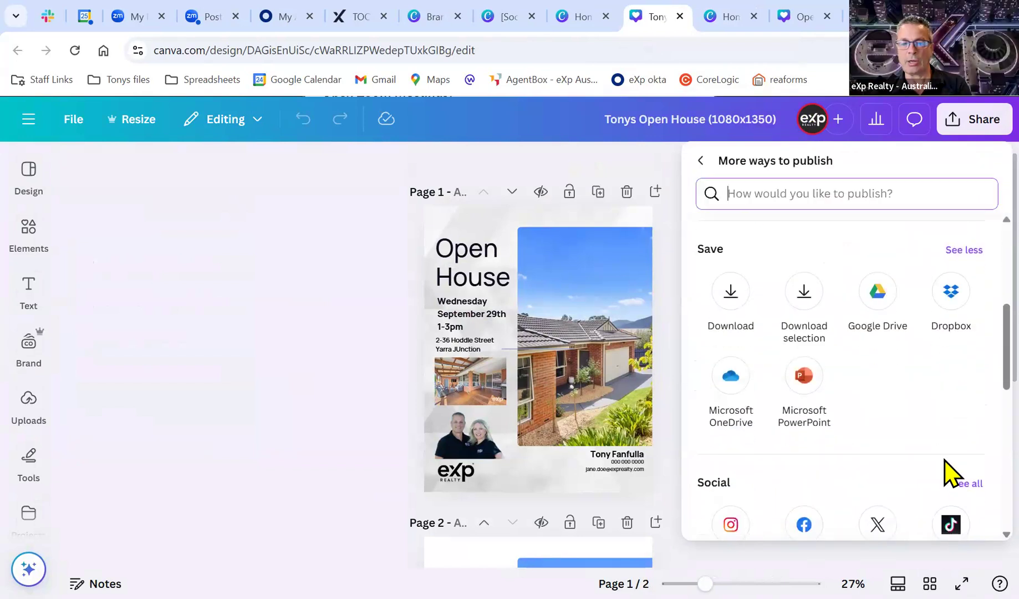
pyautogui.scroll(-2, 945, 463)
pyautogui.scroll(6, 945, 462)
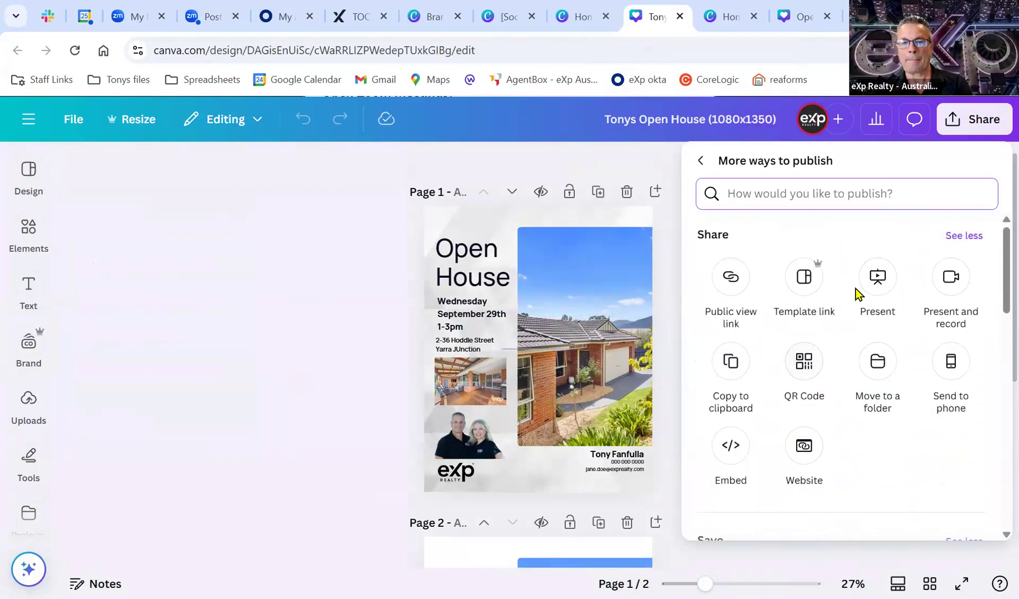
pyautogui.click(626, 157)
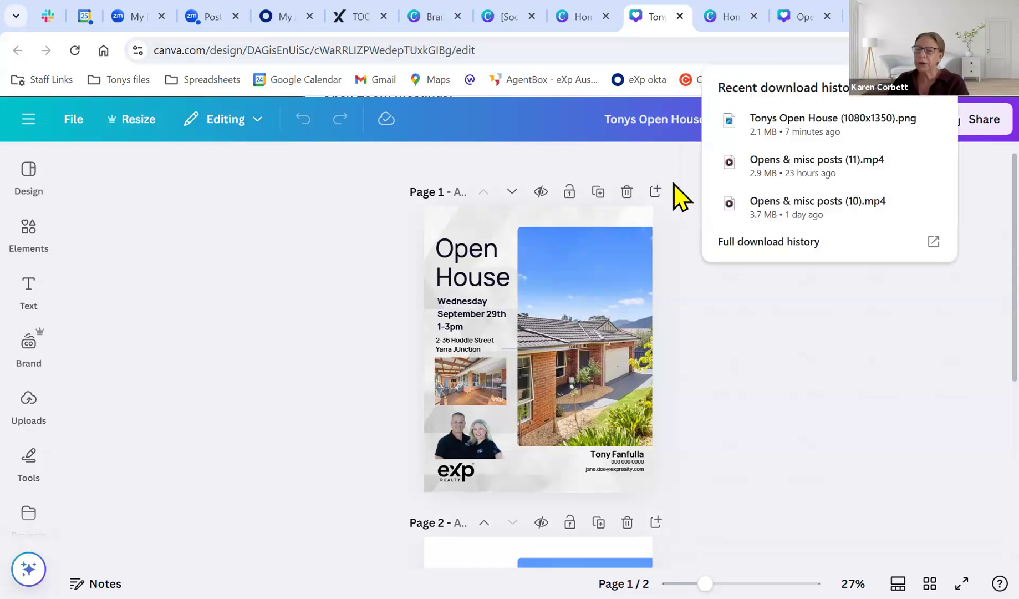
# Go back to the Canva home page and dismiss the search box without searching.
pyautogui.click(28, 118)
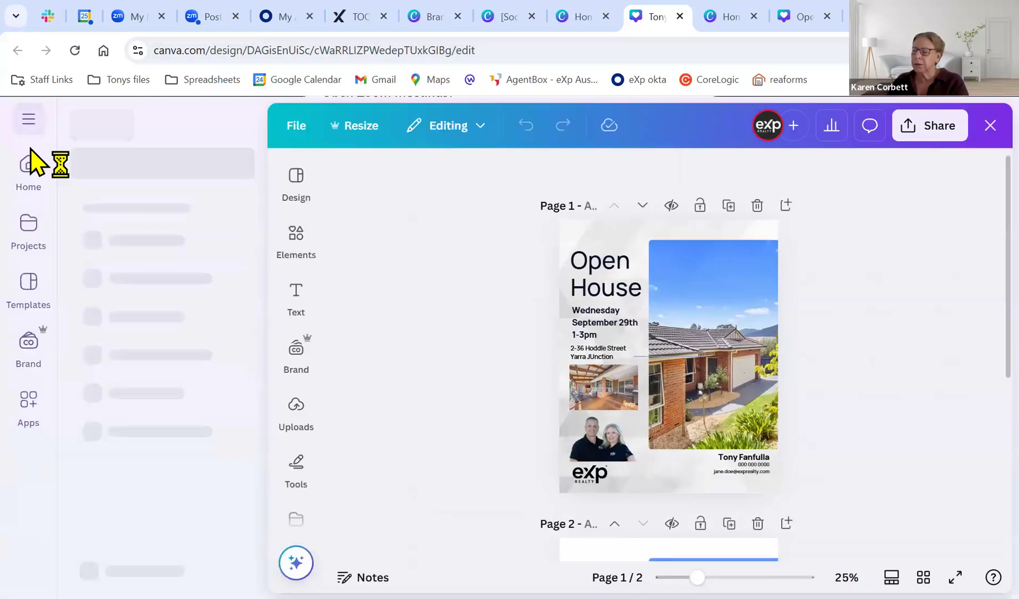
pyautogui.click(29, 185)
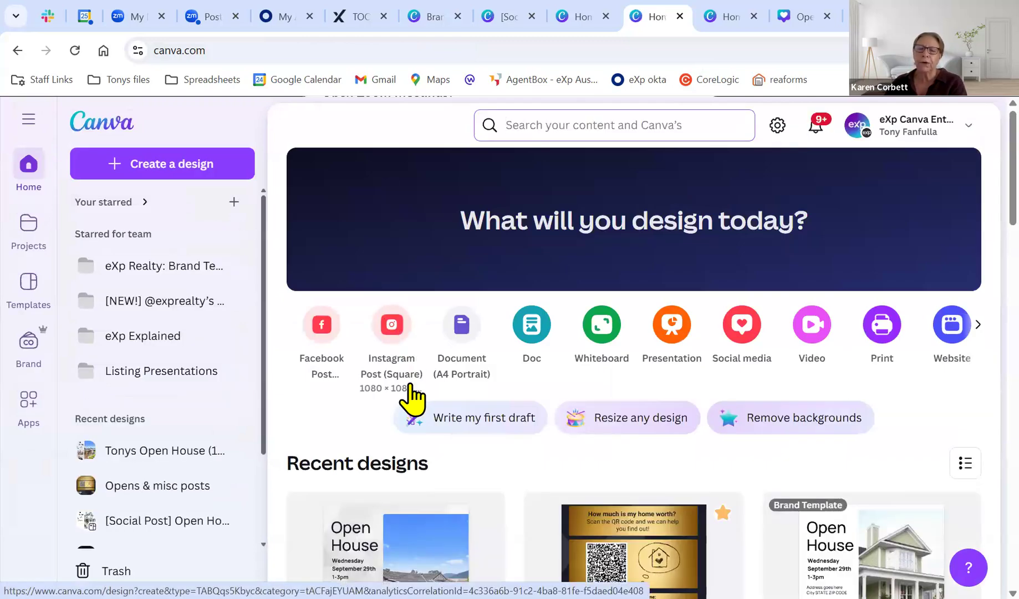
pyautogui.scroll(-2, 497, 398)
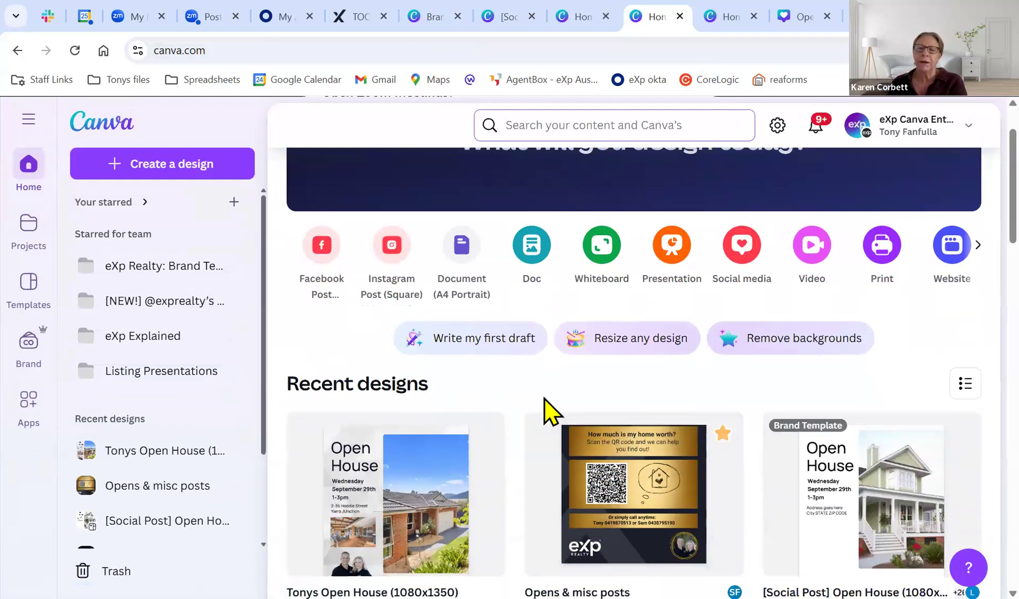
pyautogui.click(546, 133)
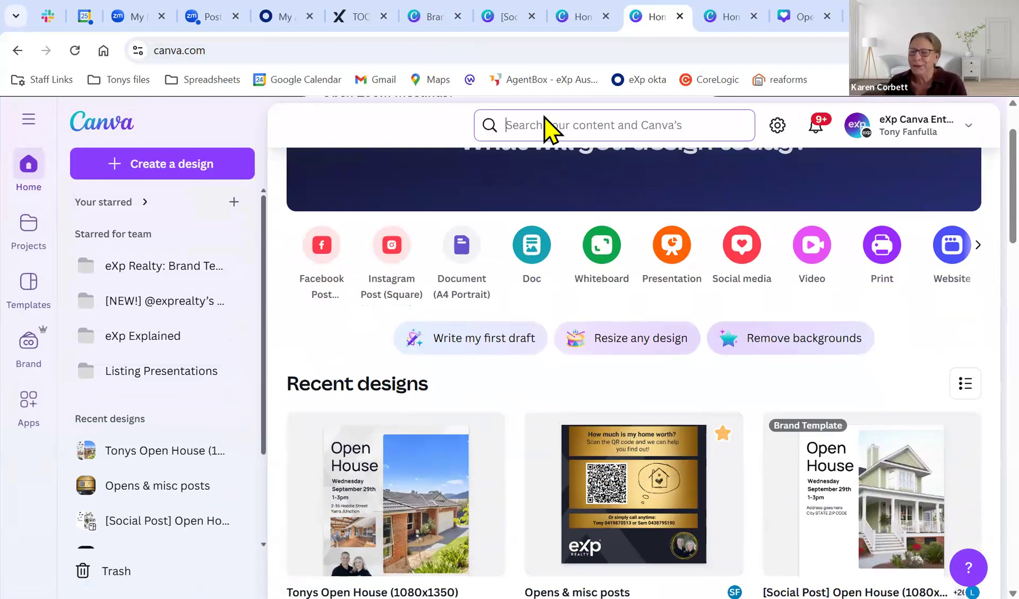
pyautogui.click(266, 180)
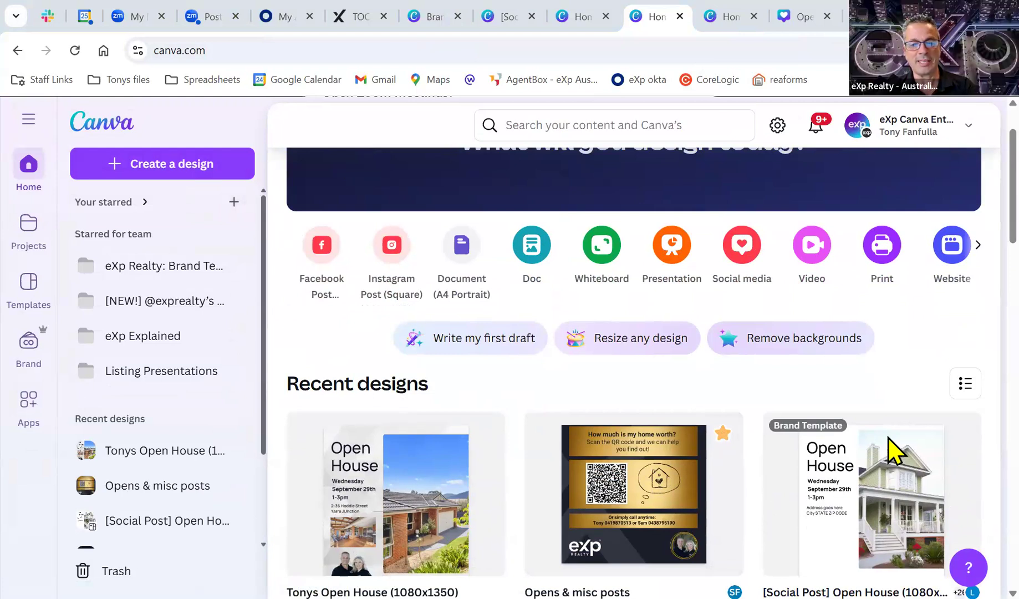
pyautogui.scroll(-15, 693, 432)
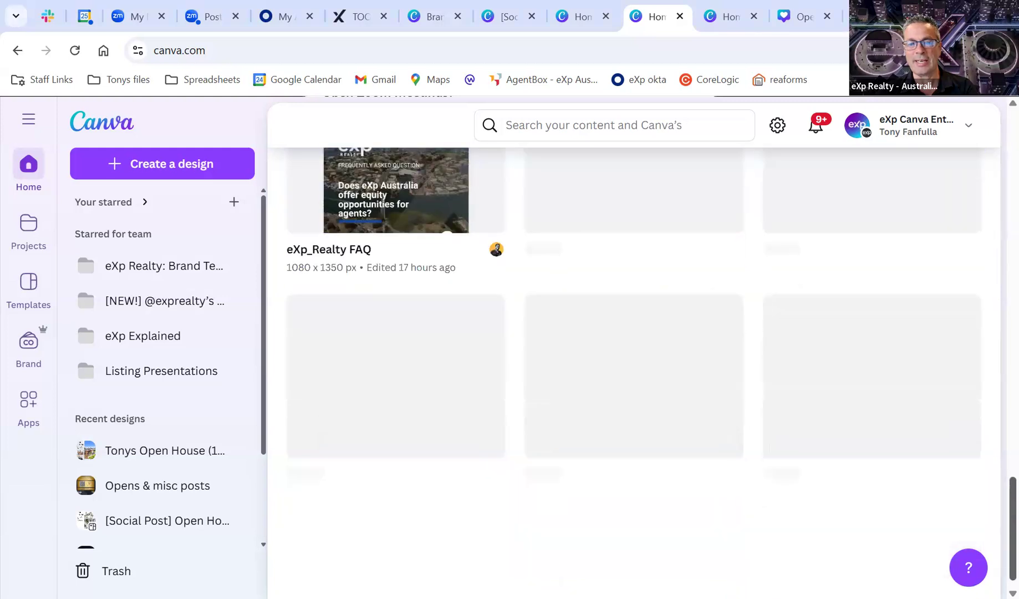
pyautogui.scroll(-7, 693, 432)
pyautogui.scroll(-10, 695, 437)
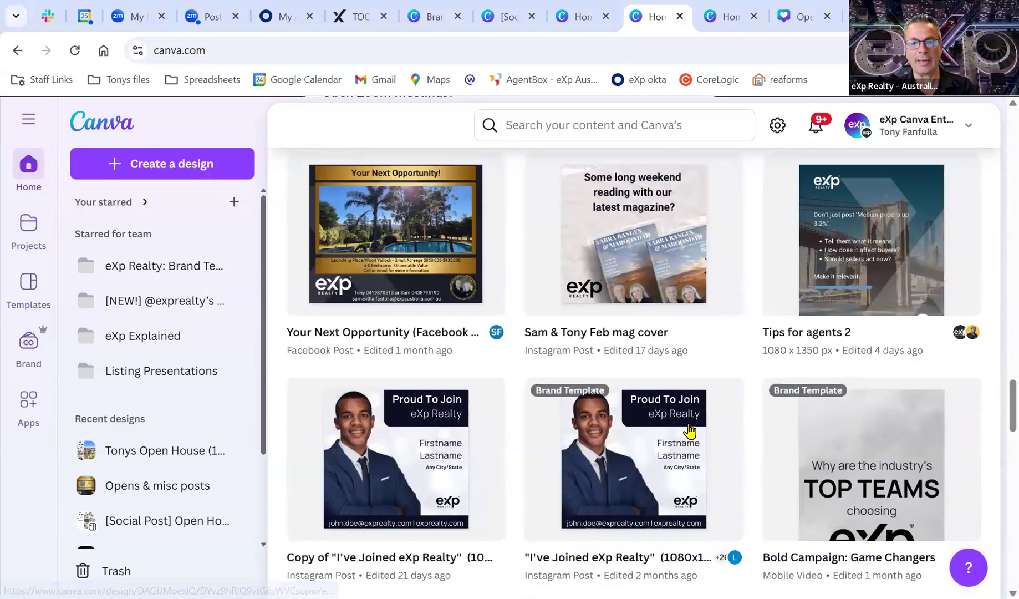
pyautogui.scroll(-5, 699, 443)
pyautogui.scroll(-5, 697, 446)
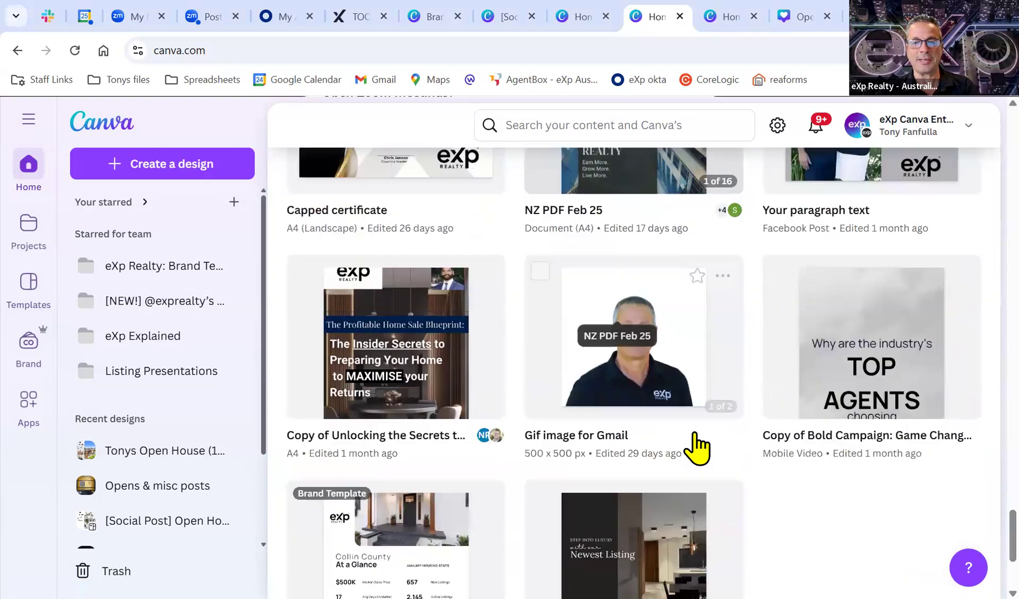
pyautogui.scroll(3, 689, 440)
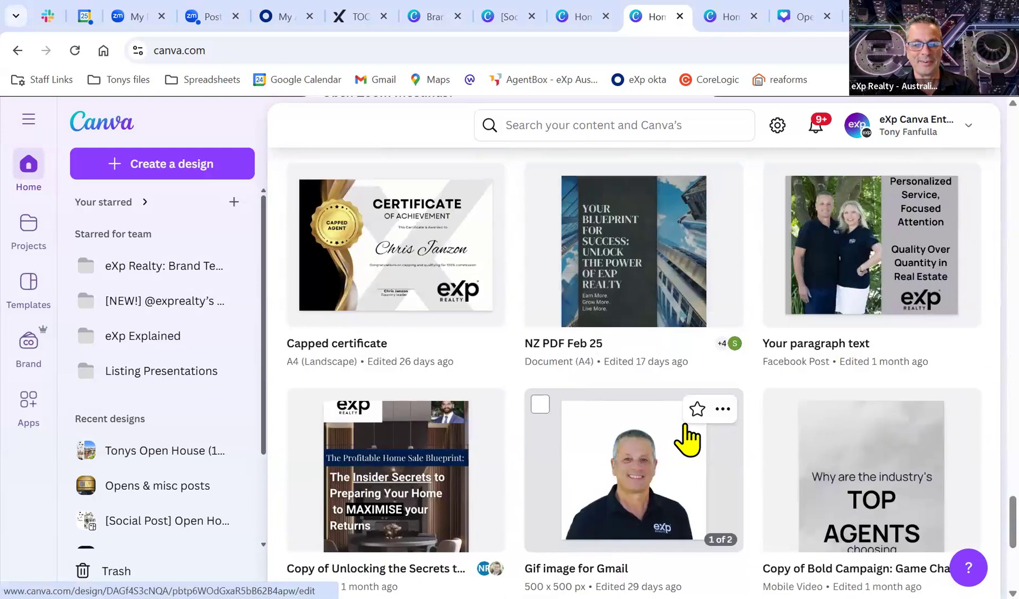
pyautogui.scroll(-3, 684, 438)
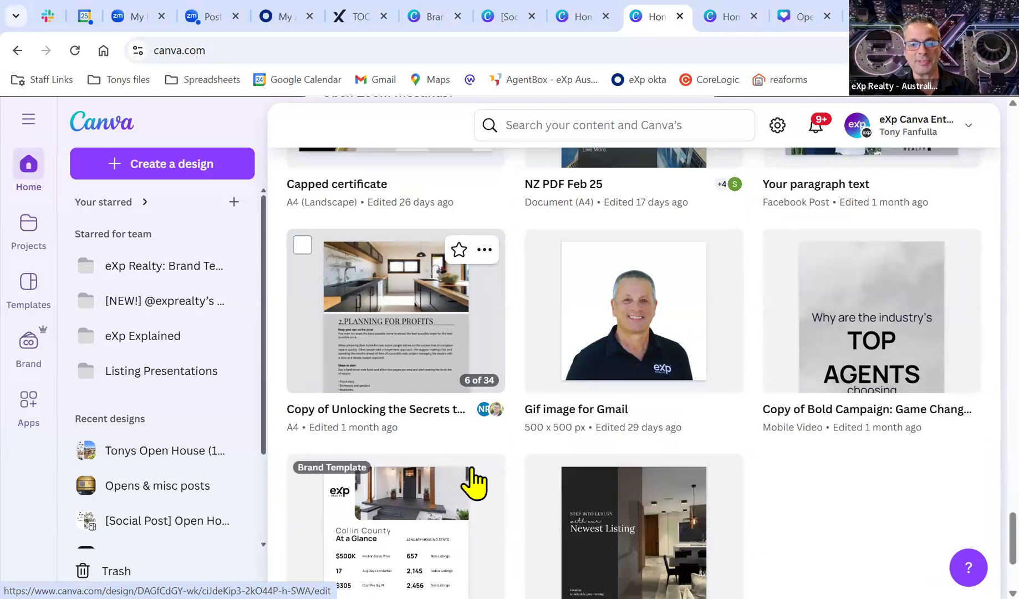
pyautogui.scroll(5, 446, 464)
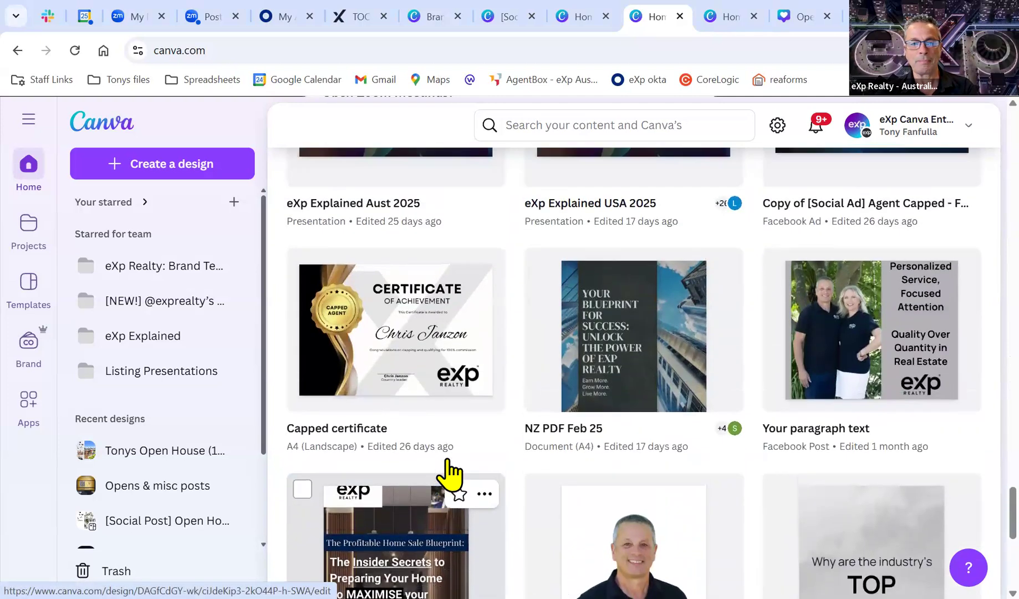
pyautogui.scroll(4, 504, 450)
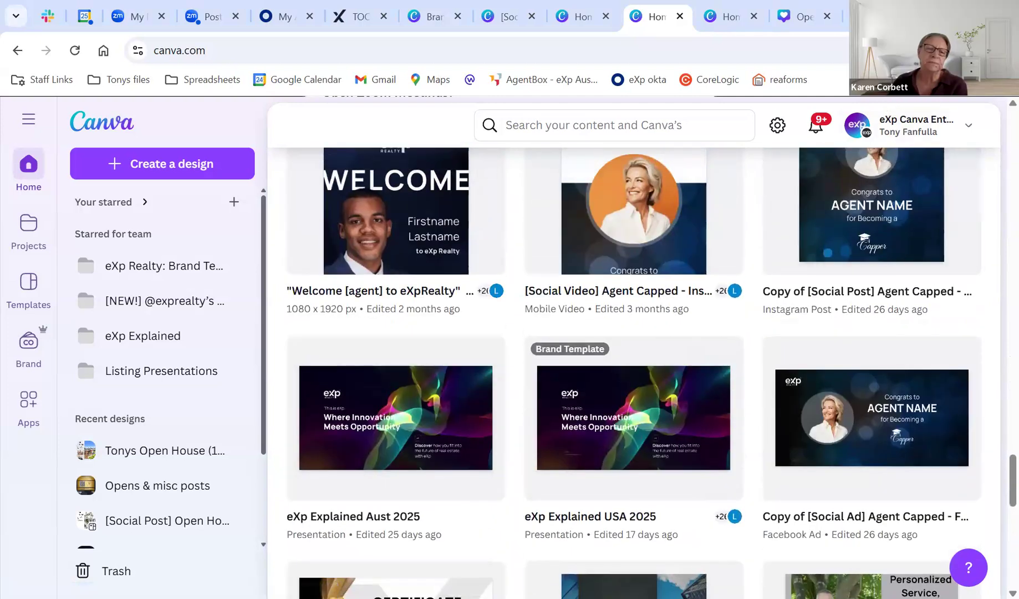
pyautogui.click(944, 51)
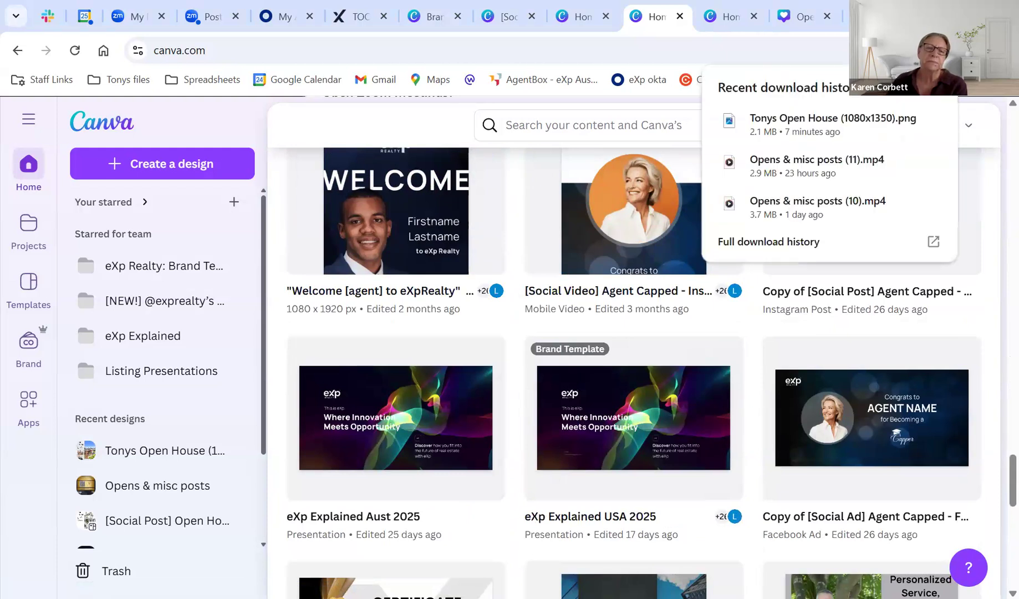
pyautogui.click(944, 50)
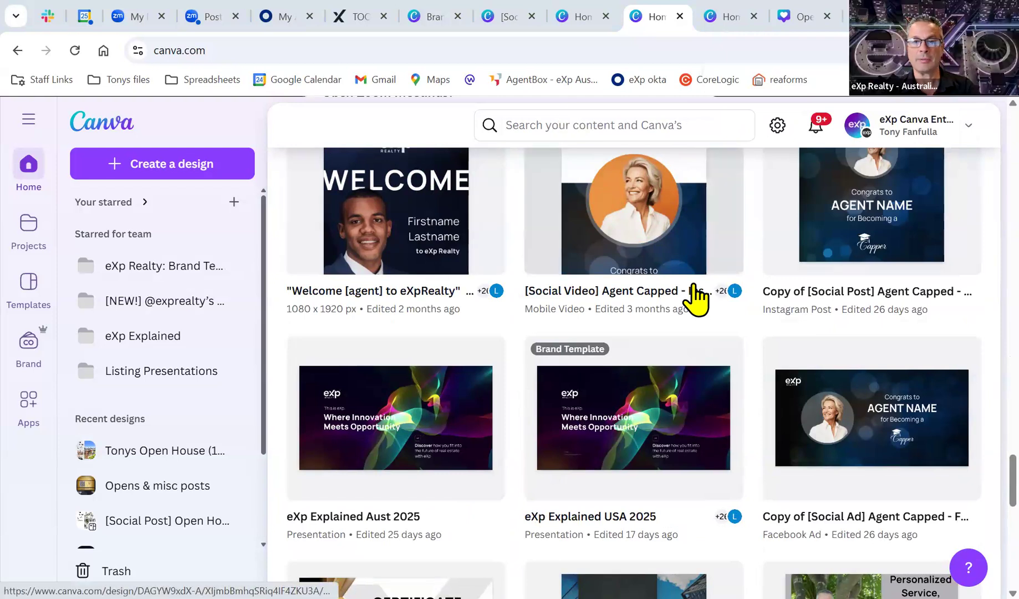
pyautogui.scroll(3, 694, 296)
pyautogui.scroll(5, 693, 296)
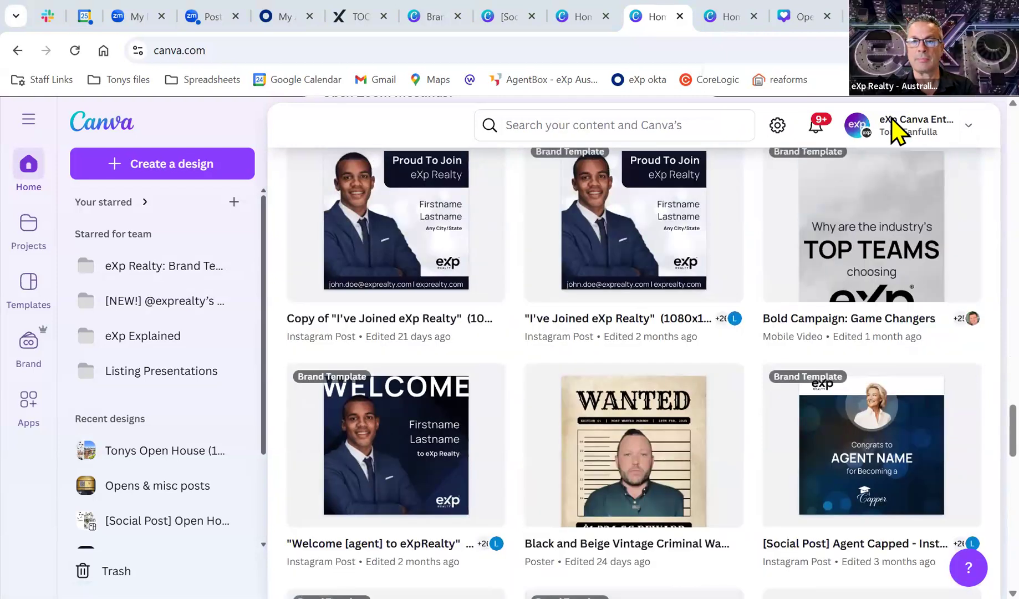
pyautogui.click(945, 51)
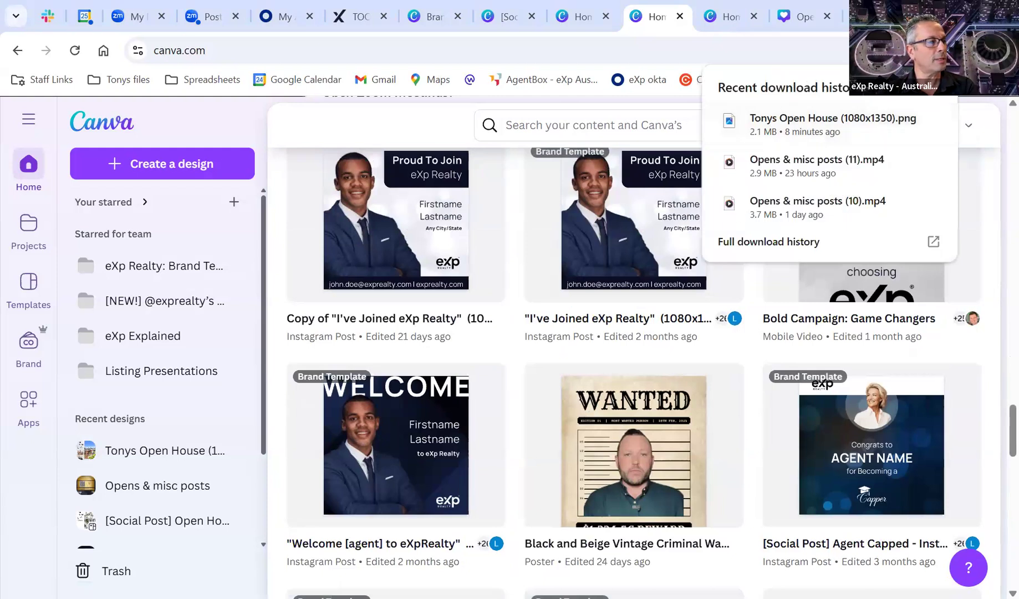
pyautogui.click(944, 50)
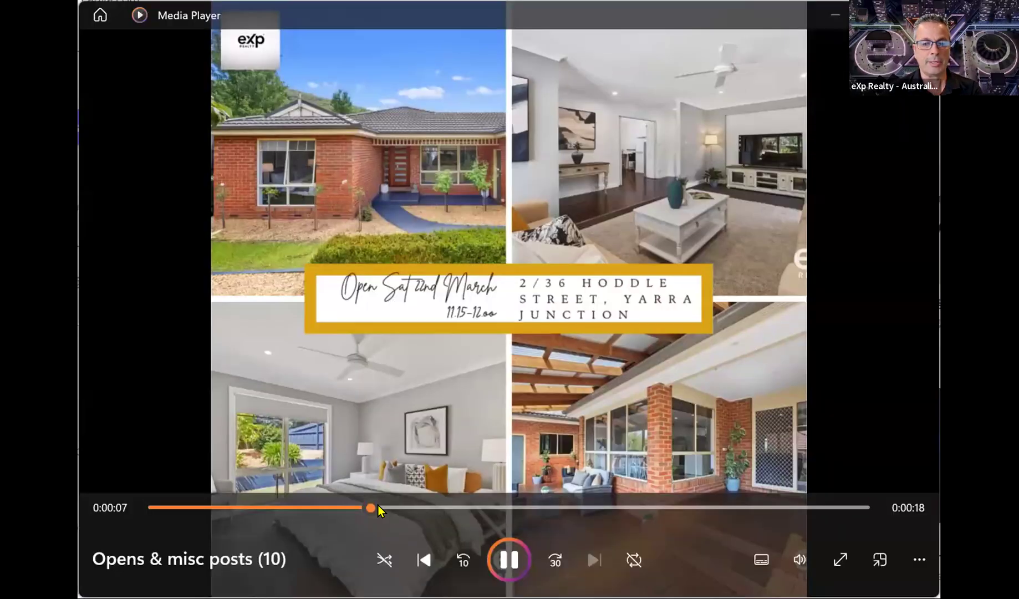
# Rewind the Opens & misc posts (10) video to 0:00 and let it play.
pyautogui.moveTo(378, 504); pyautogui.dragTo(149, 506)
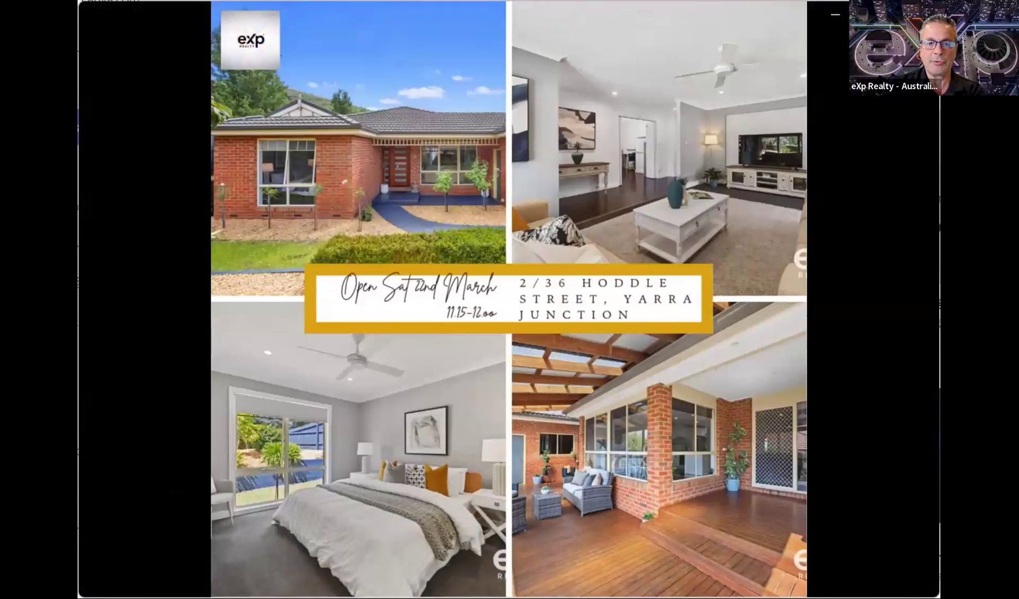
pyautogui.moveTo(721, 431)
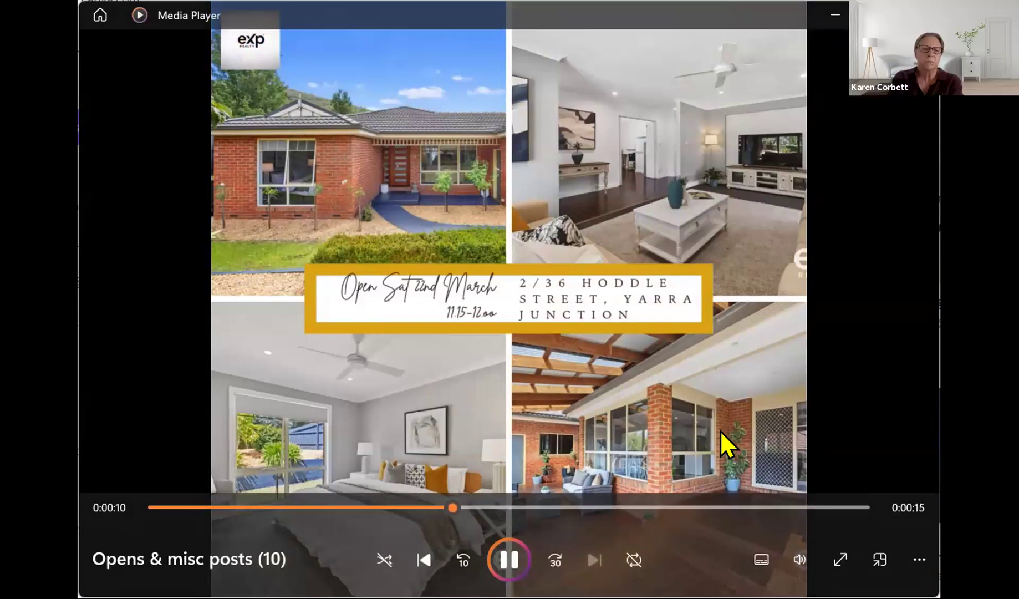